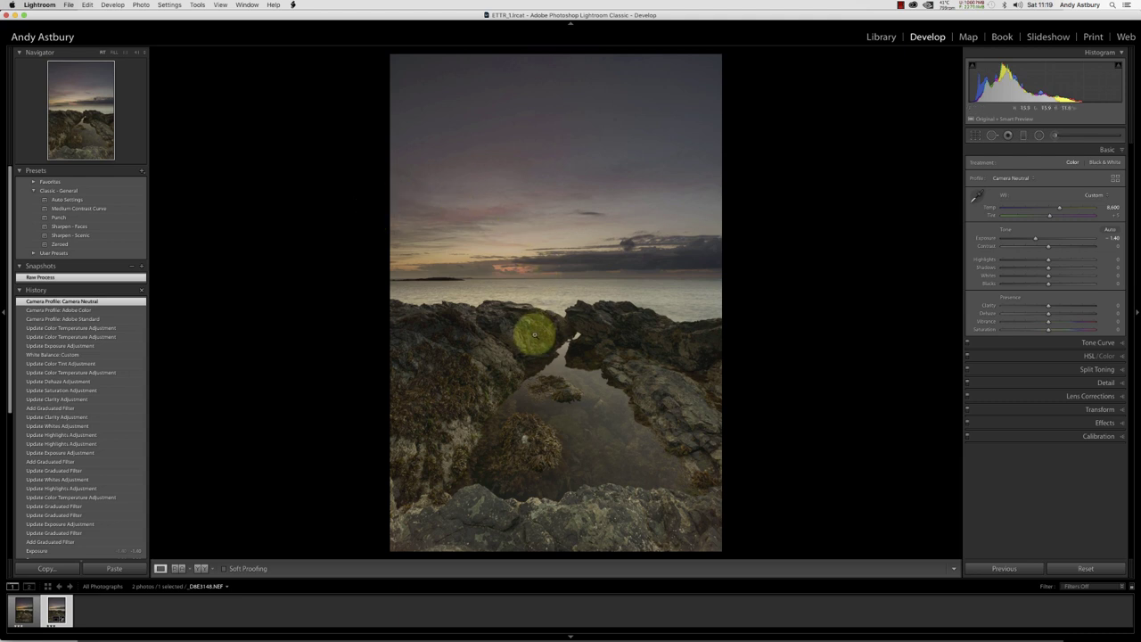
- Select the Photoshop-edited _D8E3148-Edit.tif in the filmstrip
{"action": "left_click", "coordinate": [23, 612]}
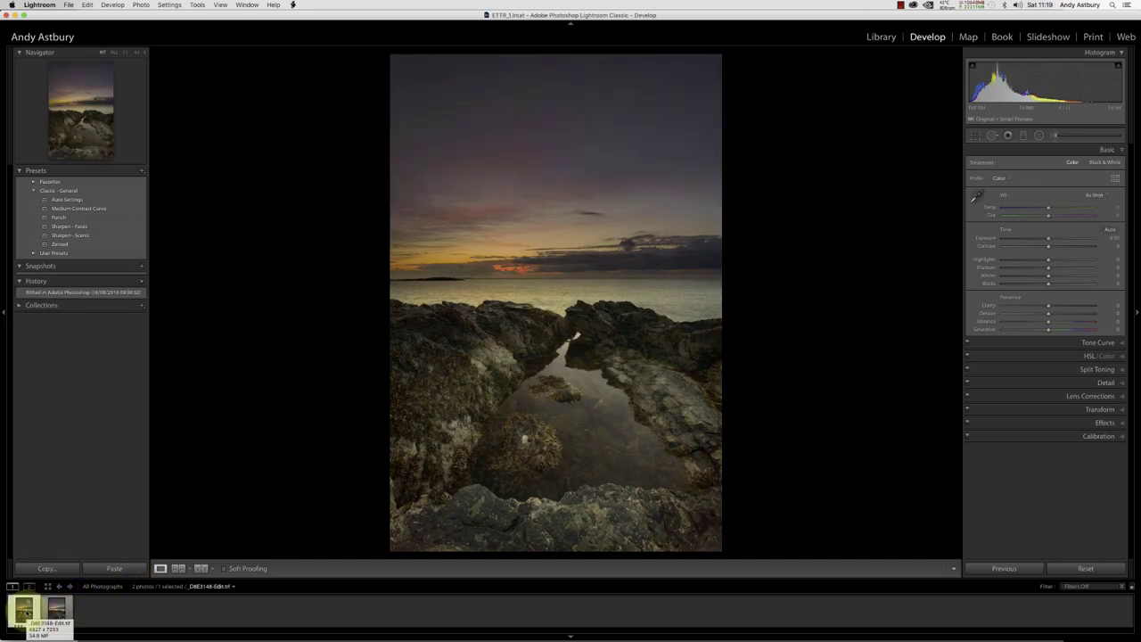
- Look over the edited TIF, then switch to the original raw _D8E3148.NEF
{"action": "left_click", "coordinate": [55, 611]}
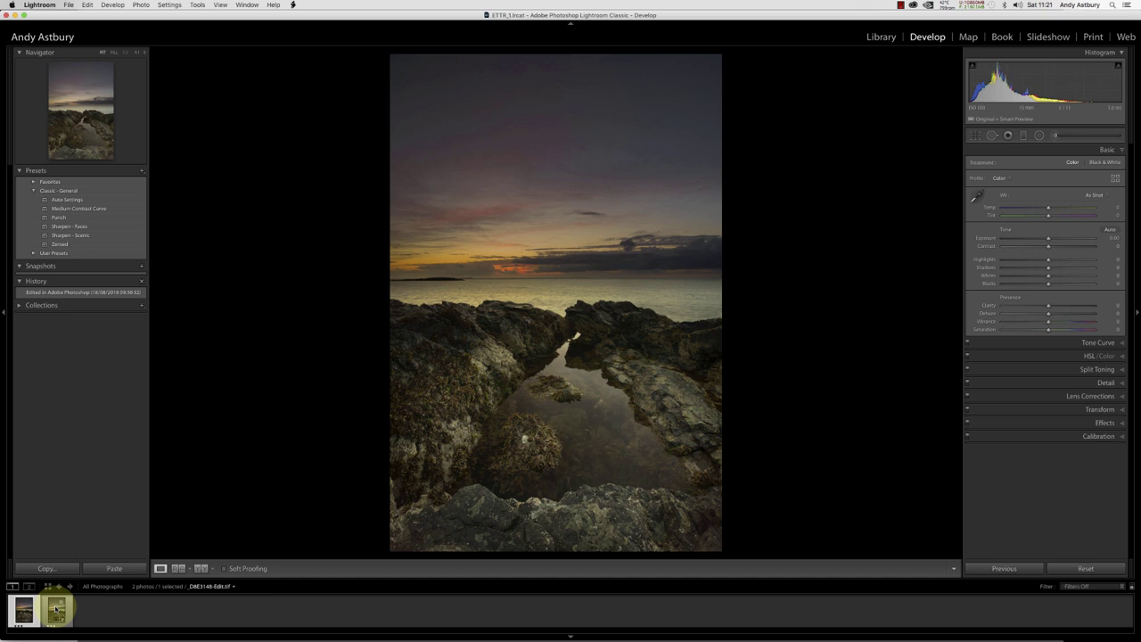
{"action": "left_click", "coordinate": [56, 609]}
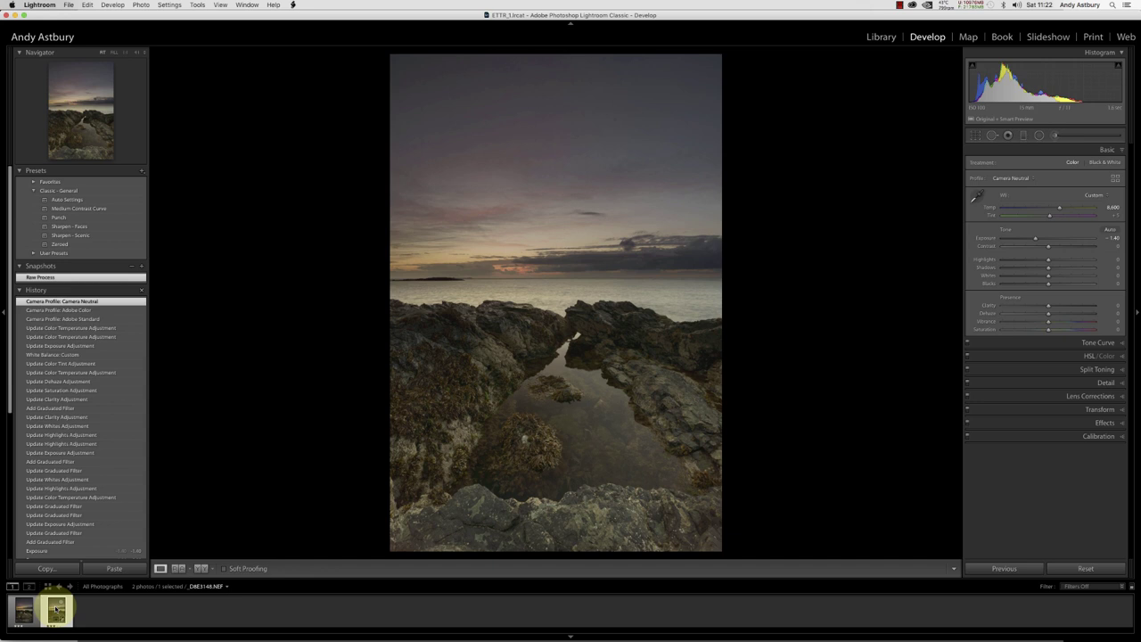
{"action": "mouse_move", "coordinate": [395, 629]}
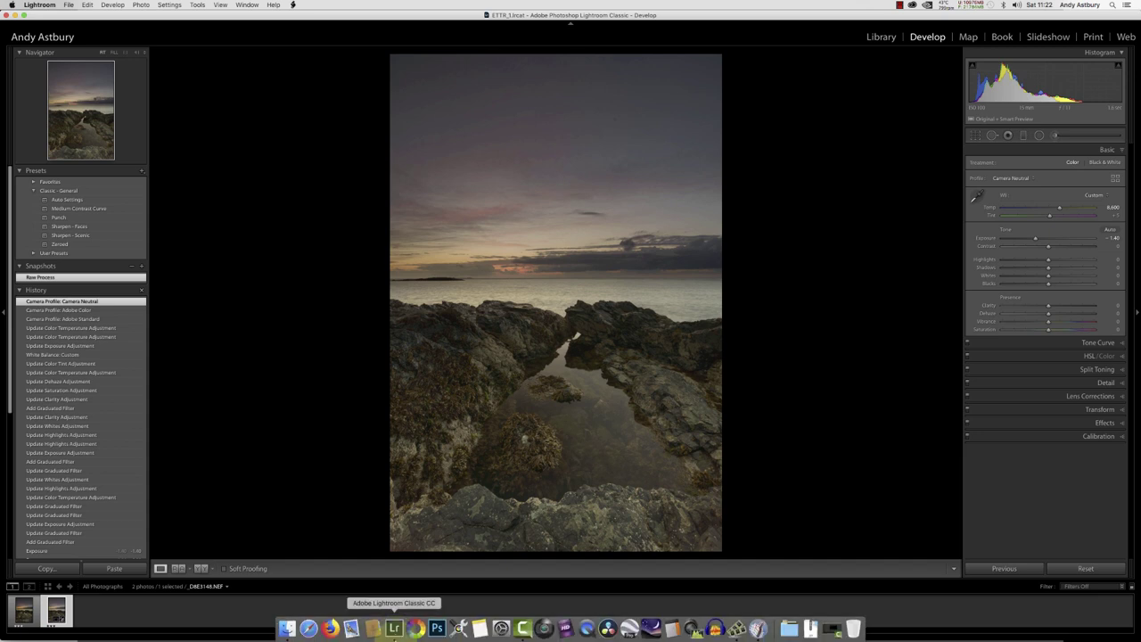
{"action": "left_click", "coordinate": [286, 629]}
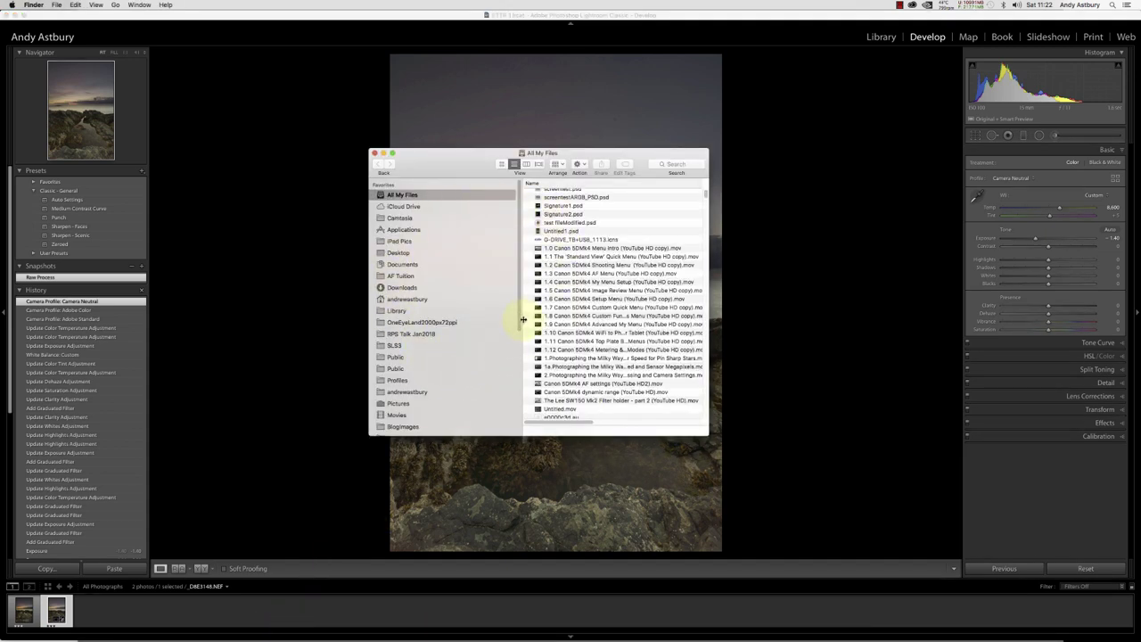
{"action": "left_click_drag", "start_coordinate": [519, 325], "coordinate": [517, 379]}
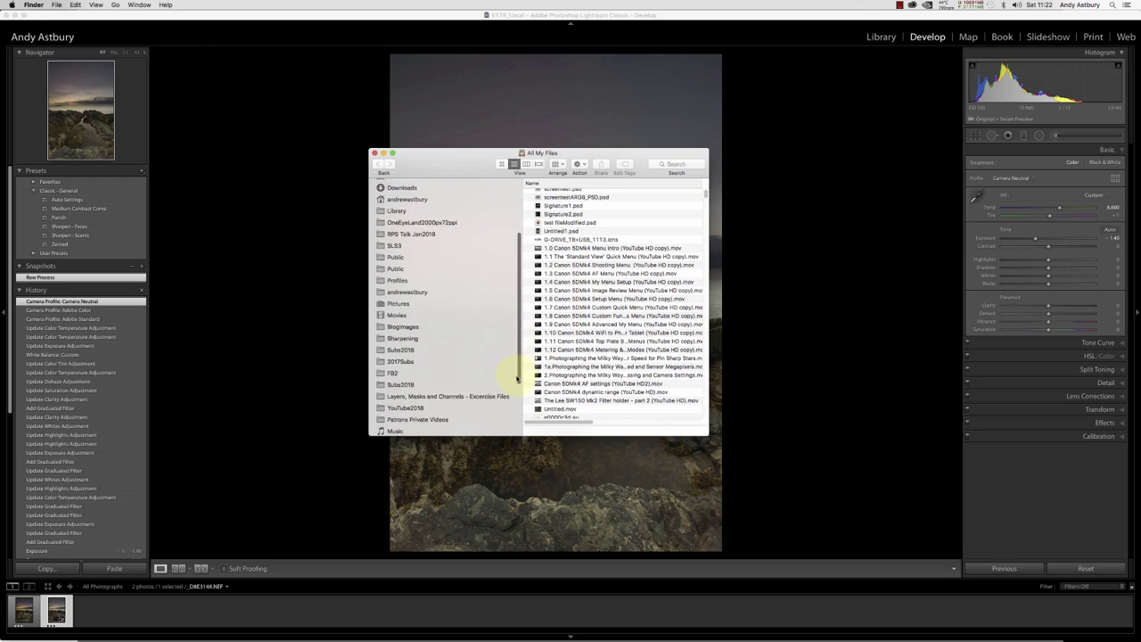
{"action": "left_click", "coordinate": [403, 408]}
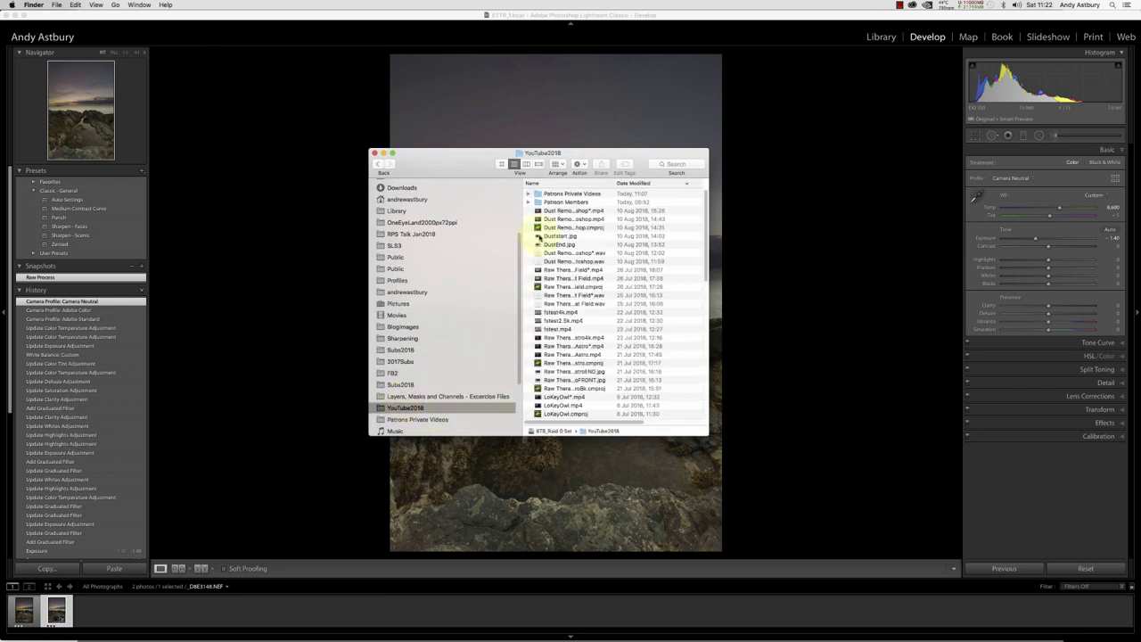
{"action": "left_click", "coordinate": [529, 202]}
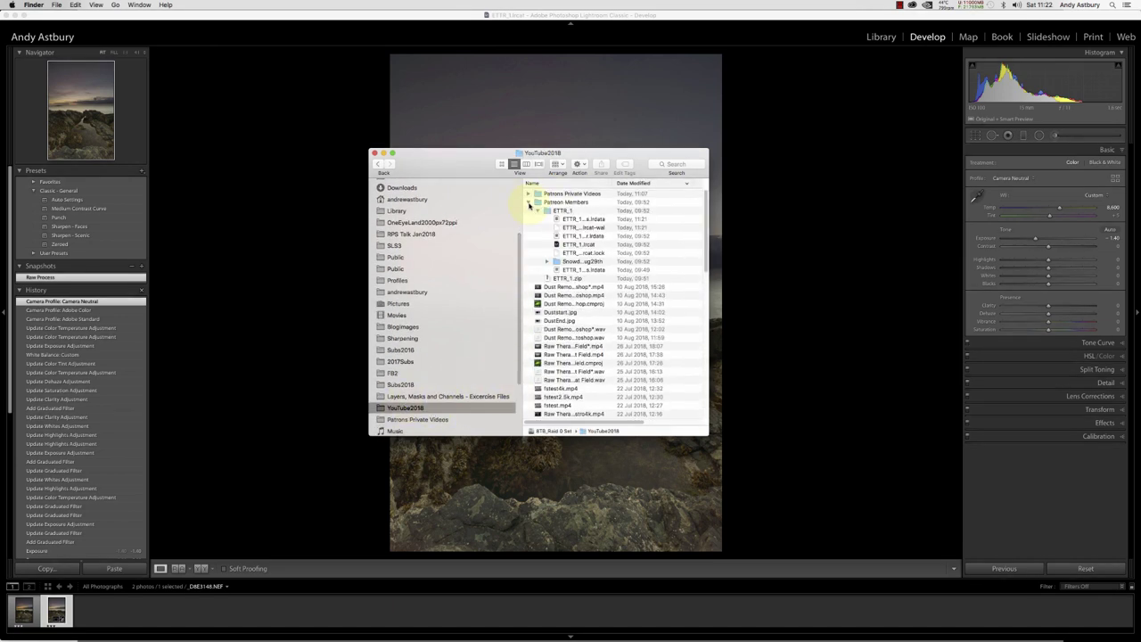
{"action": "left_click", "coordinate": [547, 261]}
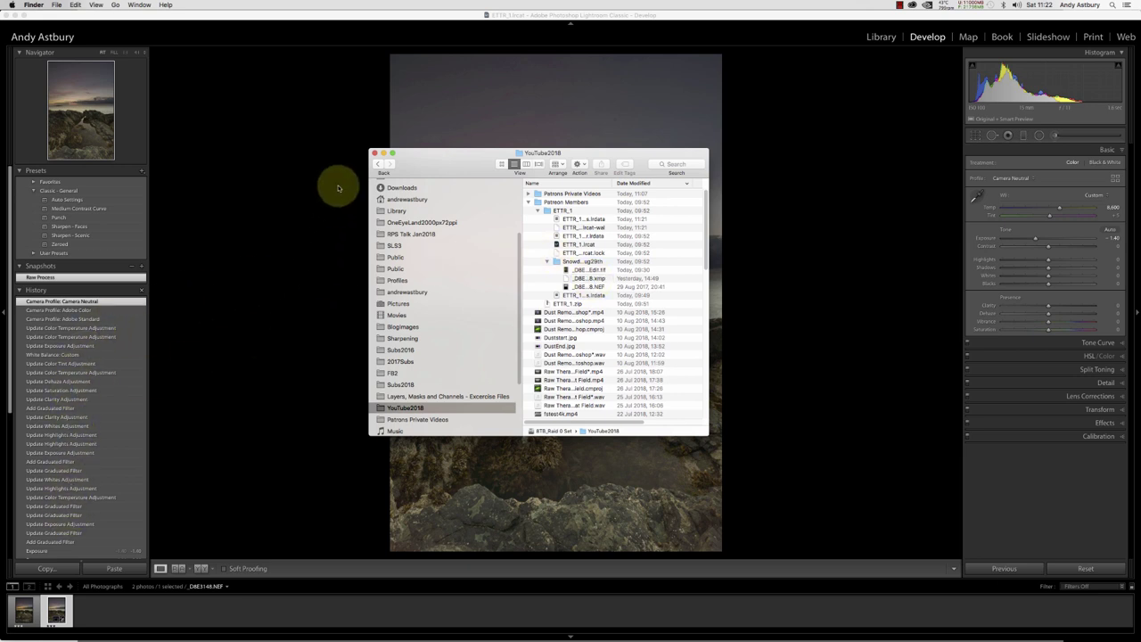
{"action": "left_click", "coordinate": [374, 154]}
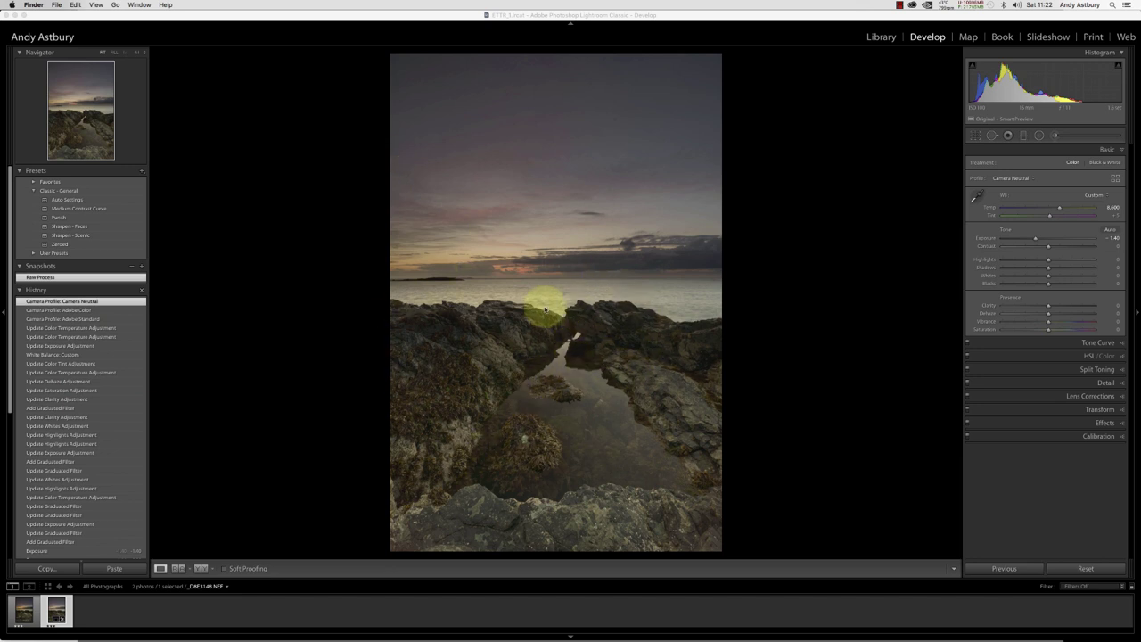
- Reset all develop settings on the raw NEF to their defaults
{"action": "left_click", "coordinate": [1093, 567]}
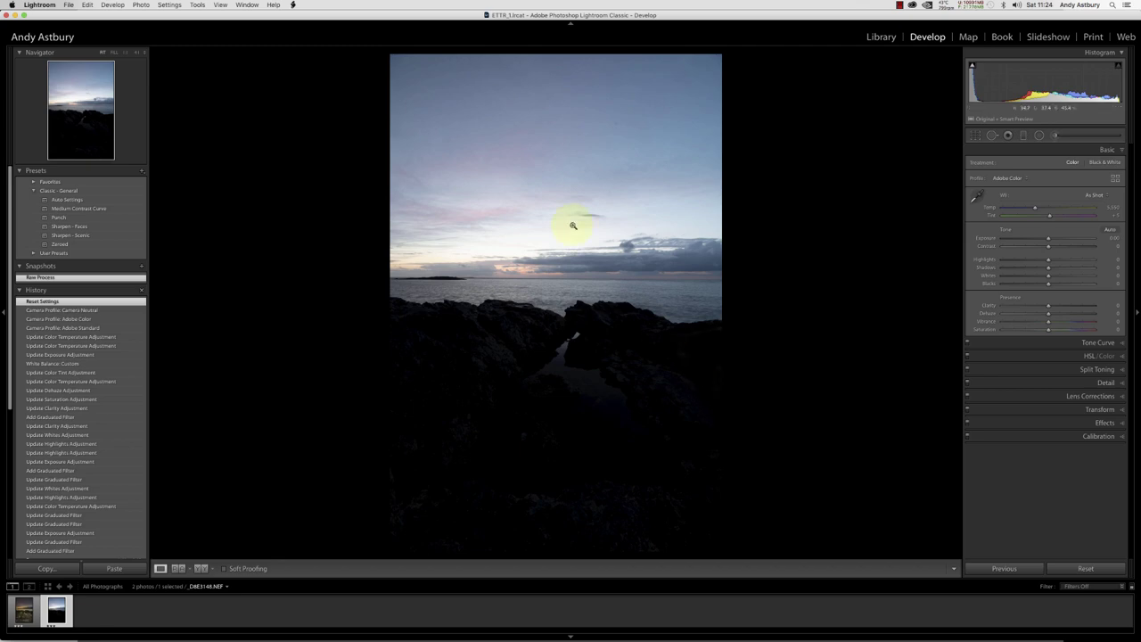
{"action": "left_click", "coordinate": [547, 244]}
{"action": "left_click", "coordinate": [548, 244]}
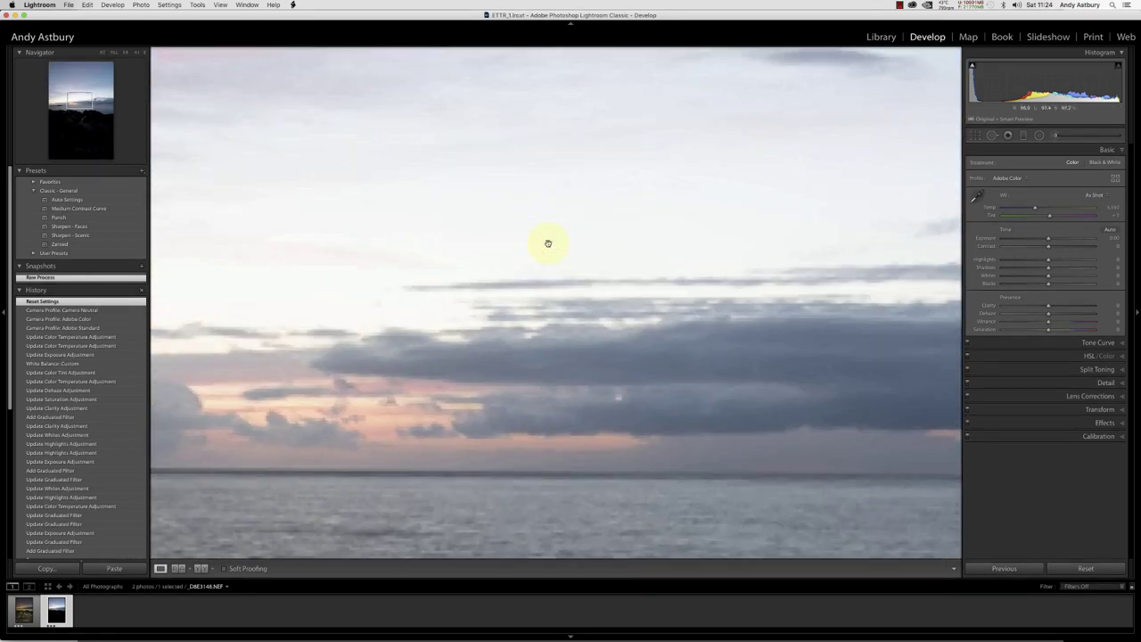
{"action": "left_click_drag", "start_coordinate": [430, 217], "coordinate": [690, 280]}
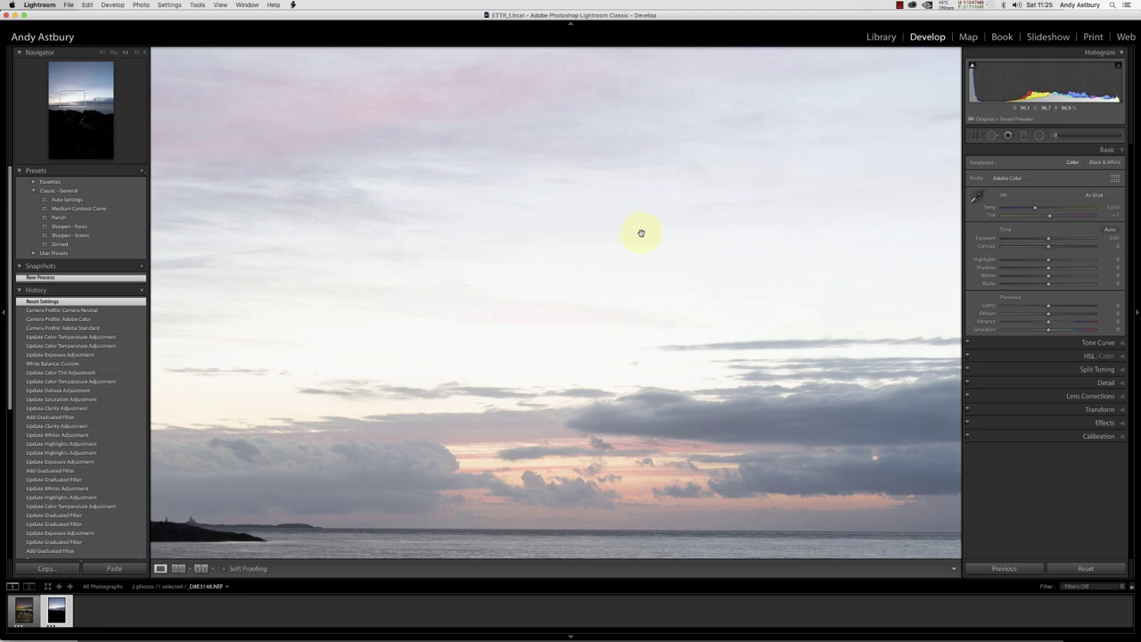
{"action": "left_click", "coordinate": [534, 327]}
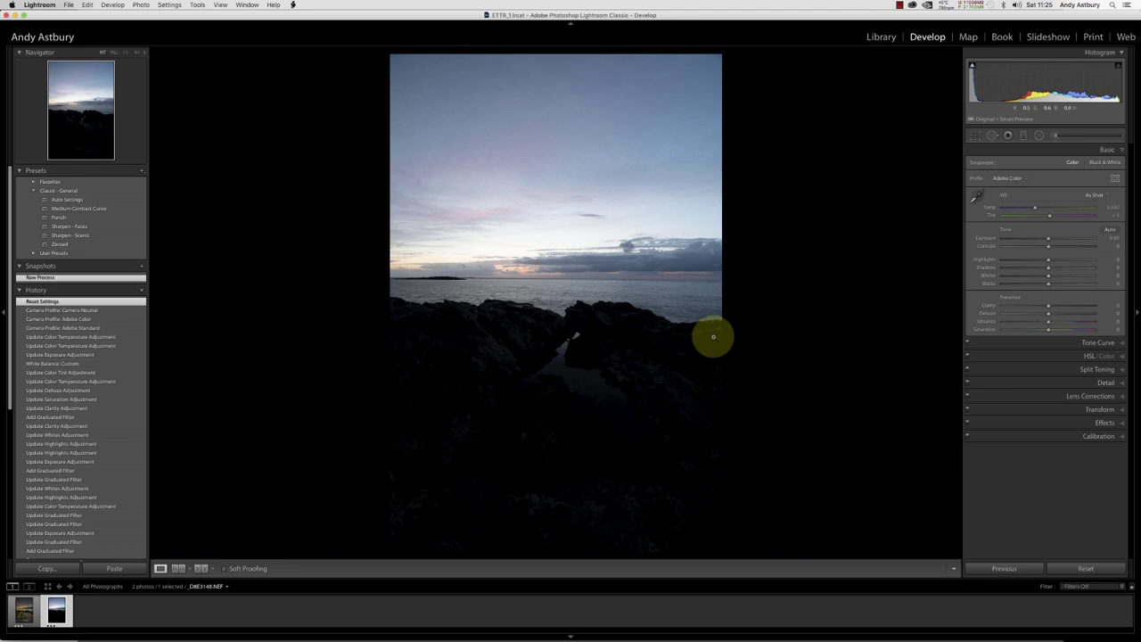
- Zoom to 1:1 on the dark rocks, raise Exposure to +5.00, then return to Fit
{"action": "left_click", "coordinate": [668, 383]}
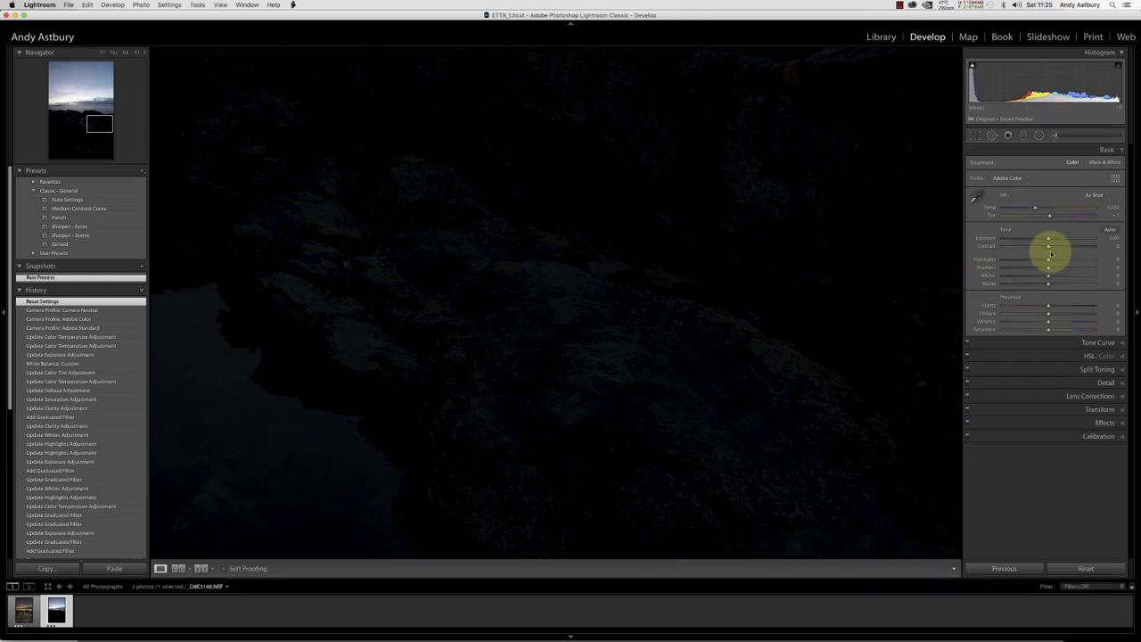
{"action": "left_click_drag", "start_coordinate": [1048, 238], "coordinate": [1074, 241]}
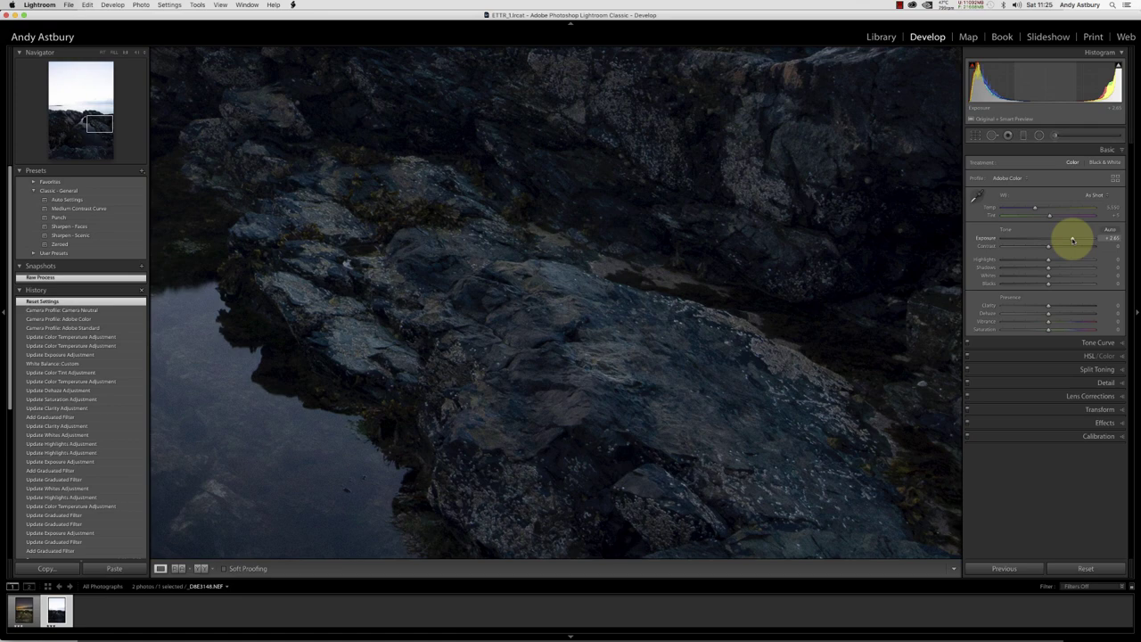
{"action": "left_click_drag", "start_coordinate": [1073, 240], "coordinate": [1098, 240]}
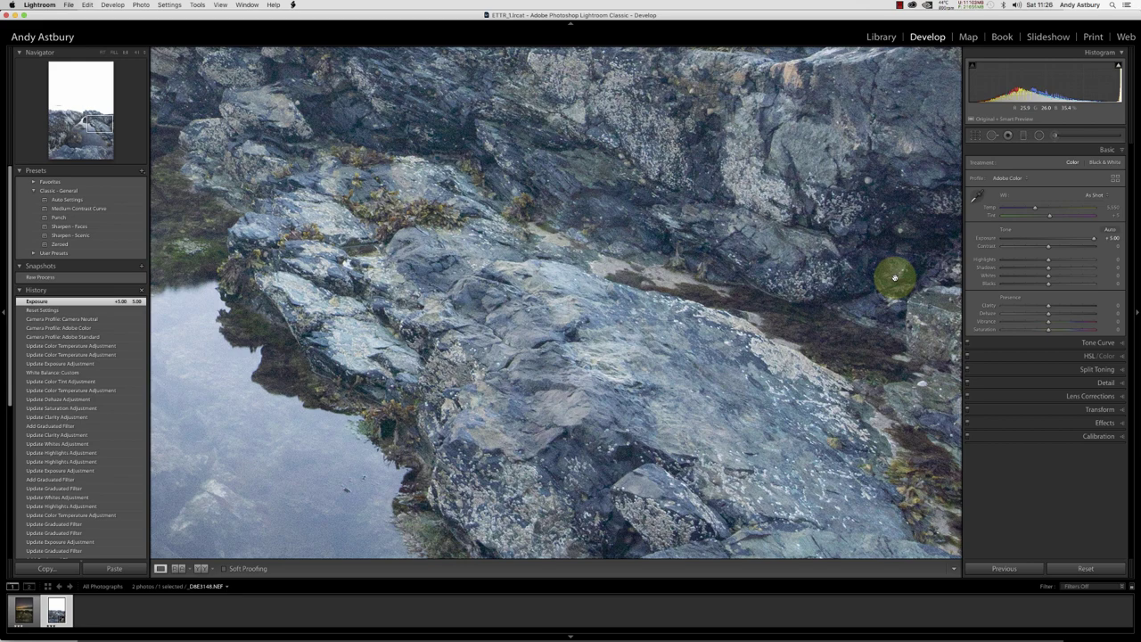
{"action": "left_click_drag", "start_coordinate": [895, 277], "coordinate": [751, 284]}
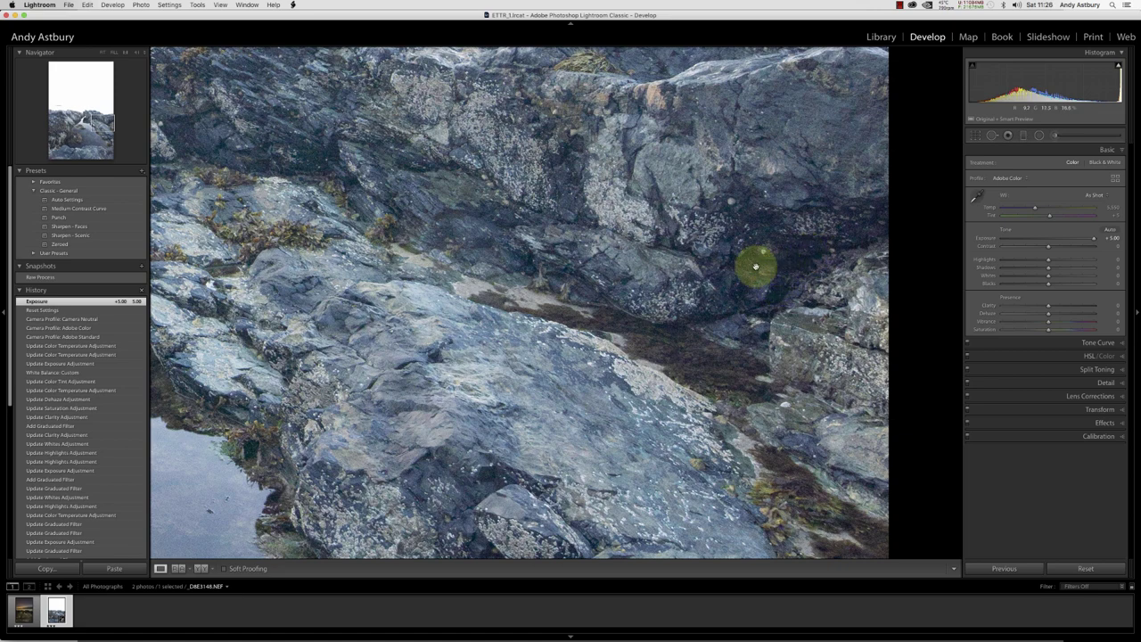
{"action": "left_click", "coordinate": [757, 268]}
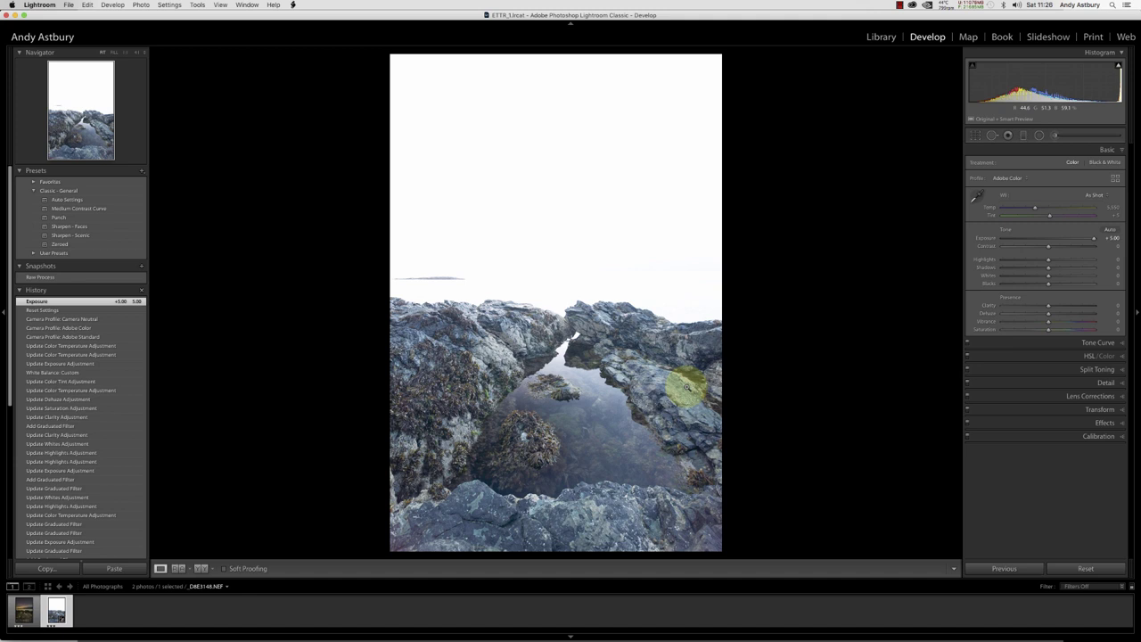
- Reset exposure, apply the Zeroed preset under Process 2010, then update to Process Version 4
{"action": "double_click", "coordinate": [984, 238]}
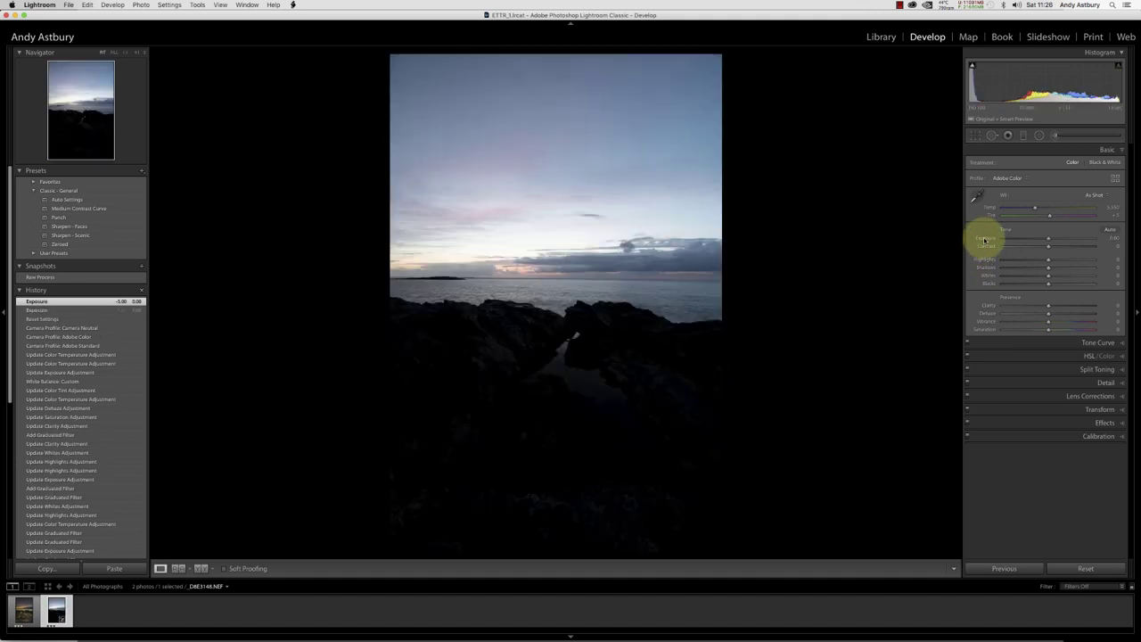
{"action": "left_click", "coordinate": [1100, 436]}
{"action": "left_click", "coordinate": [1081, 269]}
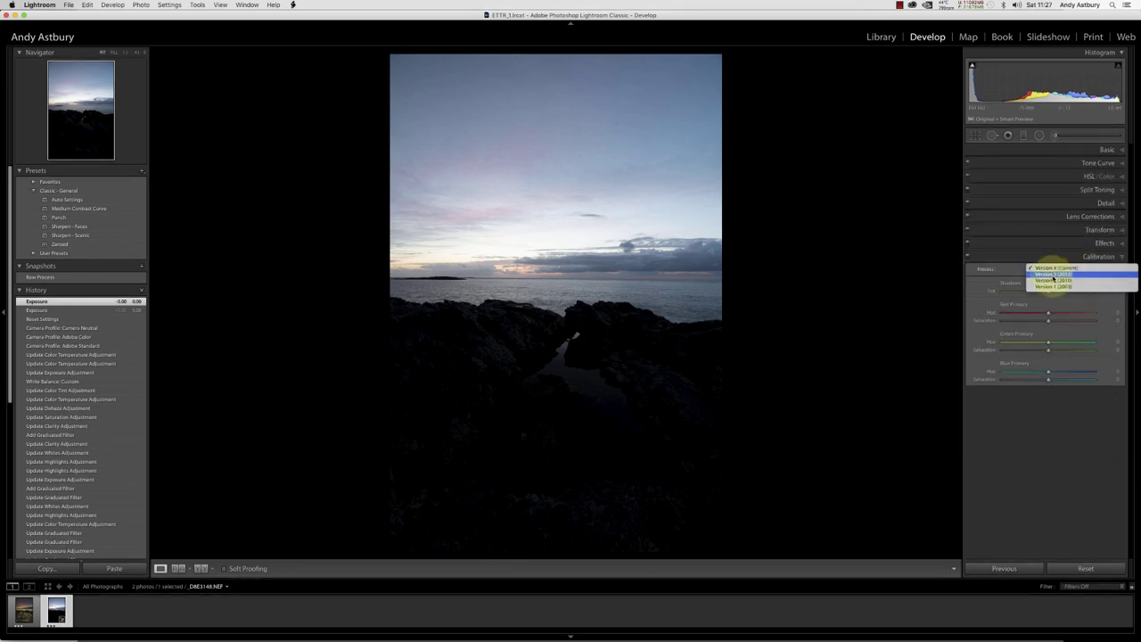
{"action": "left_click", "coordinate": [1055, 280]}
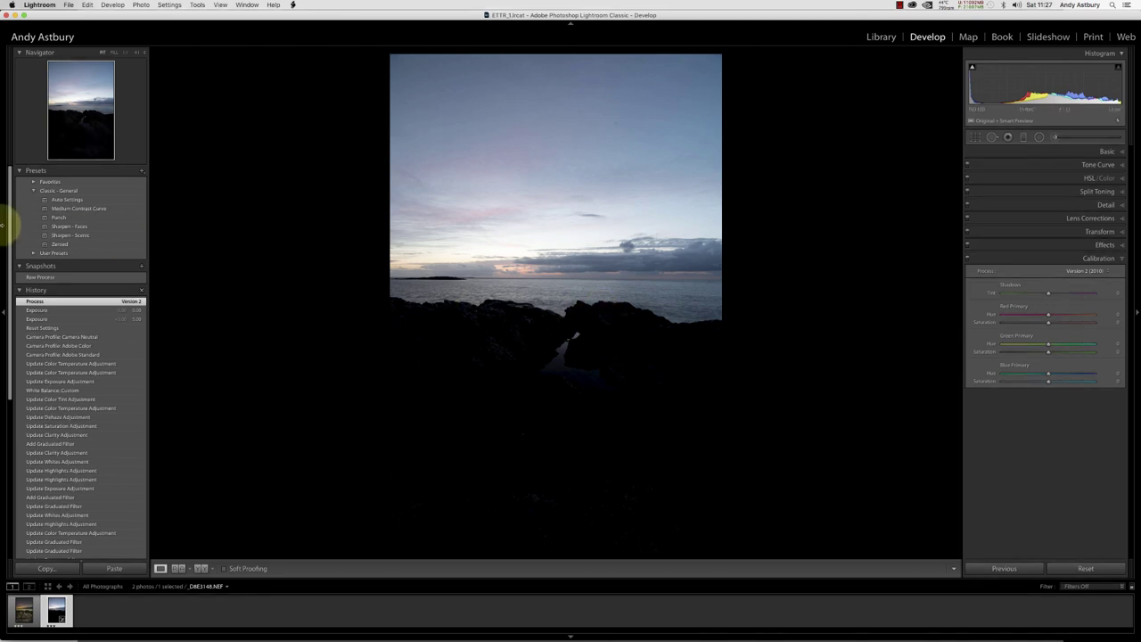
{"action": "left_click", "coordinate": [55, 243]}
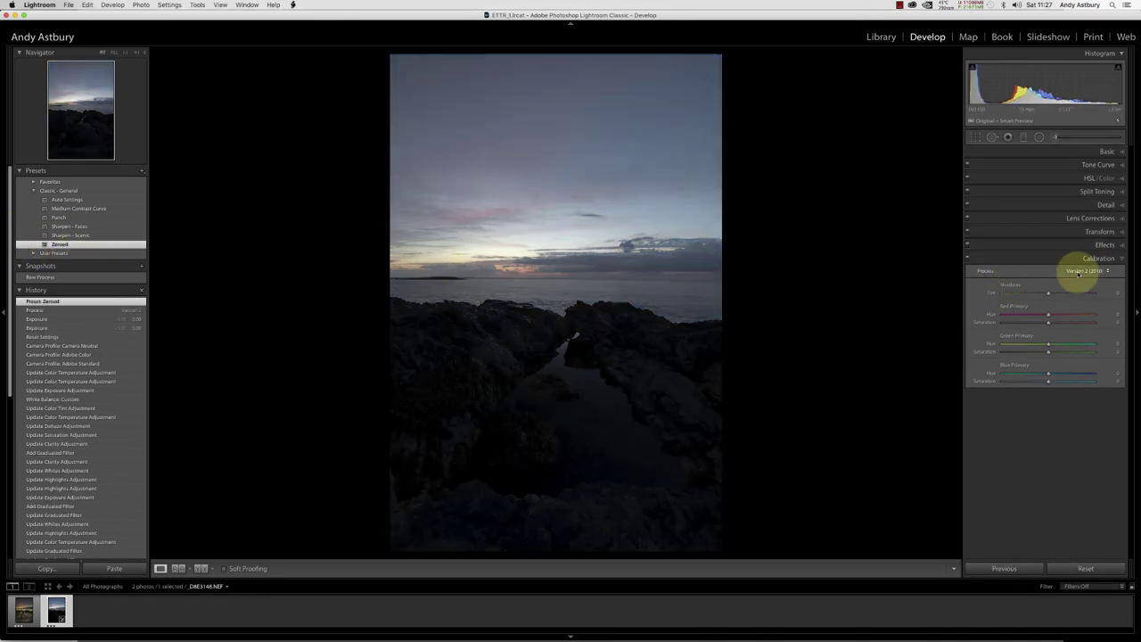
{"action": "left_click", "coordinate": [1079, 272]}
{"action": "left_click", "coordinate": [1065, 259]}
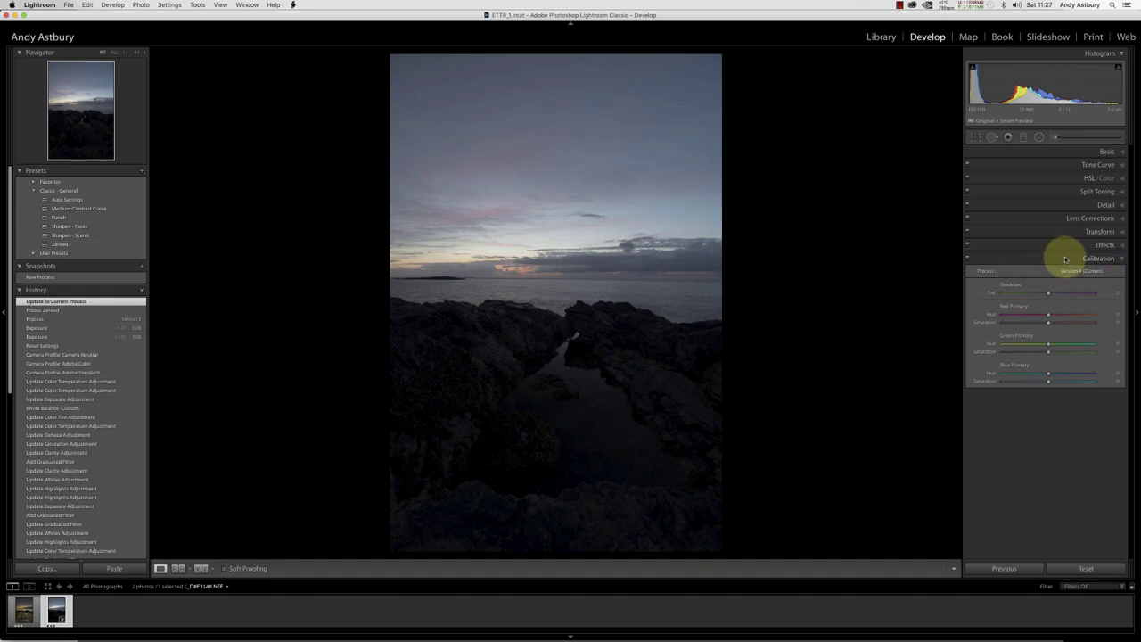
- Turn on Remove Chromatic Aberration in Lens Corrections
{"action": "left_click", "coordinate": [1061, 218]}
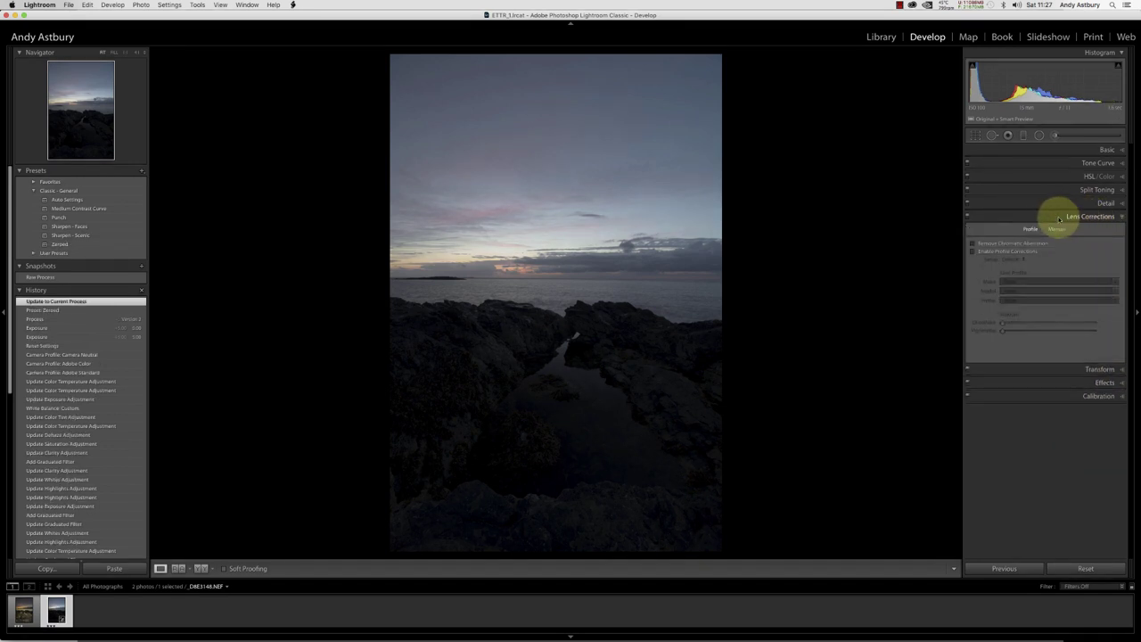
{"action": "left_click", "coordinate": [981, 243]}
{"action": "left_click", "coordinate": [1110, 217]}
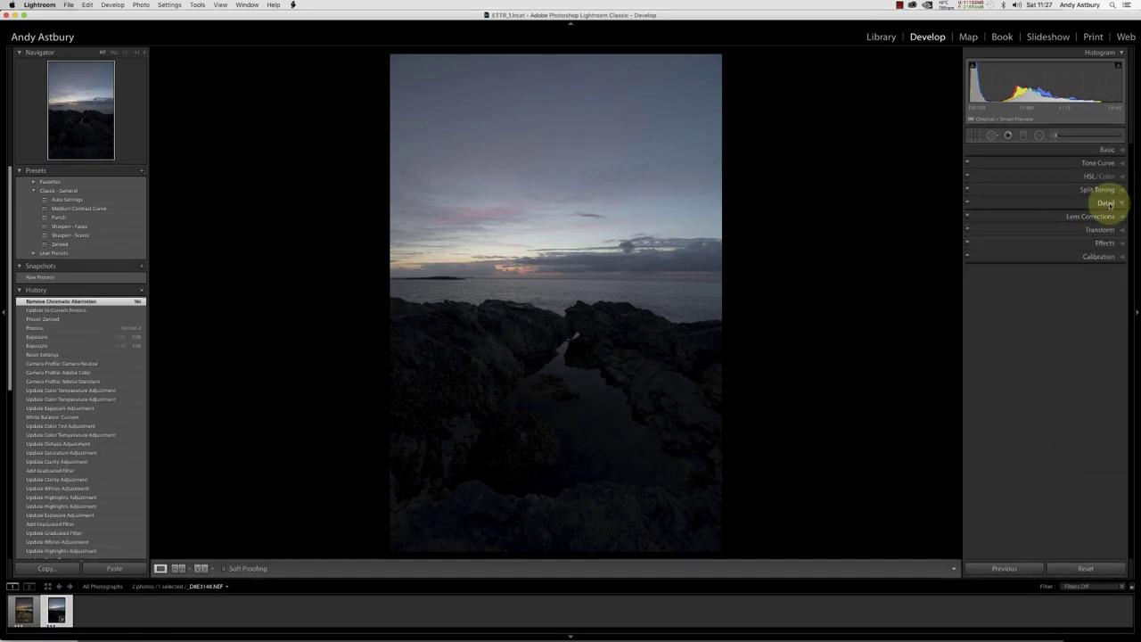
- Set Color noise reduction to 25, sharpening Amount to about 22 and Detail to 100
{"action": "left_click", "coordinate": [1110, 204]}
{"action": "double_click", "coordinate": [990, 385]}
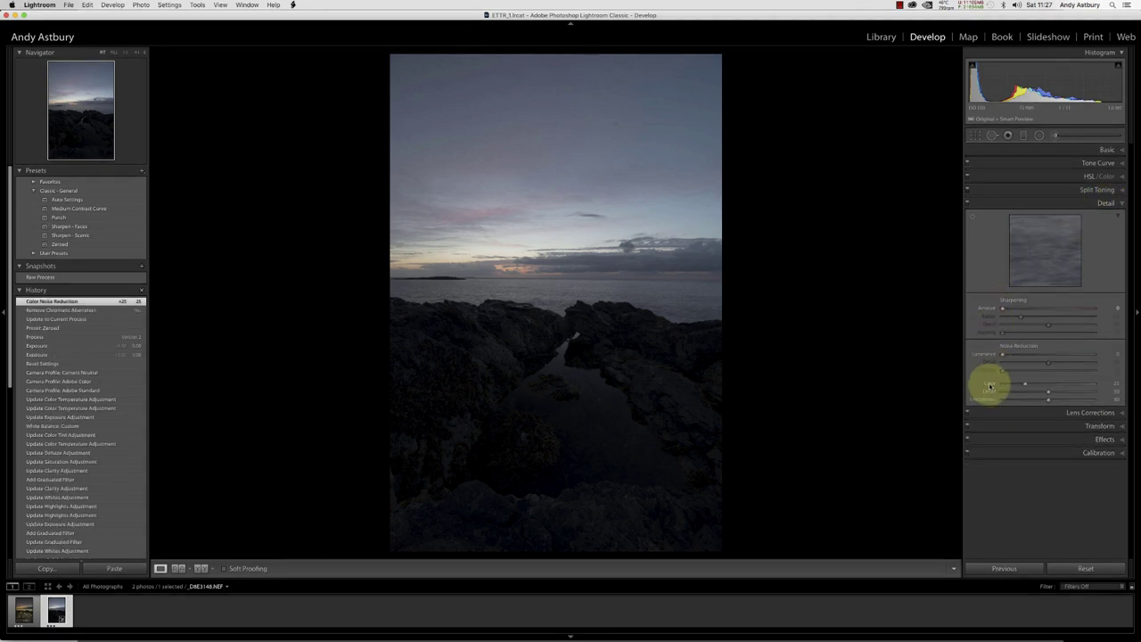
{"action": "left_click_drag", "start_coordinate": [984, 308], "coordinate": [1028, 309]}
{"action": "left_click_drag", "start_coordinate": [1026, 308], "coordinate": [1003, 318]}
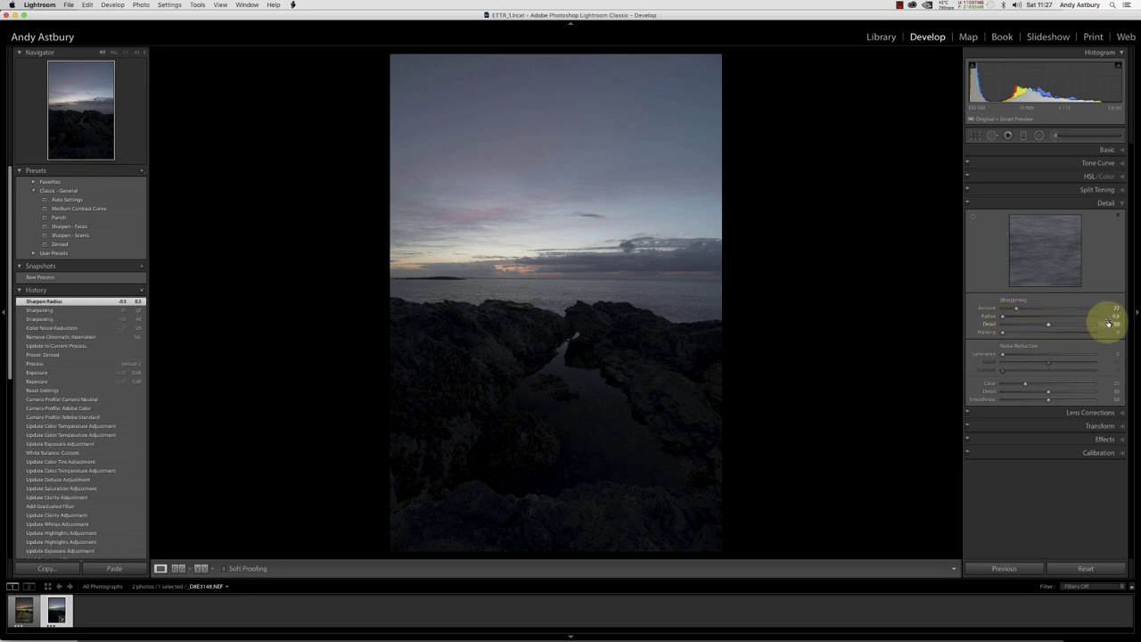
{"action": "left_click_drag", "start_coordinate": [1047, 325], "coordinate": [1102, 326]}
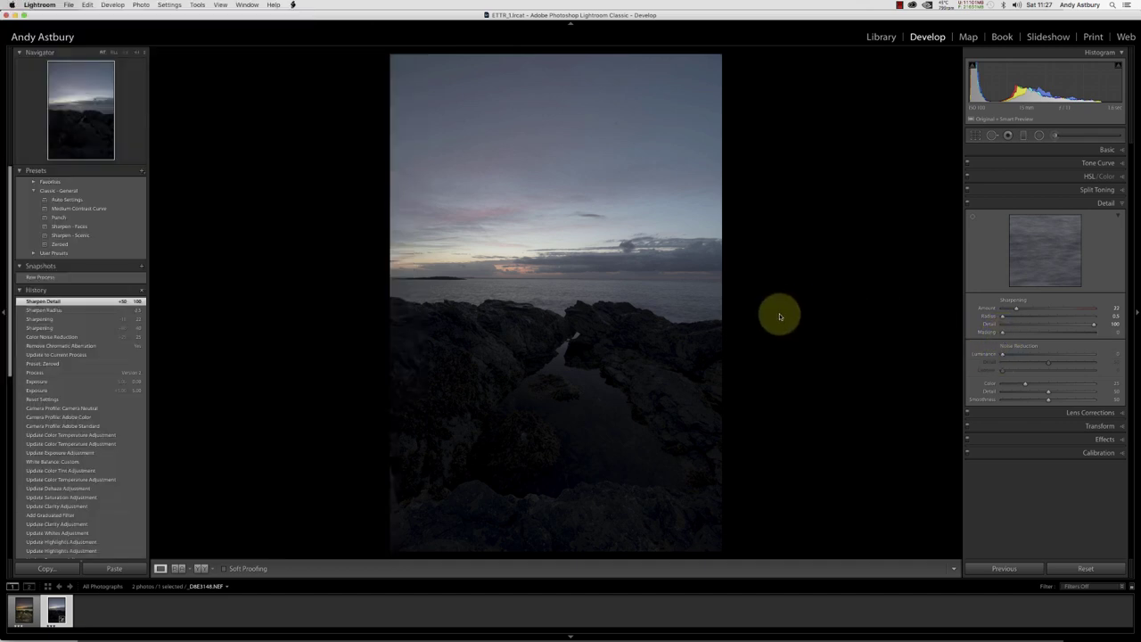
- Sample white balance from a neutral cloud, then set Temp about 8,839 and Tint +19
{"action": "left_click", "coordinate": [1108, 151]}
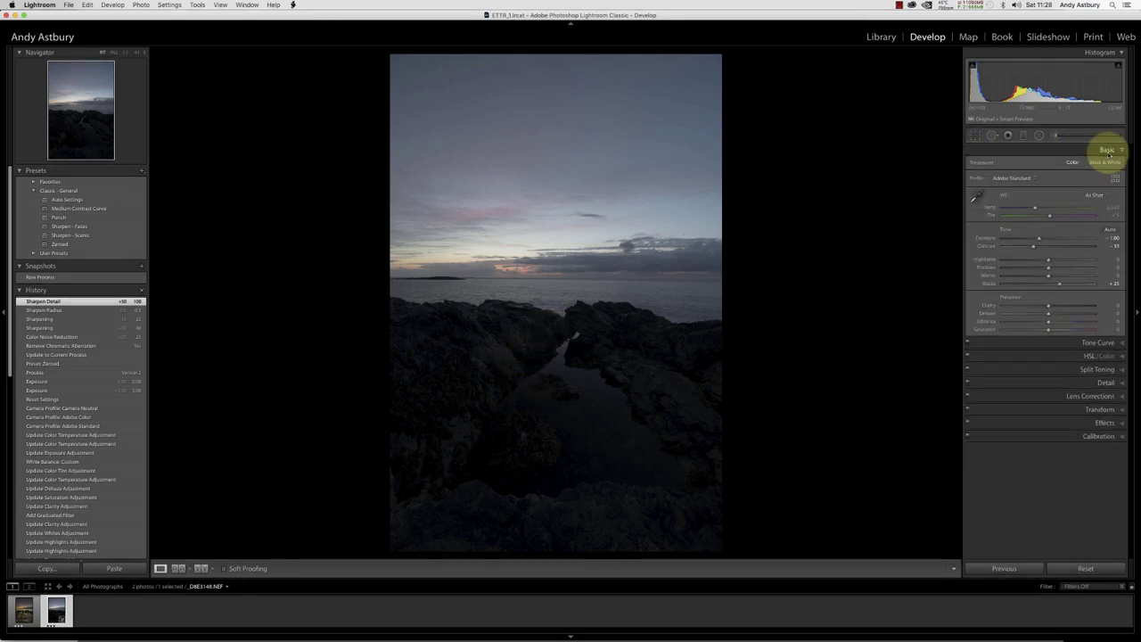
{"action": "left_click", "coordinate": [980, 197]}
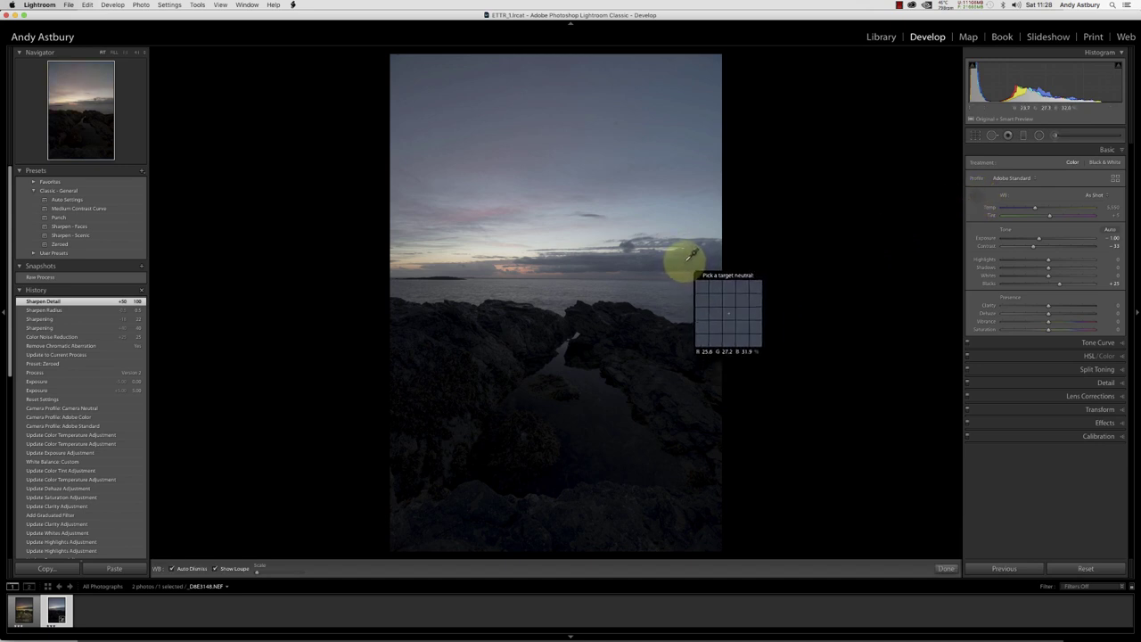
{"action": "left_click", "coordinate": [684, 260]}
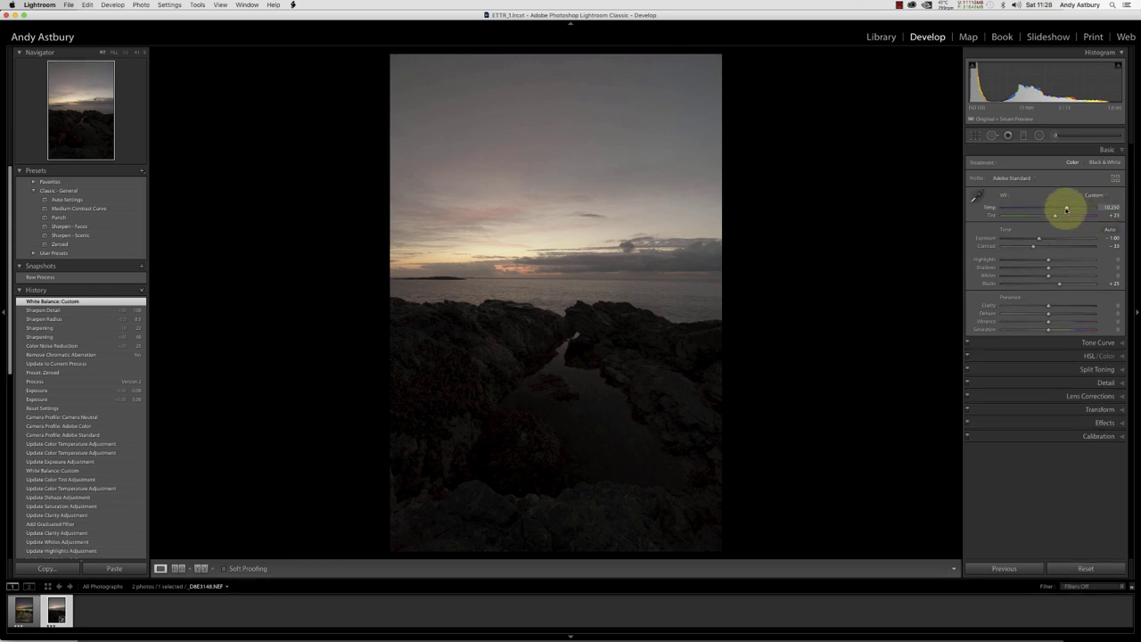
{"action": "left_click_drag", "start_coordinate": [1067, 209], "coordinate": [1061, 208]}
{"action": "left_click_drag", "start_coordinate": [1061, 208], "coordinate": [1065, 208]}
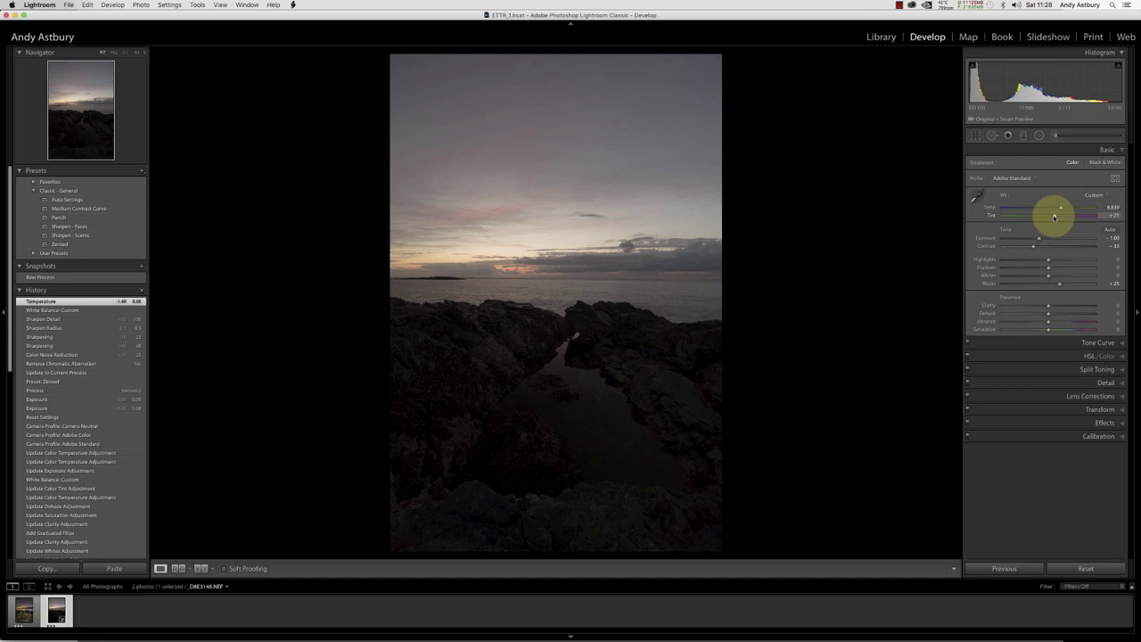
{"action": "left_click", "coordinate": [1054, 217]}
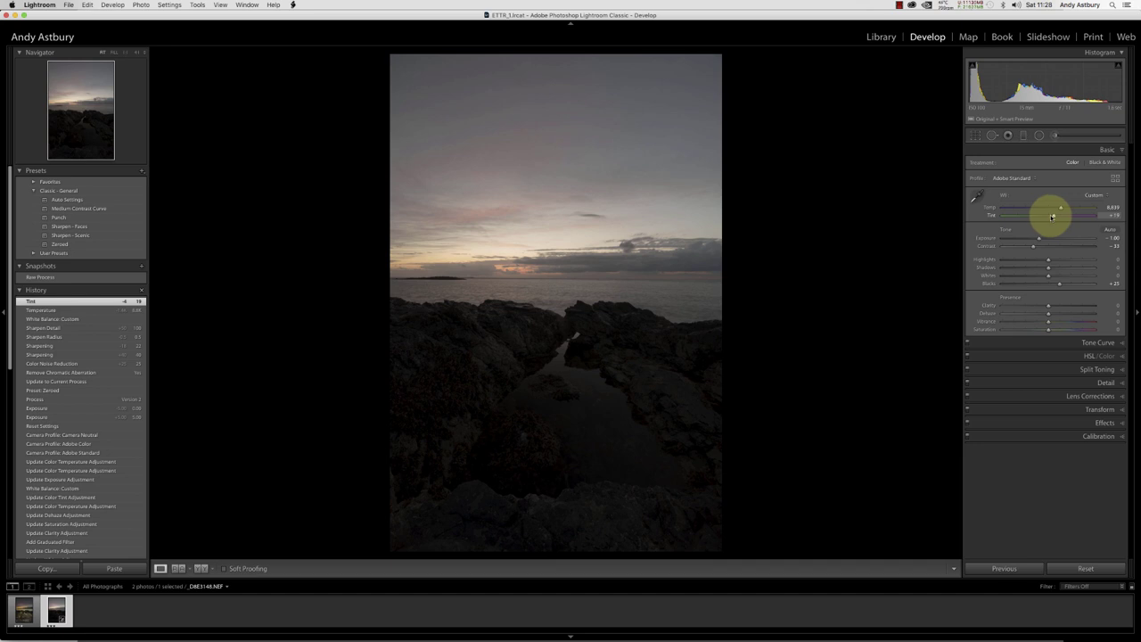
{"action": "left_click", "coordinate": [1024, 136]}
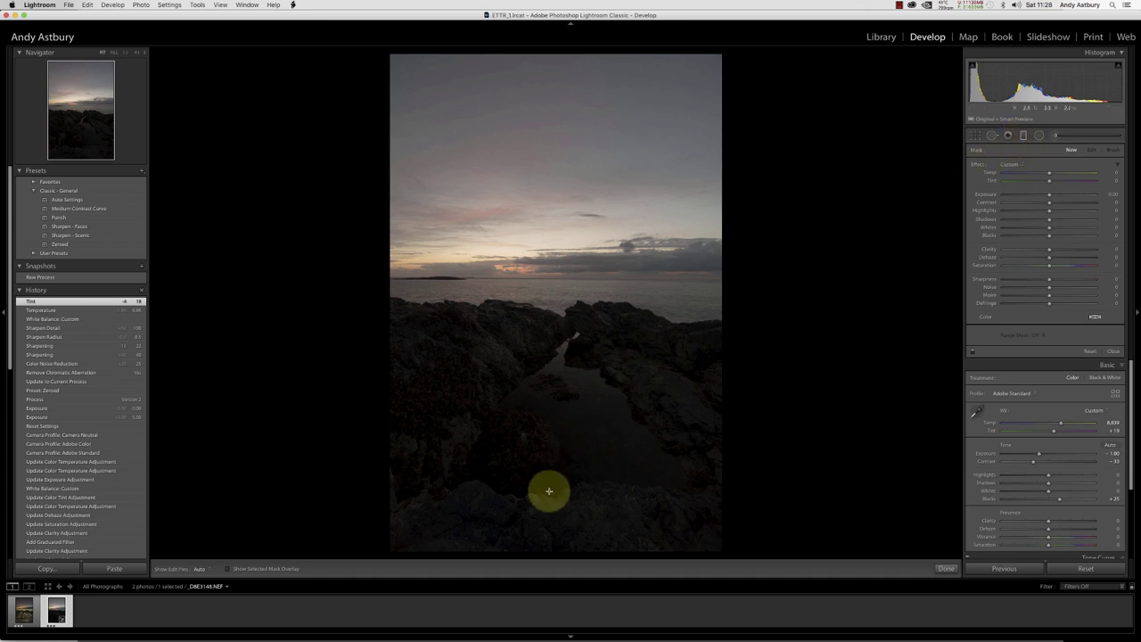
{"action": "left_click_drag", "start_coordinate": [550, 490], "coordinate": [557, 283]}
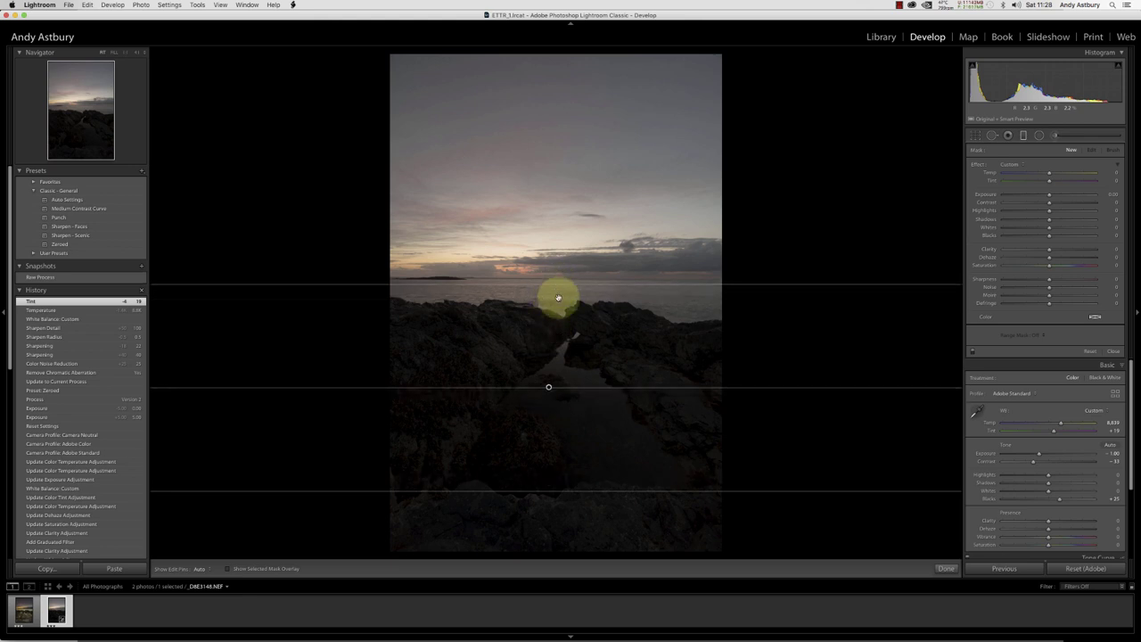
{"action": "left_click_drag", "start_coordinate": [624, 387], "coordinate": [630, 384]}
{"action": "key", "text": "Delete"}
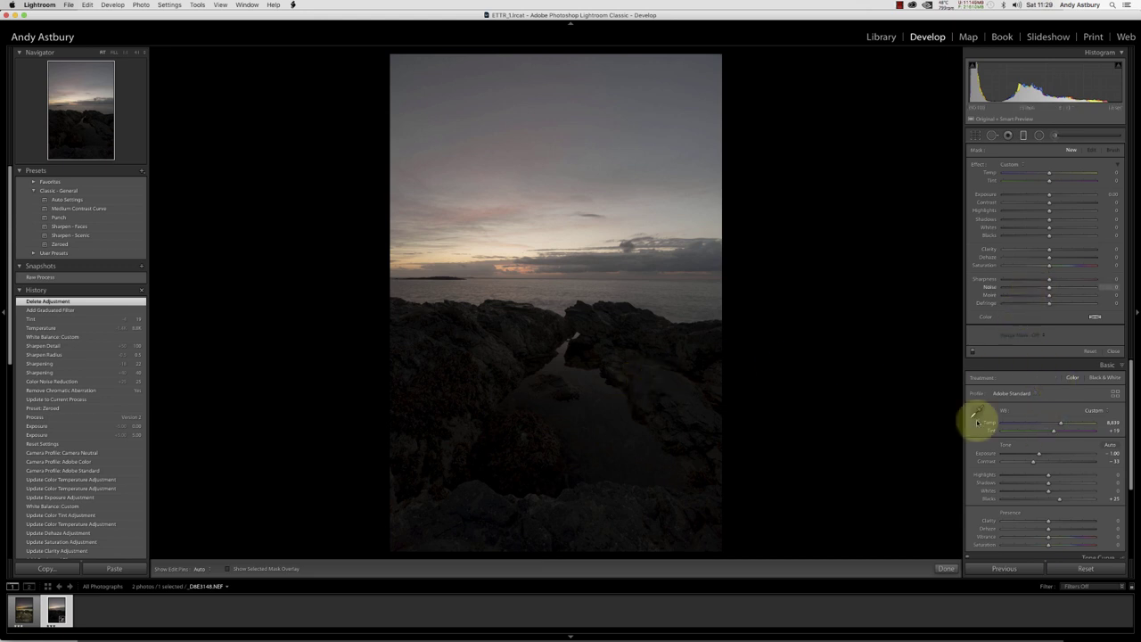
{"action": "left_click", "coordinate": [945, 568]}
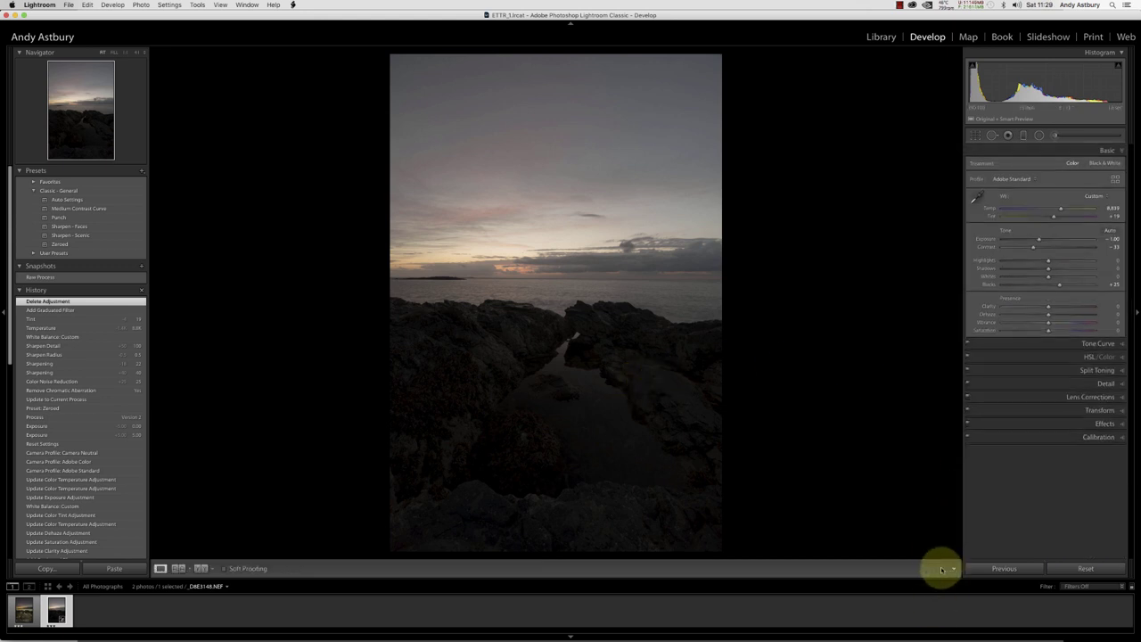
- Rotate the crop to -0.44 degrees to level the horizon
{"action": "left_click", "coordinate": [976, 135]}
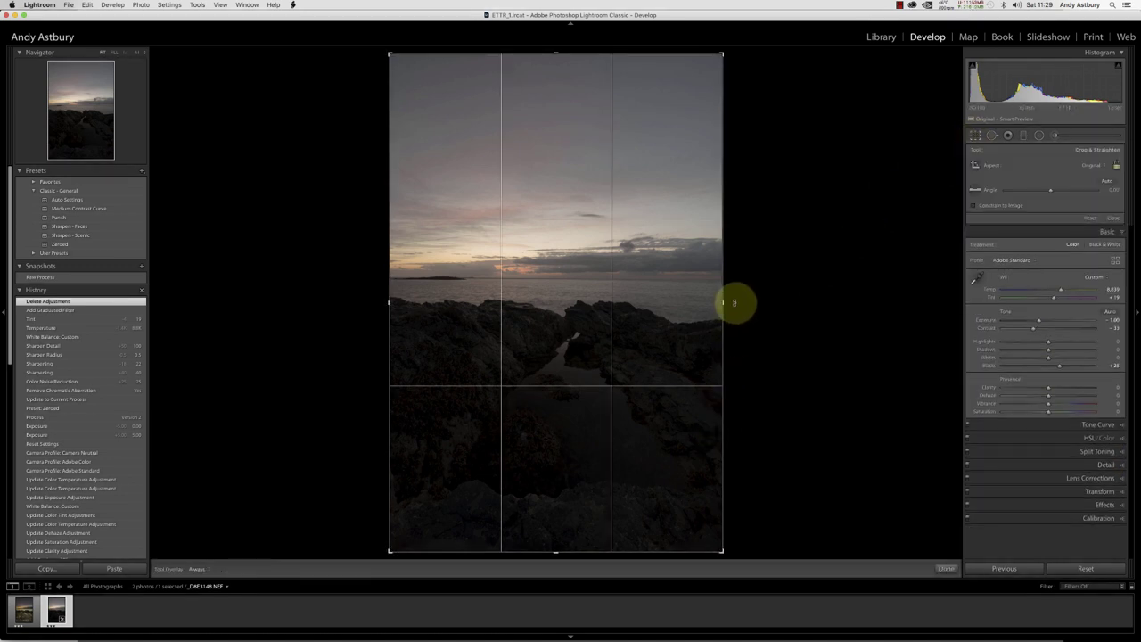
{"action": "left_click_drag", "start_coordinate": [734, 302], "coordinate": [735, 302]}
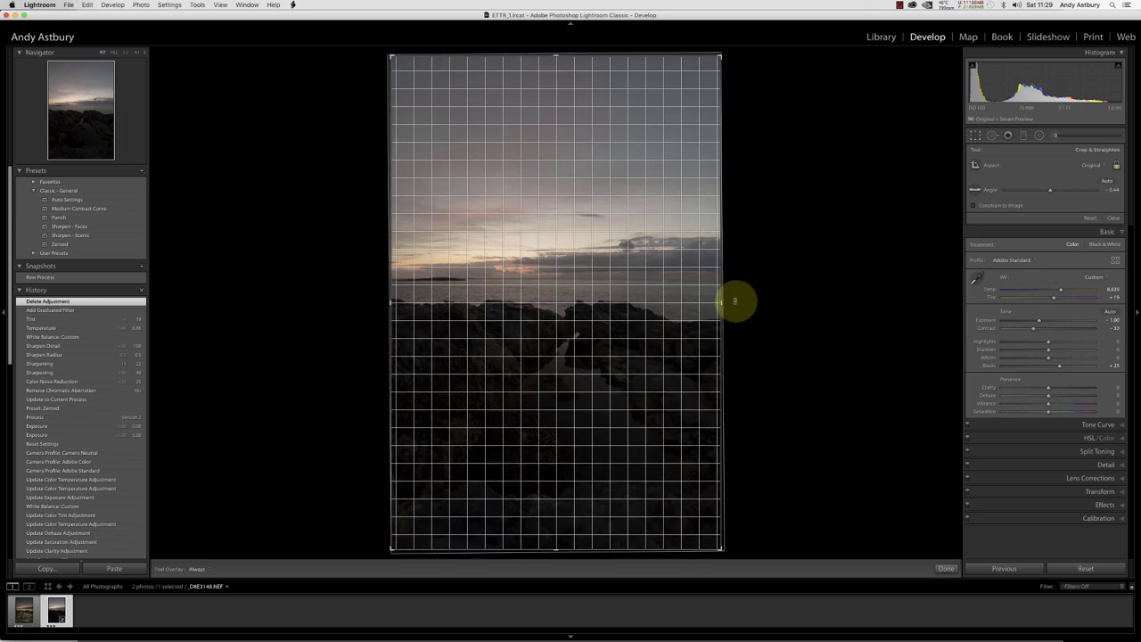
{"action": "left_click_drag", "start_coordinate": [734, 301], "coordinate": [734, 298]}
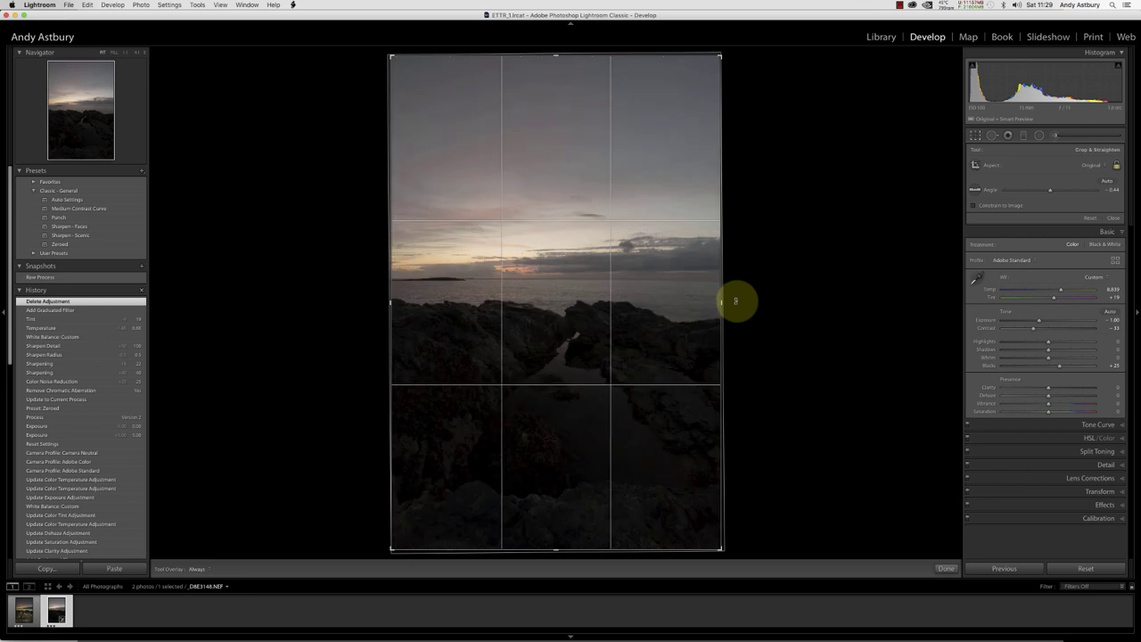
{"action": "left_click", "coordinate": [943, 569]}
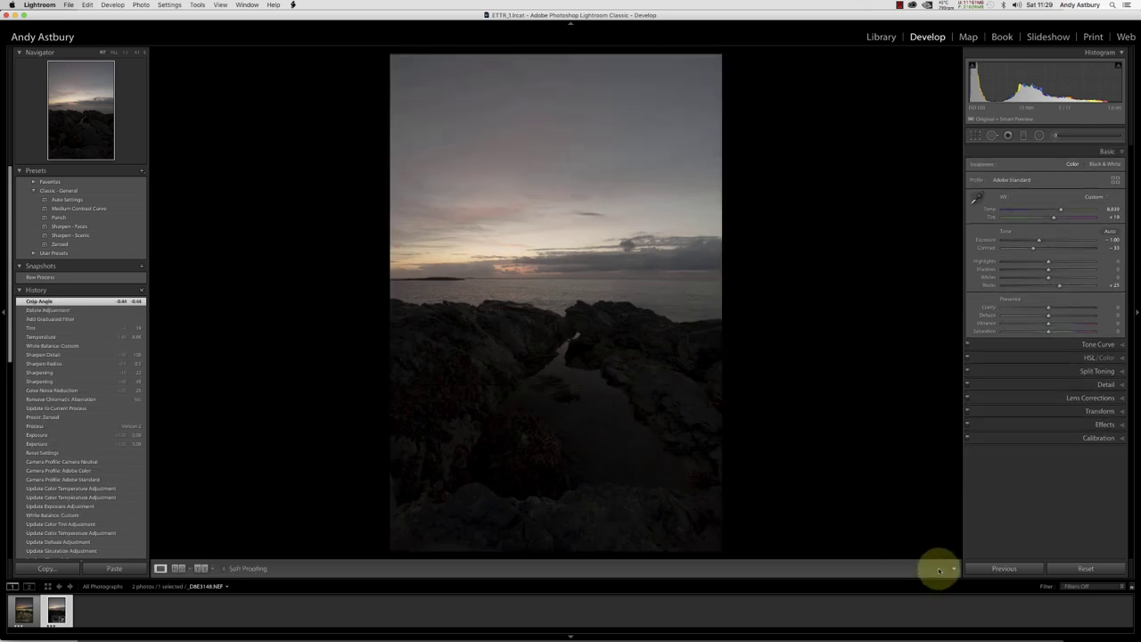
- Add a bottom-up graduated filter over the foreground rocks with exposure raised to about +4.2
{"action": "left_click", "coordinate": [1025, 136]}
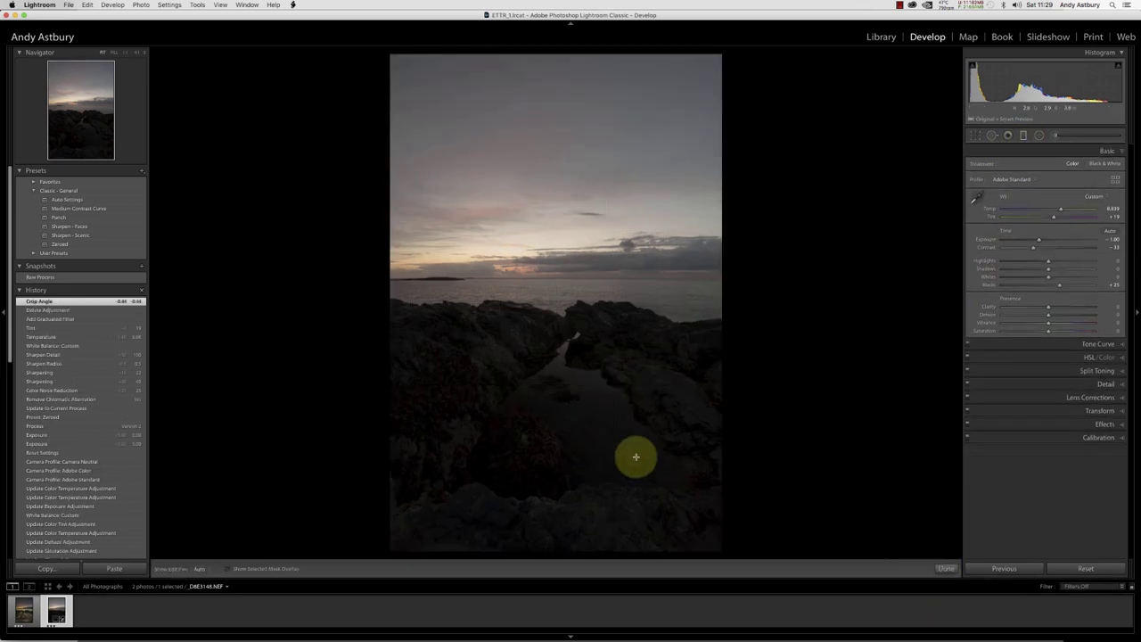
{"action": "left_click_drag", "start_coordinate": [542, 443], "coordinate": [545, 273]}
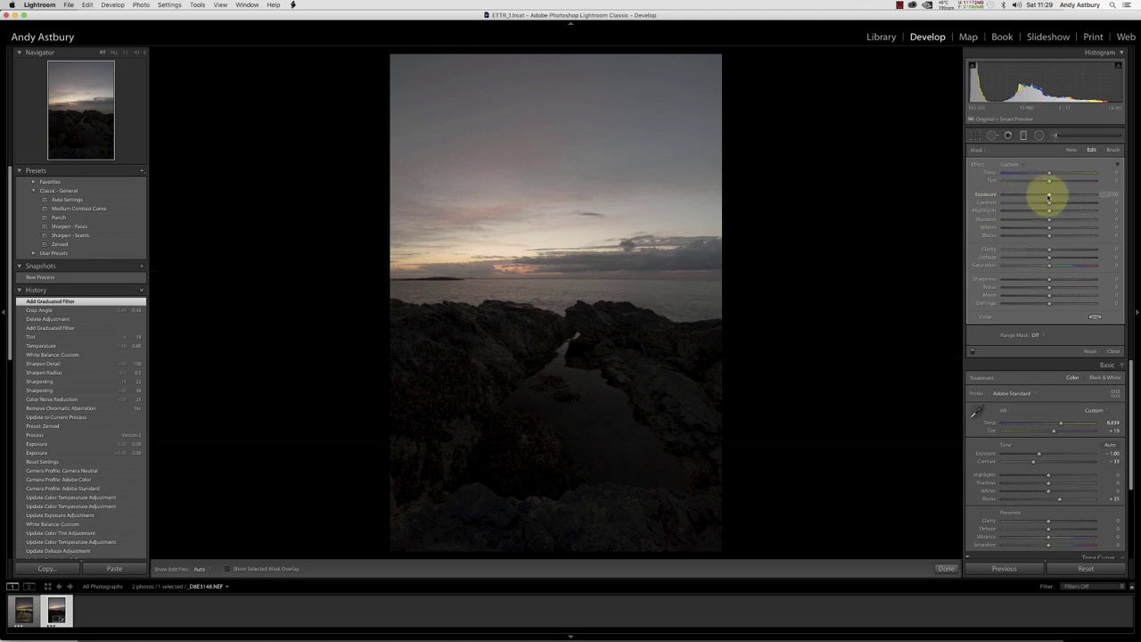
{"action": "left_click_drag", "start_coordinate": [1049, 196], "coordinate": [1078, 198]}
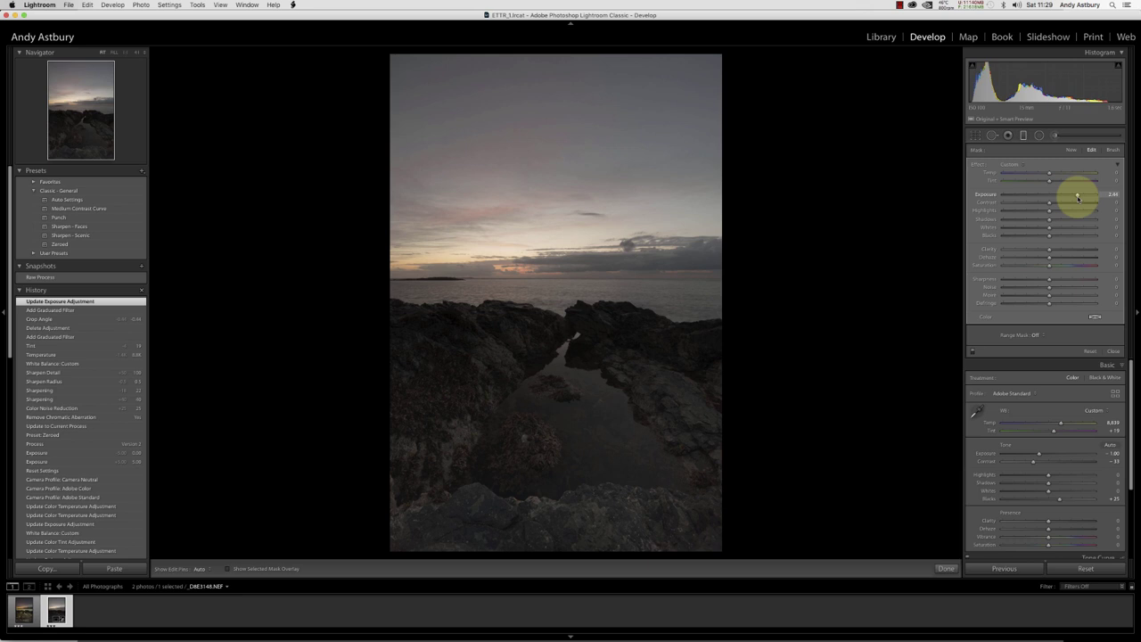
{"action": "left_click_drag", "start_coordinate": [1078, 197], "coordinate": [1085, 197]}
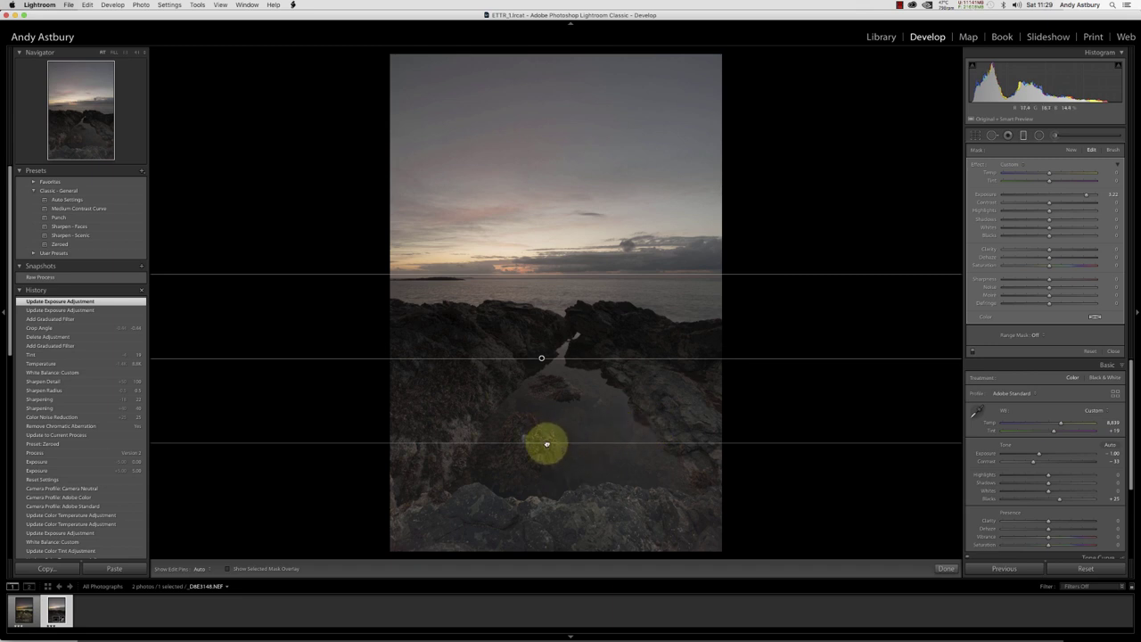
{"action": "left_click_drag", "start_coordinate": [547, 443], "coordinate": [546, 270]}
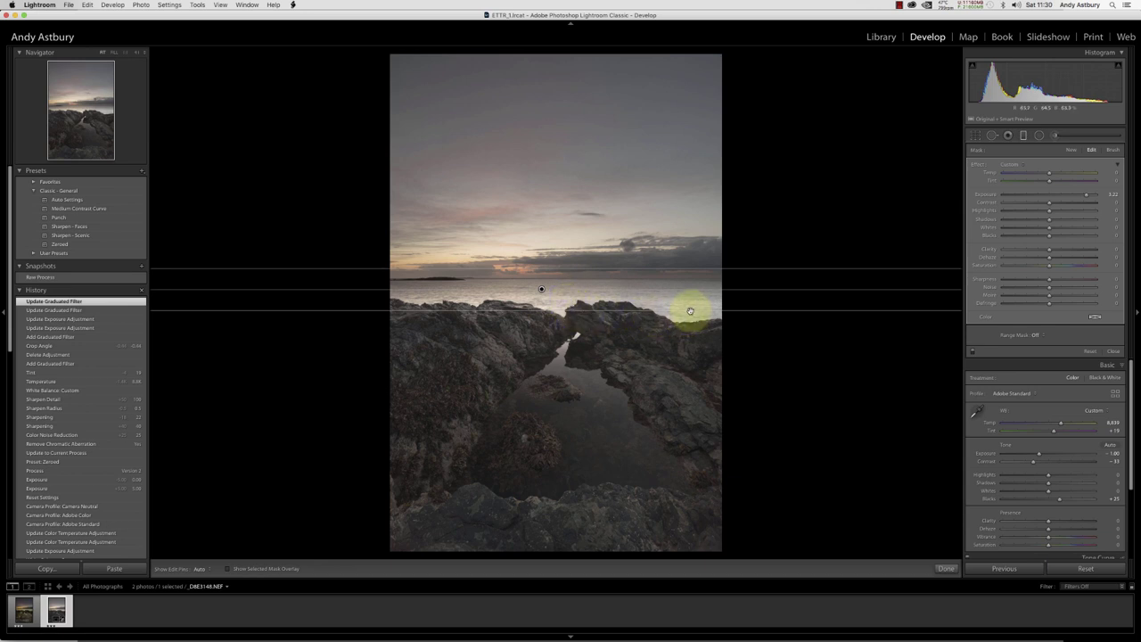
- Nudge the foreground gradient lower and cut its Highlights to -34
{"action": "left_click_drag", "start_coordinate": [585, 312], "coordinate": [584, 322]}
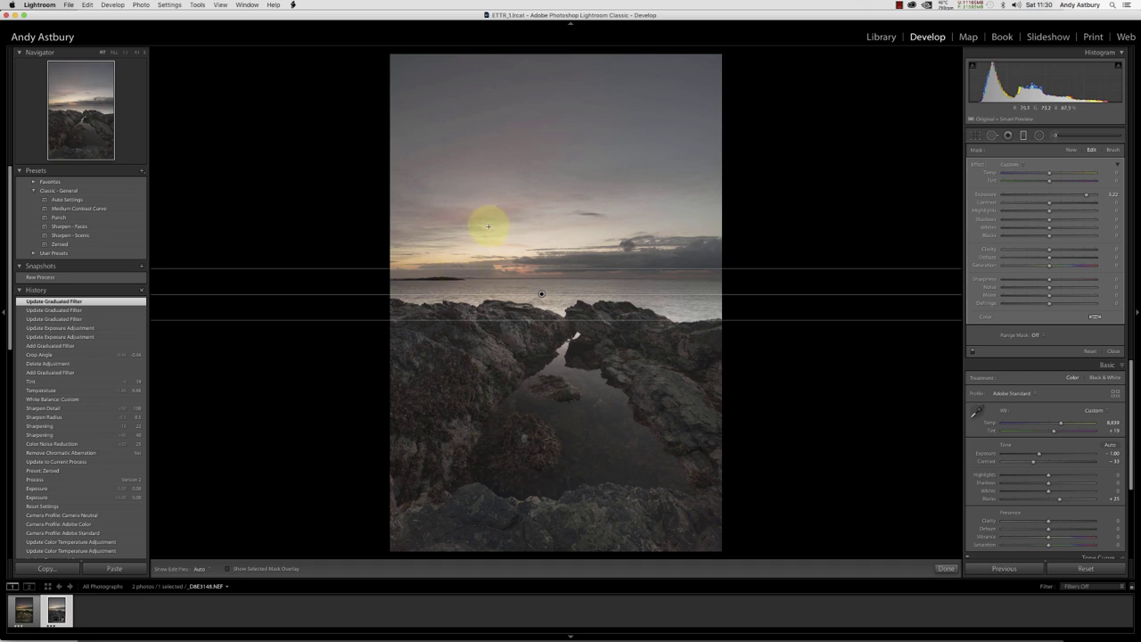
{"action": "left_click", "coordinate": [945, 569]}
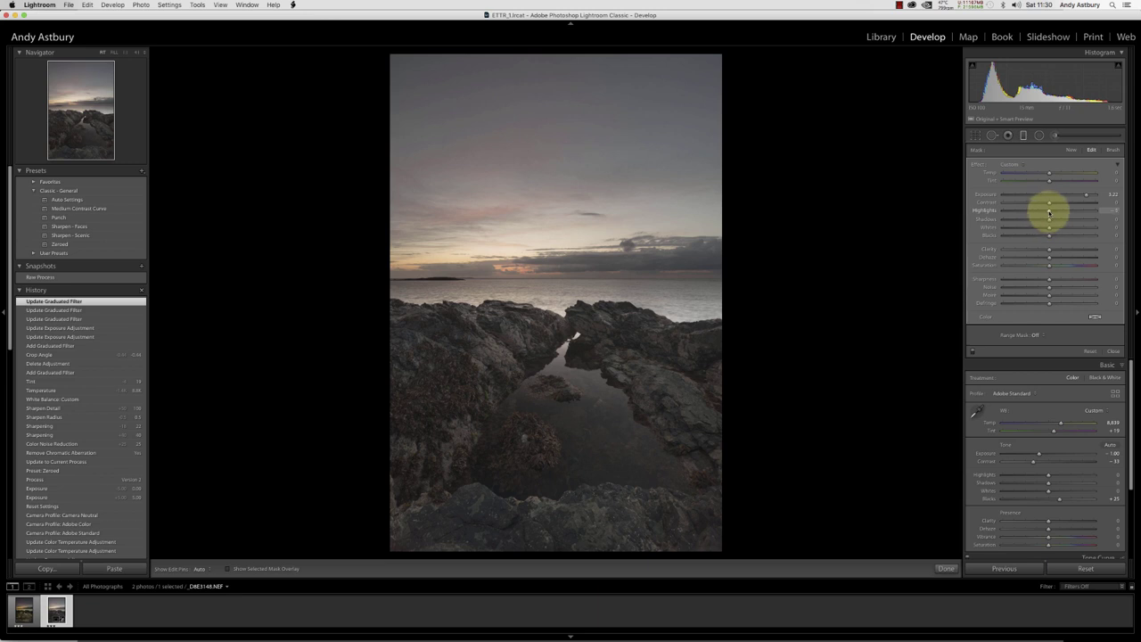
{"action": "left_click_drag", "start_coordinate": [1050, 212], "coordinate": [1029, 214]}
{"action": "left_click_drag", "start_coordinate": [1030, 214], "coordinate": [1032, 214]}
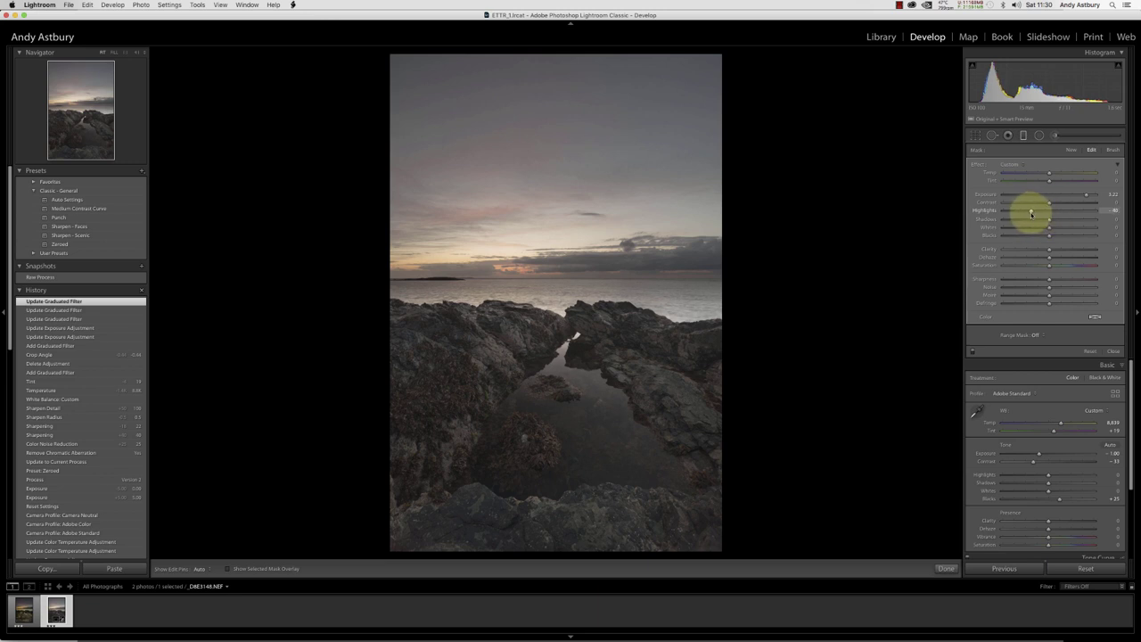
{"action": "left_click_drag", "start_coordinate": [589, 324], "coordinate": [553, 340]}
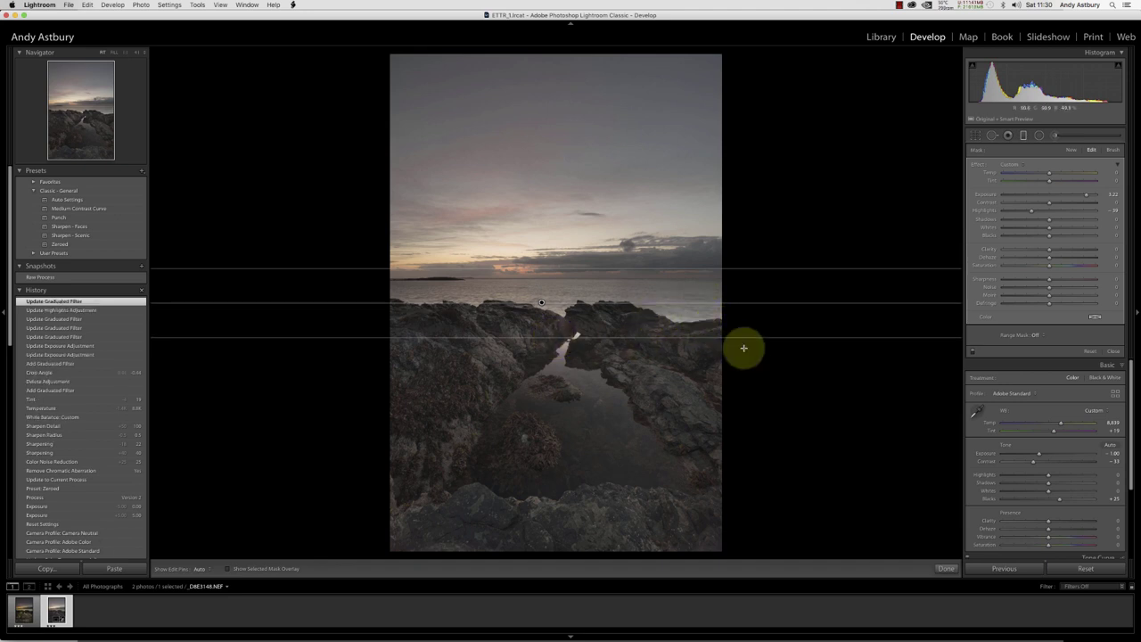
{"action": "left_click", "coordinate": [945, 569]}
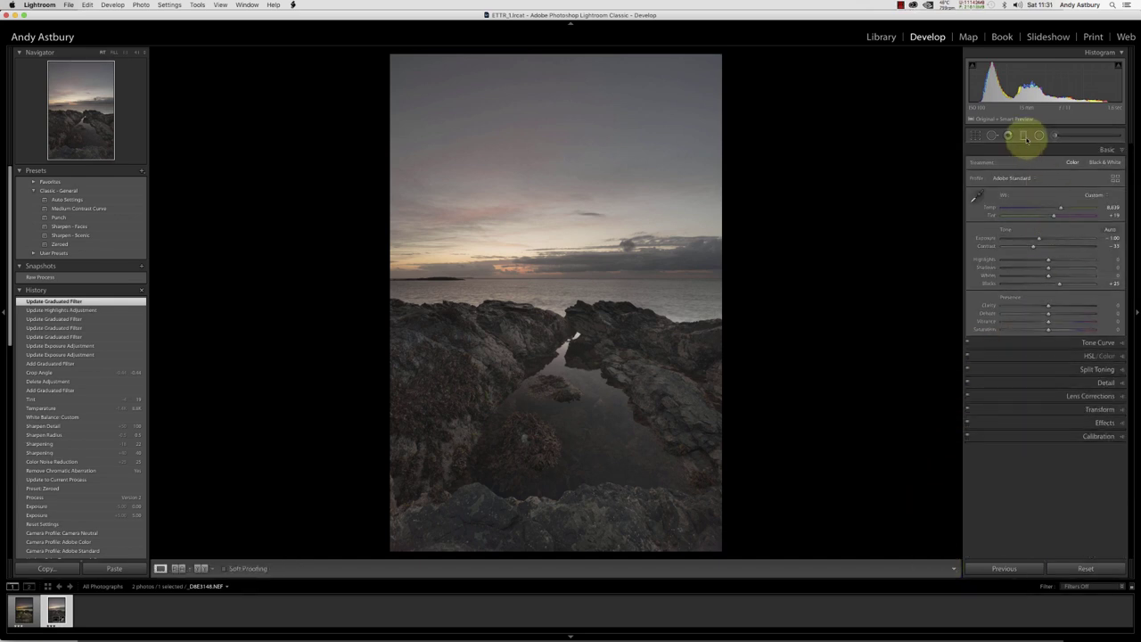
- Add a sky-to-horizon graduated filter with Exposure 0.23, Saturation 29 and Clarity 12
{"action": "left_click", "coordinate": [1024, 136]}
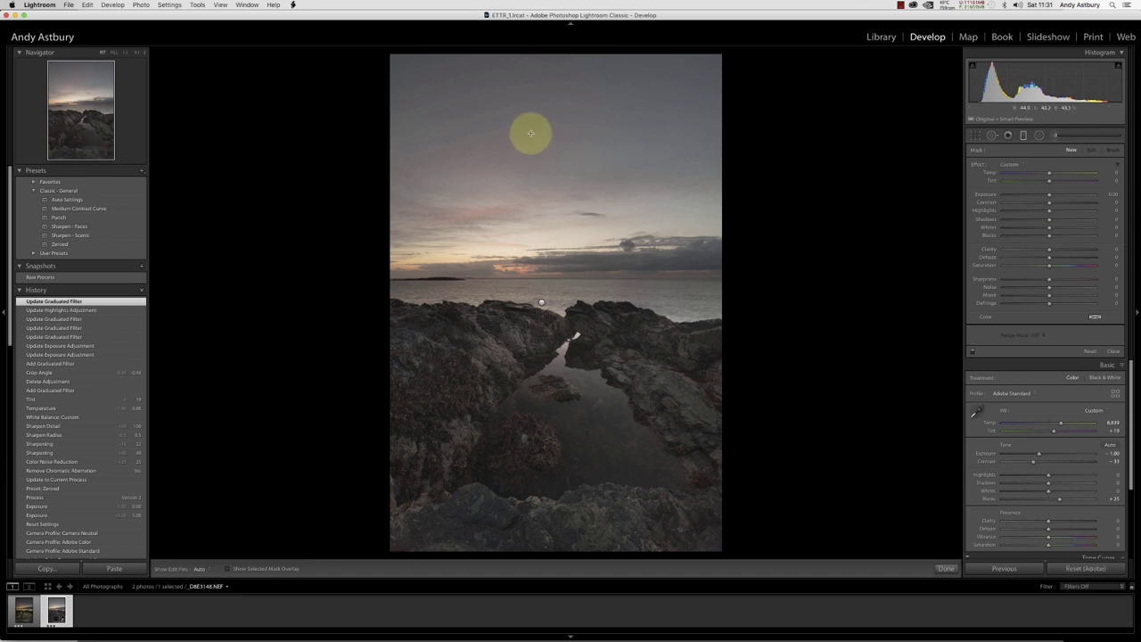
{"action": "left_click_drag", "start_coordinate": [531, 133], "coordinate": [530, 292]}
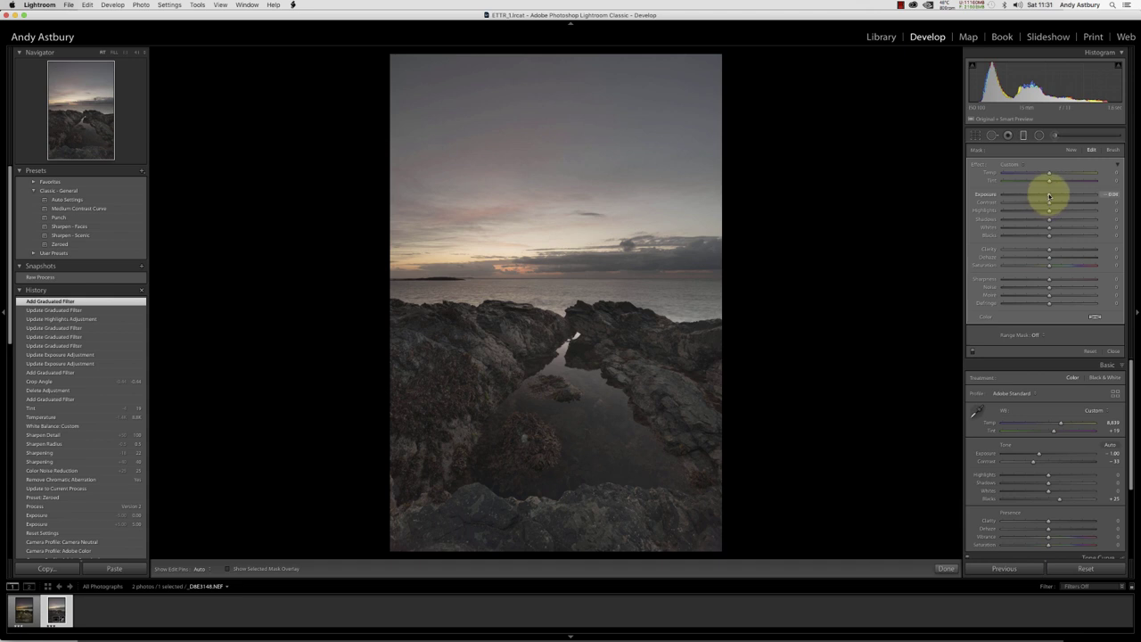
{"action": "mouse_move", "coordinate": [1050, 195]}
{"action": "left_mouse_down"}
{"action": "mouse_move", "coordinate": [1036, 175]}
{"action": "mouse_move", "coordinate": [1061, 181]}
{"action": "left_mouse_up"}
{"action": "mouse_move", "coordinate": [1051, 267]}
{"action": "left_mouse_down"}
{"action": "mouse_move", "coordinate": [1072, 266]}
{"action": "mouse_move", "coordinate": [1062, 264]}
{"action": "left_mouse_up"}
{"action": "left_click_drag", "start_coordinate": [1047, 250], "coordinate": [1059, 259]}
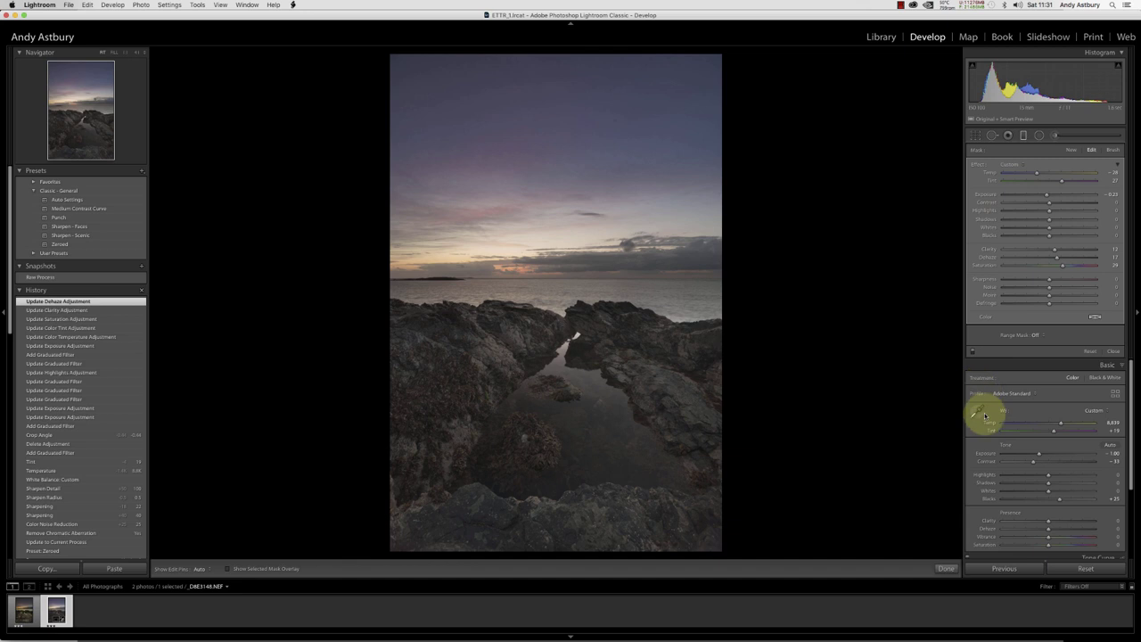
- Close the graduated filter, raise global Clarity to +5 and apply the Camera Neutral profile
{"action": "left_click", "coordinate": [943, 568]}
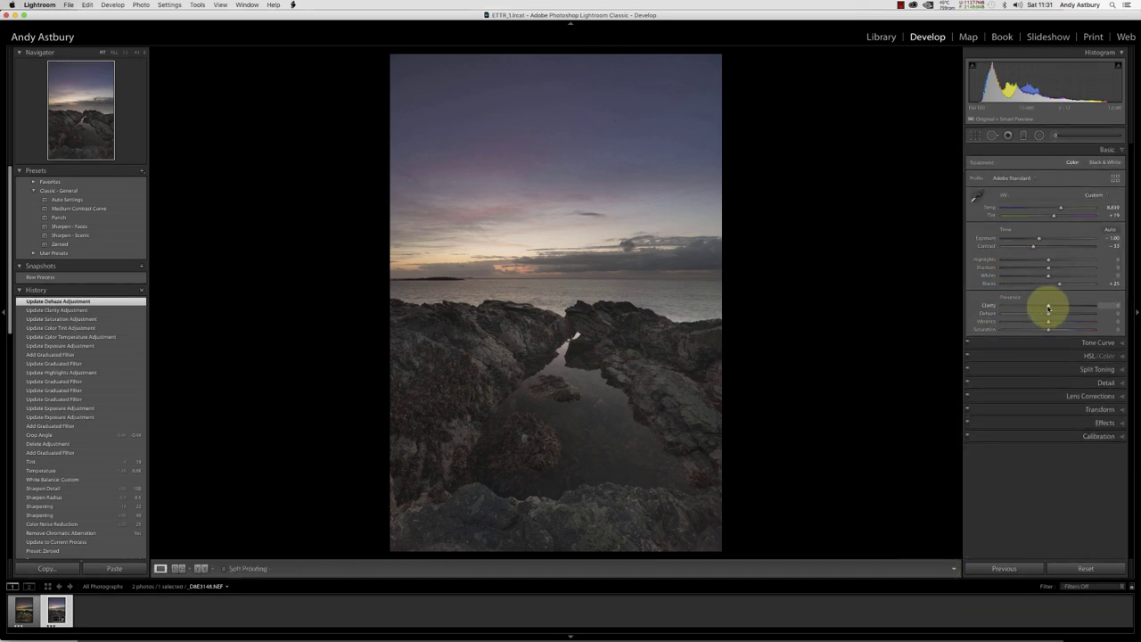
{"action": "left_click_drag", "start_coordinate": [1048, 308], "coordinate": [1051, 310]}
{"action": "left_click", "coordinate": [1026, 178]}
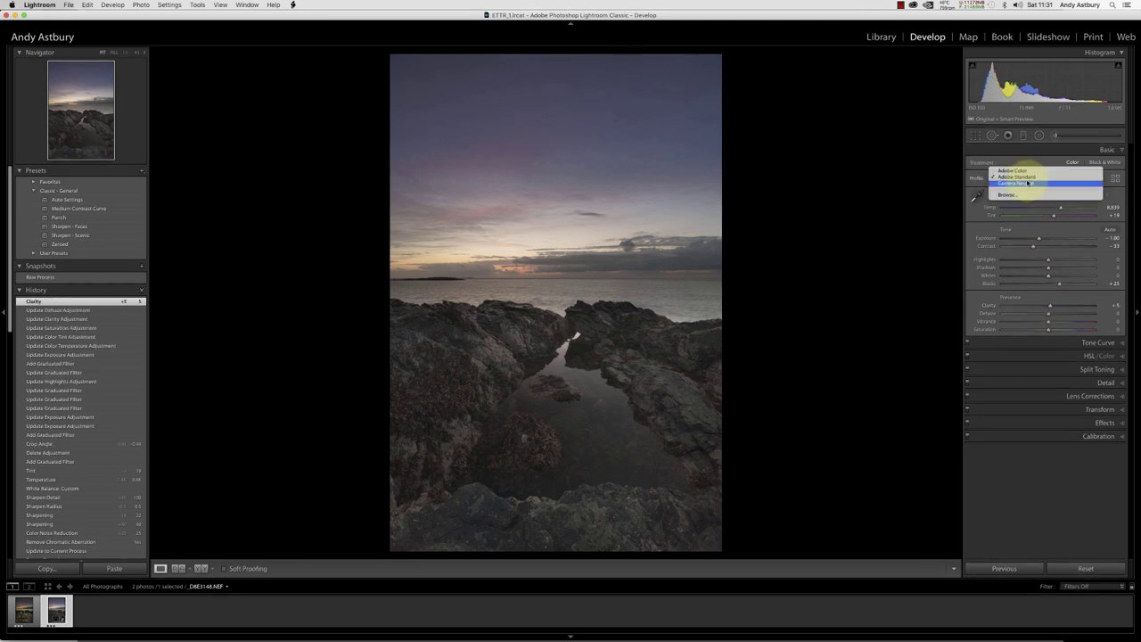
{"action": "left_click", "coordinate": [1028, 183]}
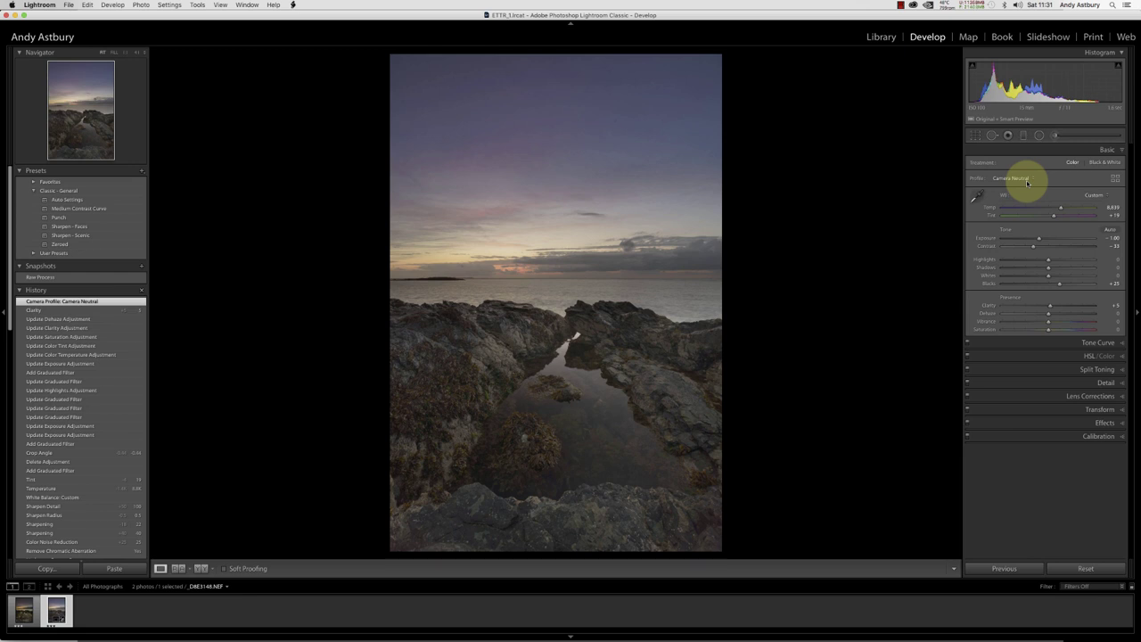
- Compare the Adobe Standard profile, then settle back on Camera Neutral
{"action": "left_click", "coordinate": [1028, 182]}
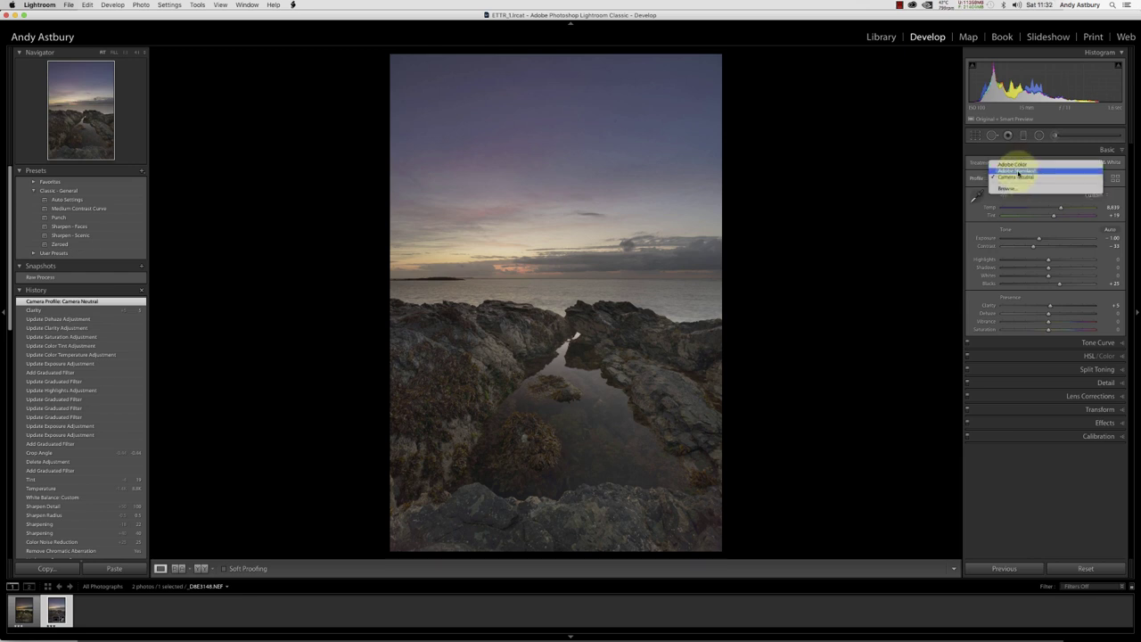
{"action": "left_click", "coordinate": [1017, 171]}
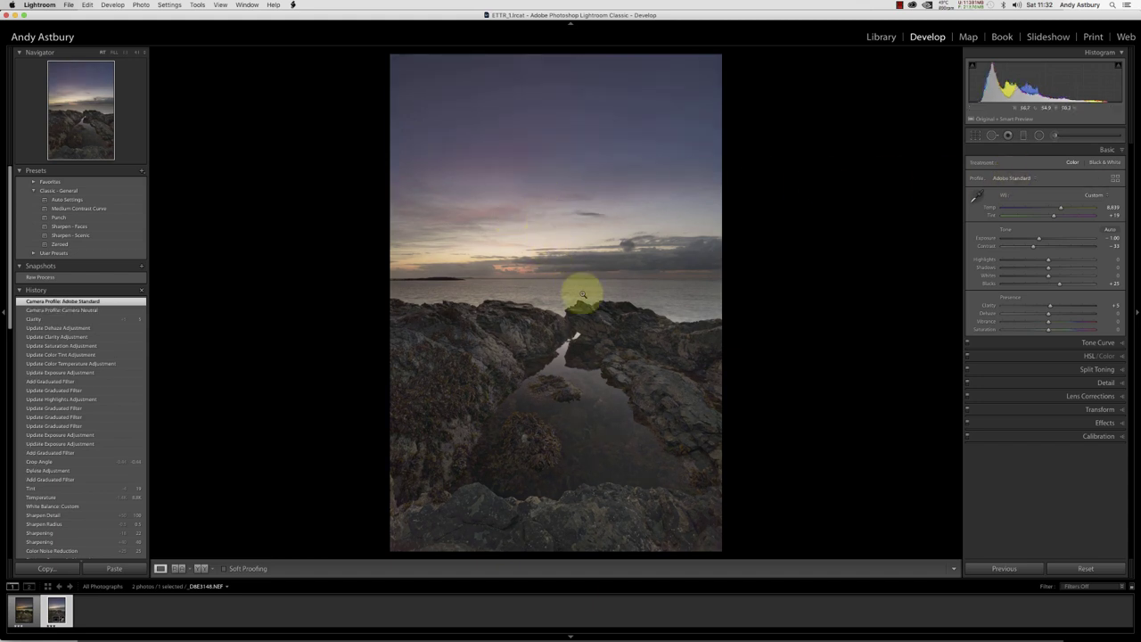
{"action": "left_click", "coordinate": [1014, 178]}
{"action": "left_click", "coordinate": [1016, 183]}
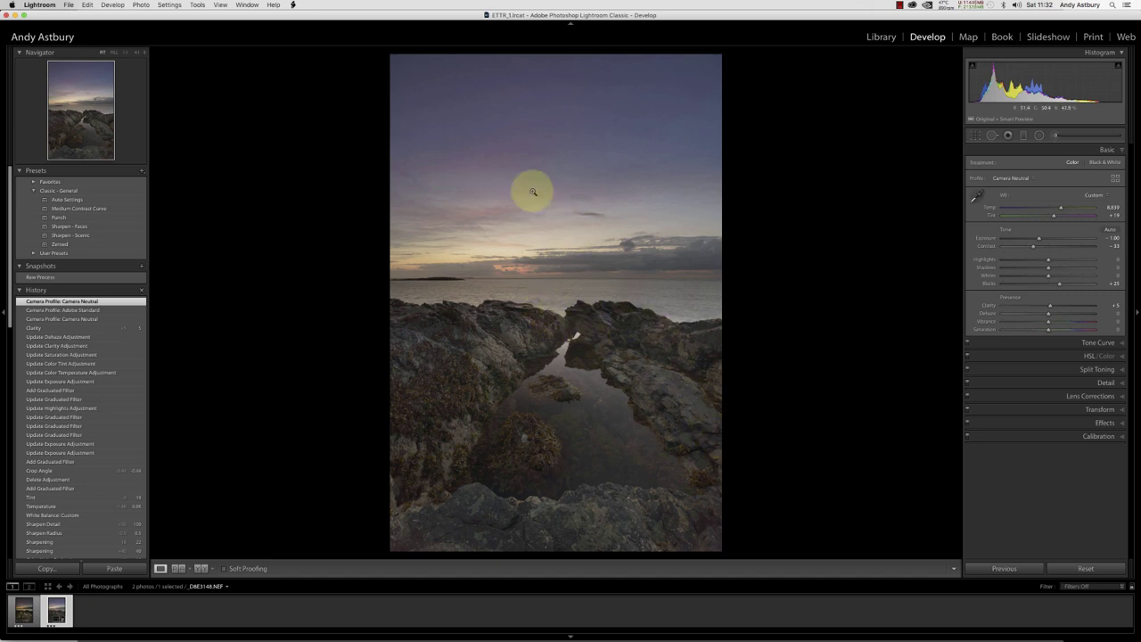
- Send the Camera Neutral seascape to Photoshop CC 2018 with Edit In
{"action": "right_click", "coordinate": [548, 274]}
{"action": "mouse_move", "coordinate": [575, 355]}
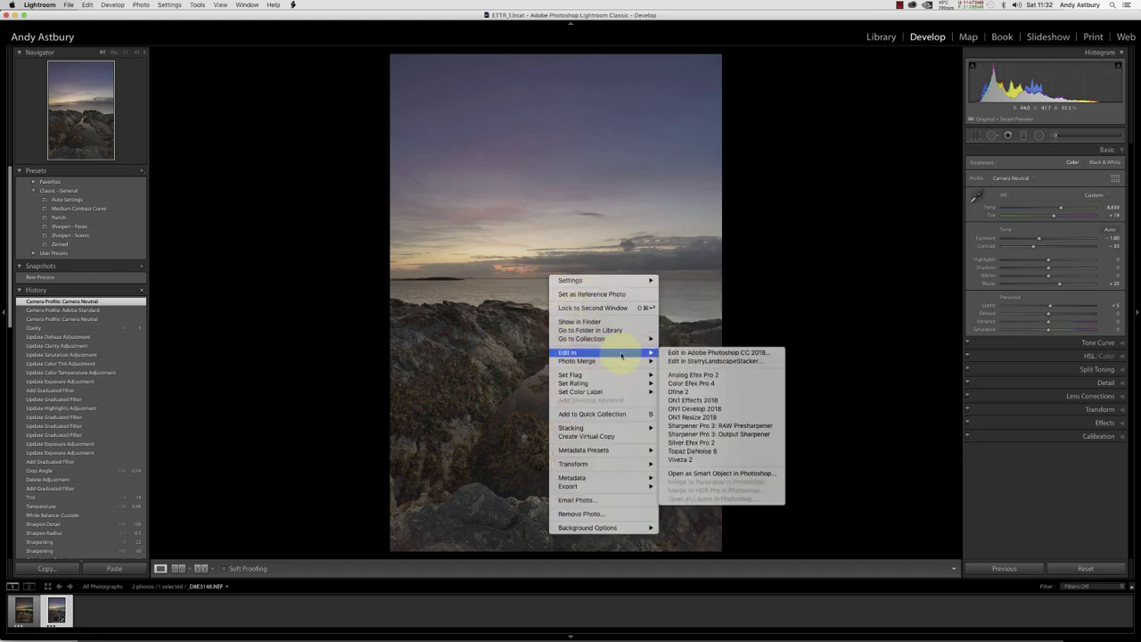
{"action": "left_click", "coordinate": [667, 353]}
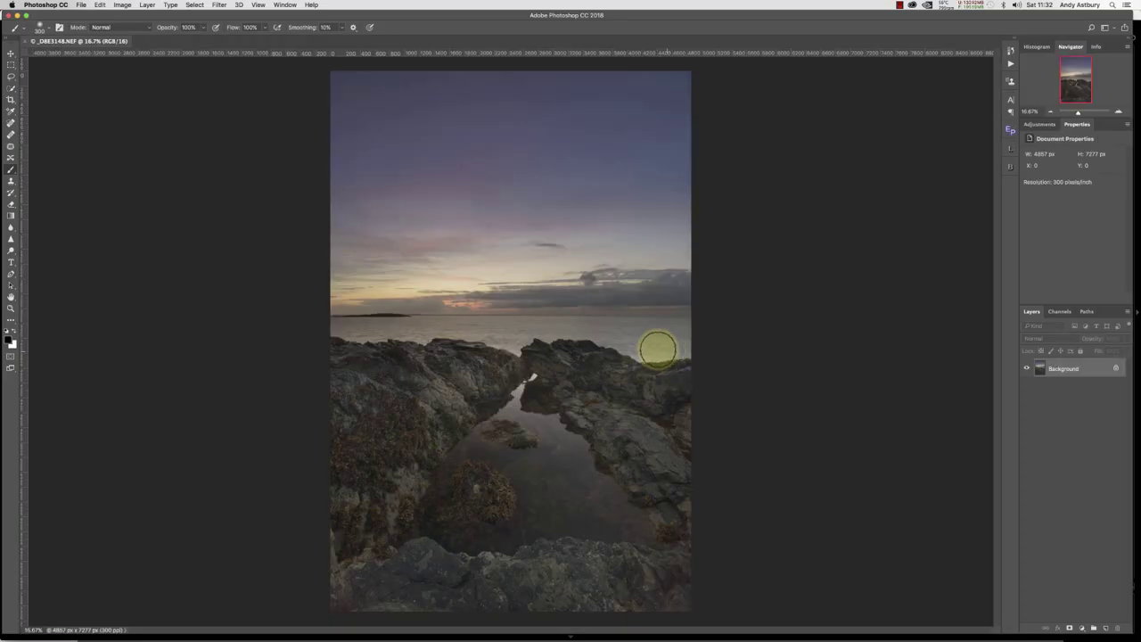
- Back in Lightroom, switch the photo's profile to Adobe Standard
{"action": "mouse_move", "coordinate": [460, 634]}
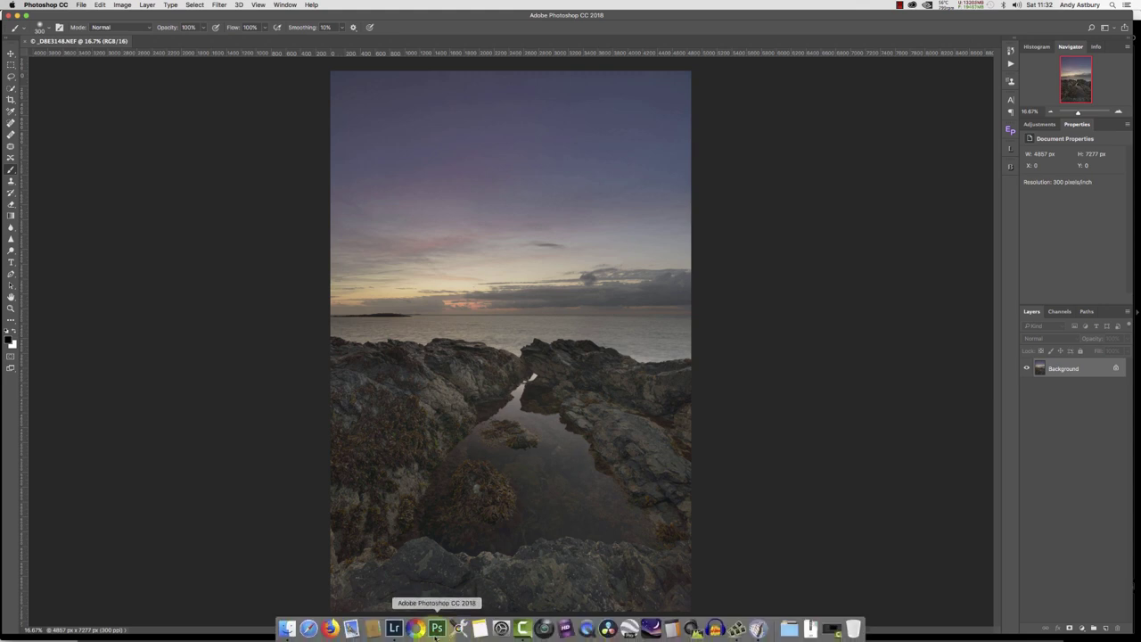
{"action": "left_click", "coordinate": [394, 629]}
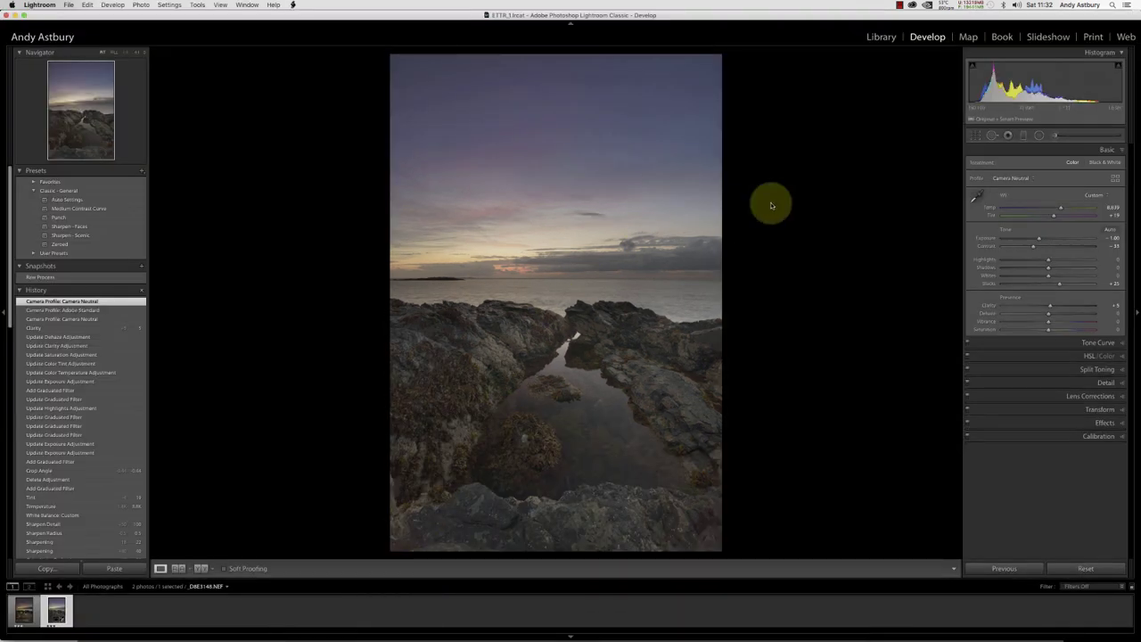
{"action": "left_click", "coordinate": [1019, 178]}
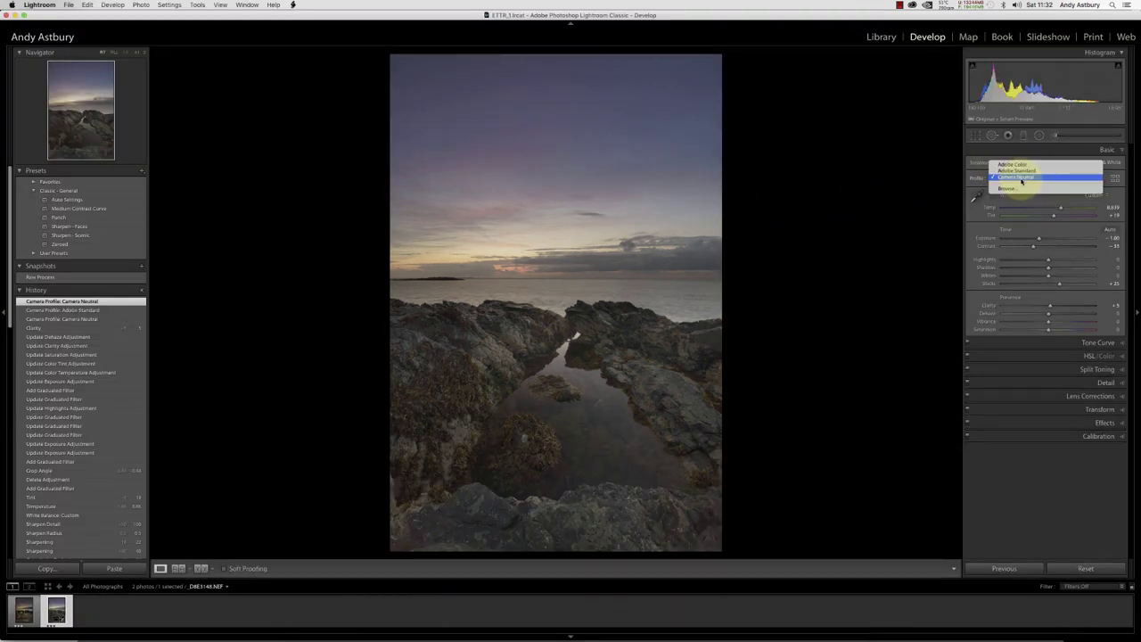
{"action": "left_click", "coordinate": [1017, 171]}
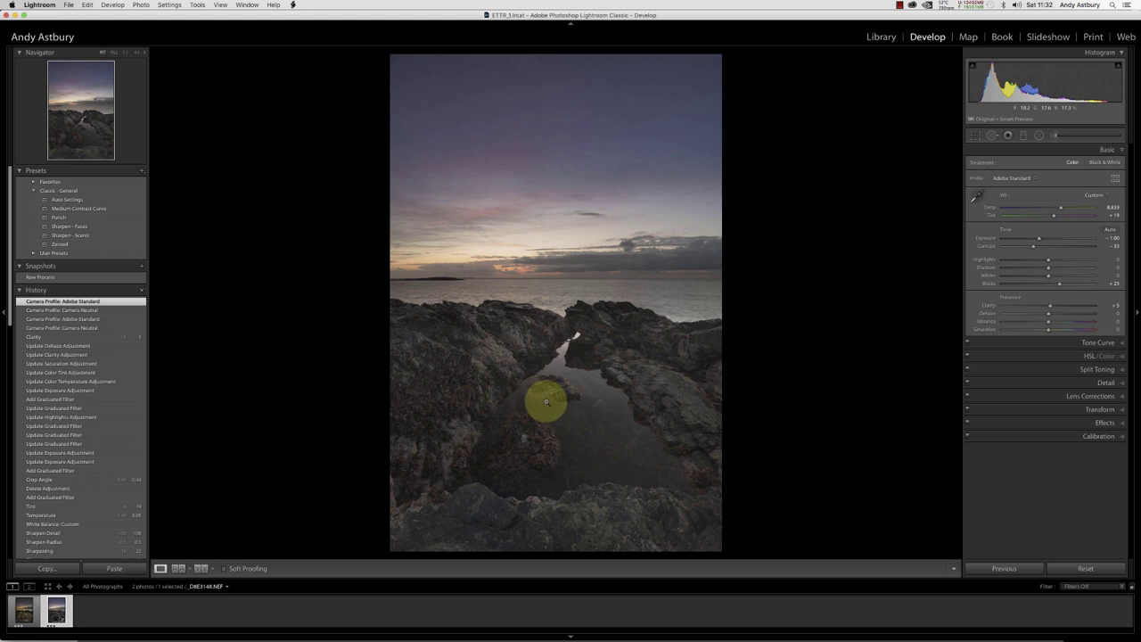
- Open the Adobe Standard version in Photoshop as the second document _D8E3148-2
{"action": "right_click", "coordinate": [535, 353]}
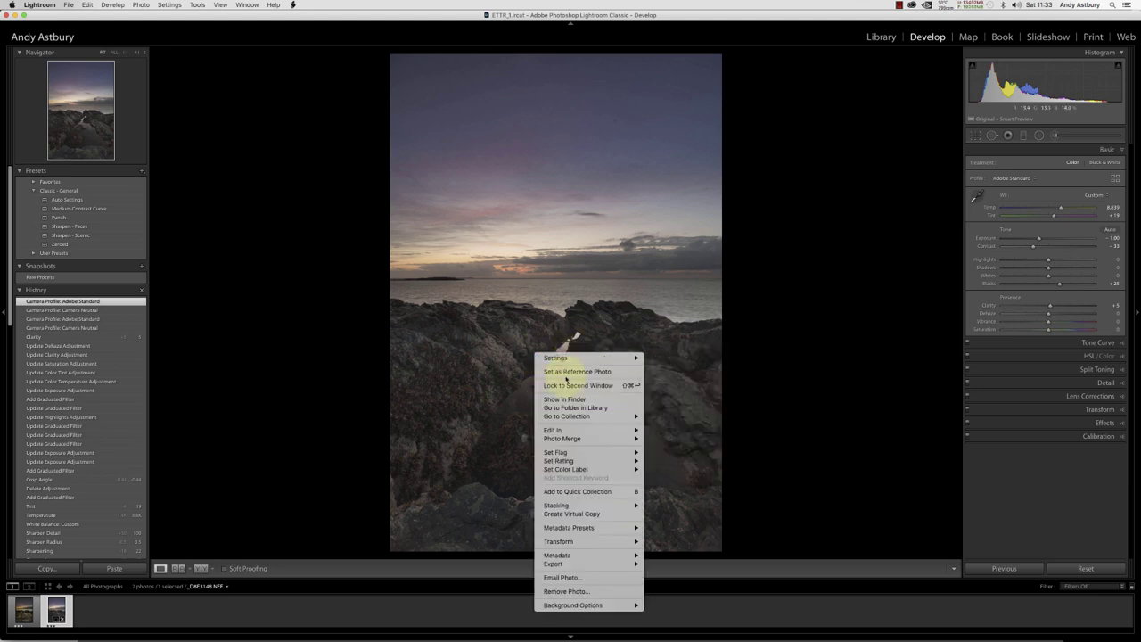
{"action": "mouse_move", "coordinate": [571, 433]}
{"action": "left_click", "coordinate": [657, 429]}
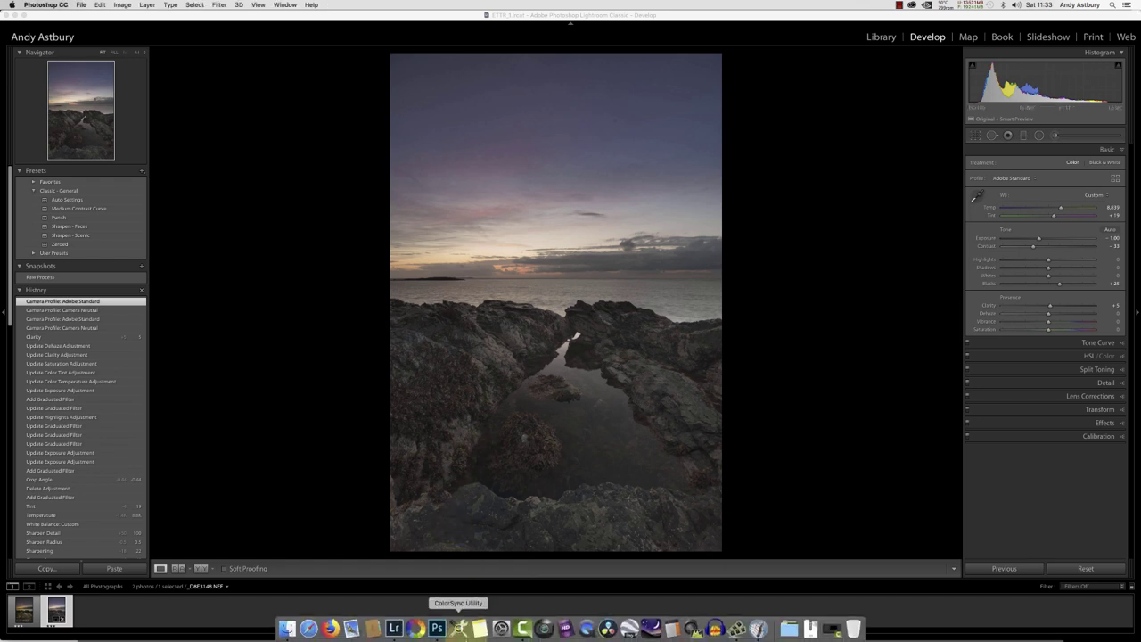
{"action": "left_click", "coordinate": [437, 628]}
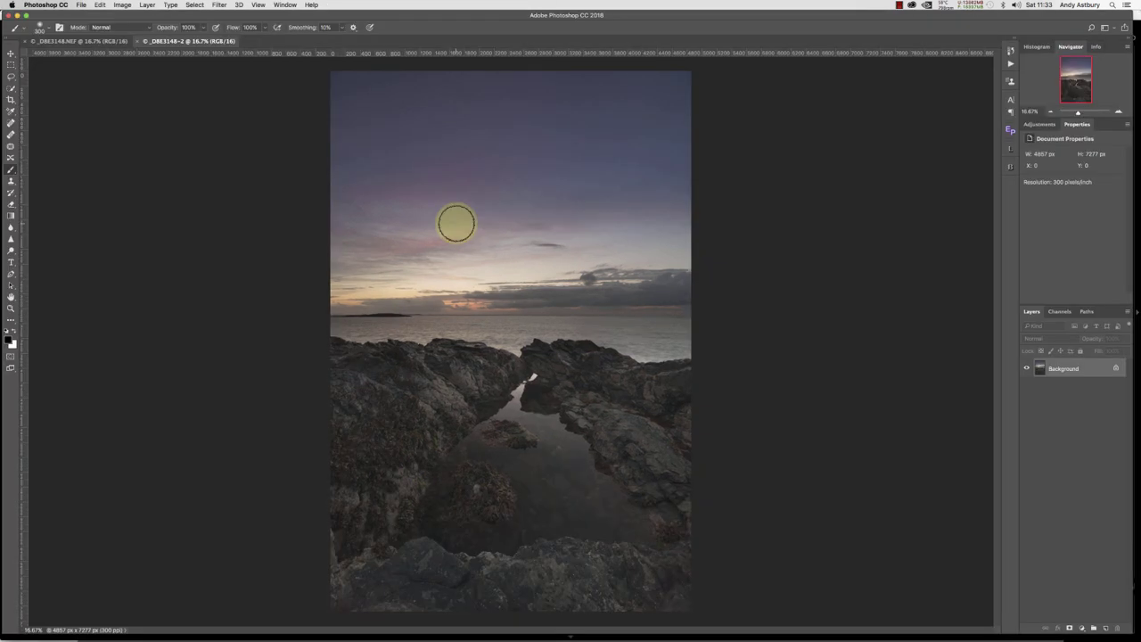
- Paste the Adobe Standard version into _D8E3148.NEF as Layer 1 above the Background
{"action": "left_click", "coordinate": [11, 54]}
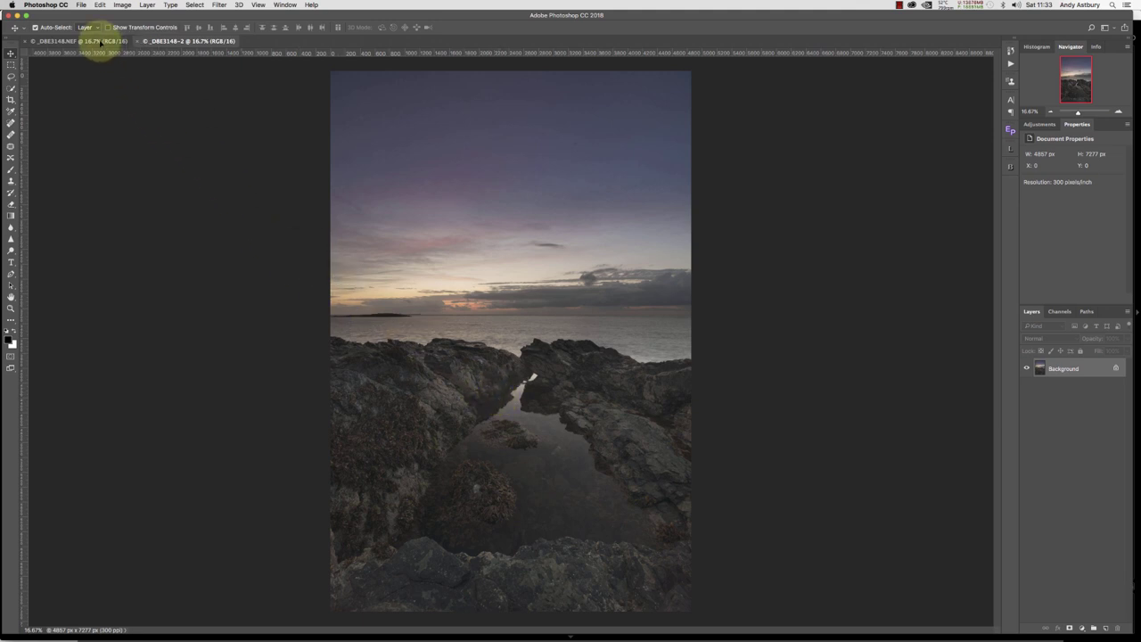
{"action": "left_click", "coordinate": [100, 42]}
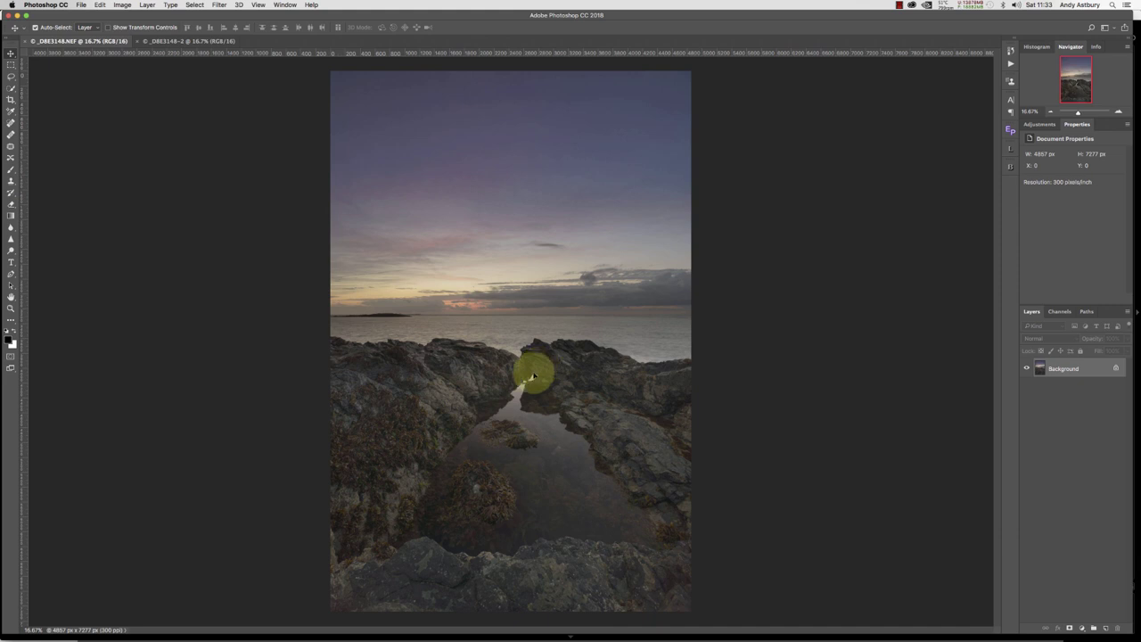
{"action": "key", "text": "super+v"}
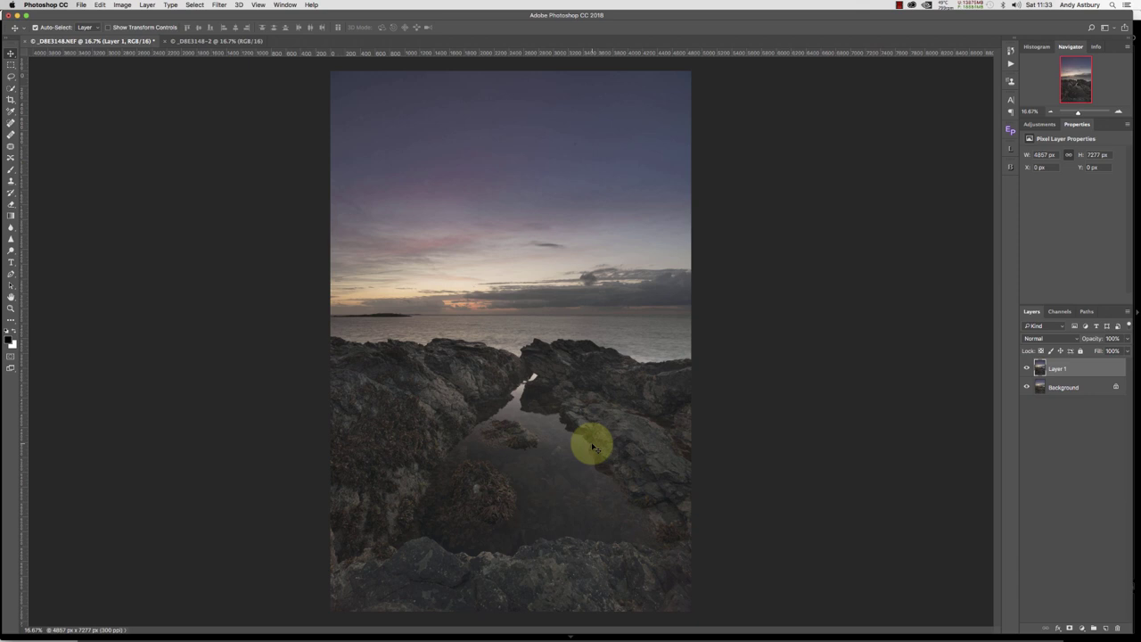
- Compare Layer 1 on and off, then add a layer mask to it
{"action": "left_click", "coordinate": [1026, 368]}
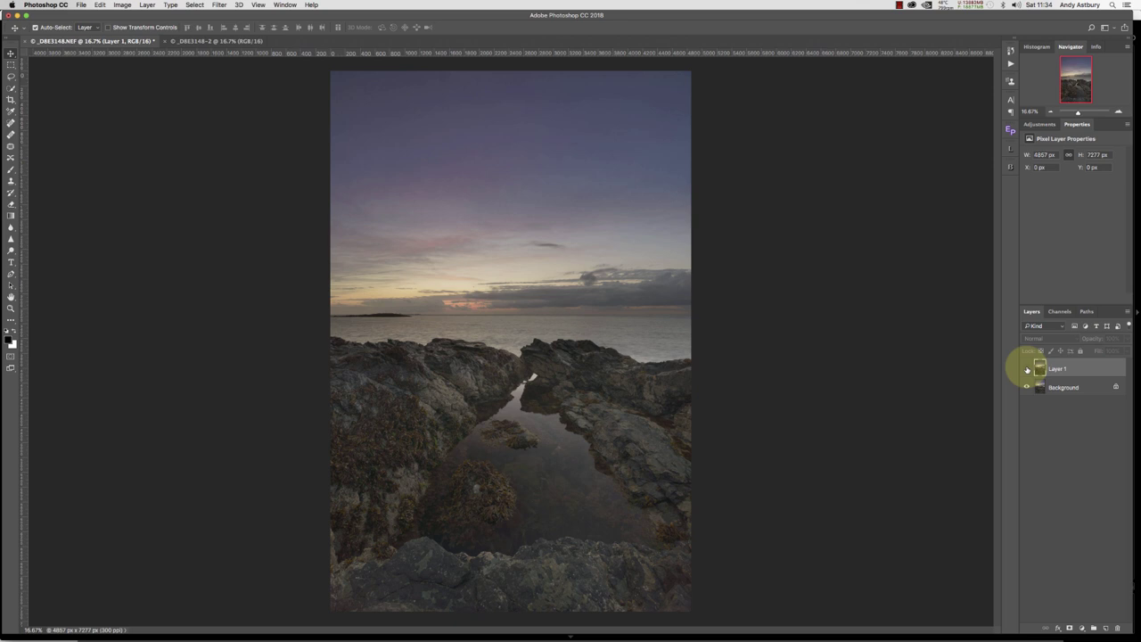
{"action": "left_click", "coordinate": [1028, 369]}
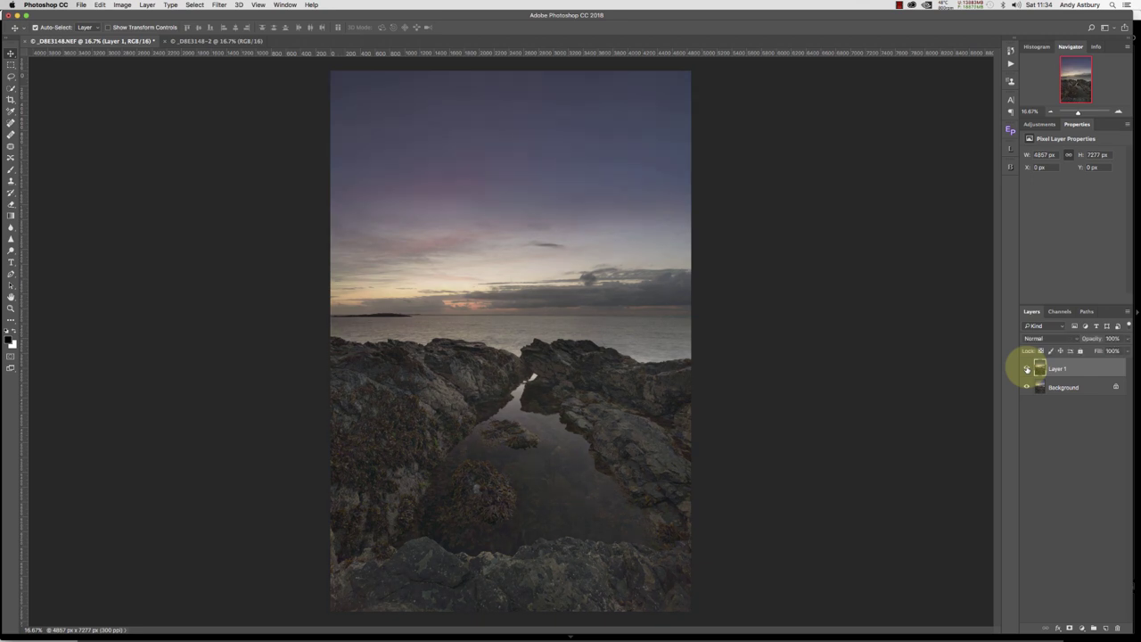
{"action": "left_click", "coordinate": [1070, 629]}
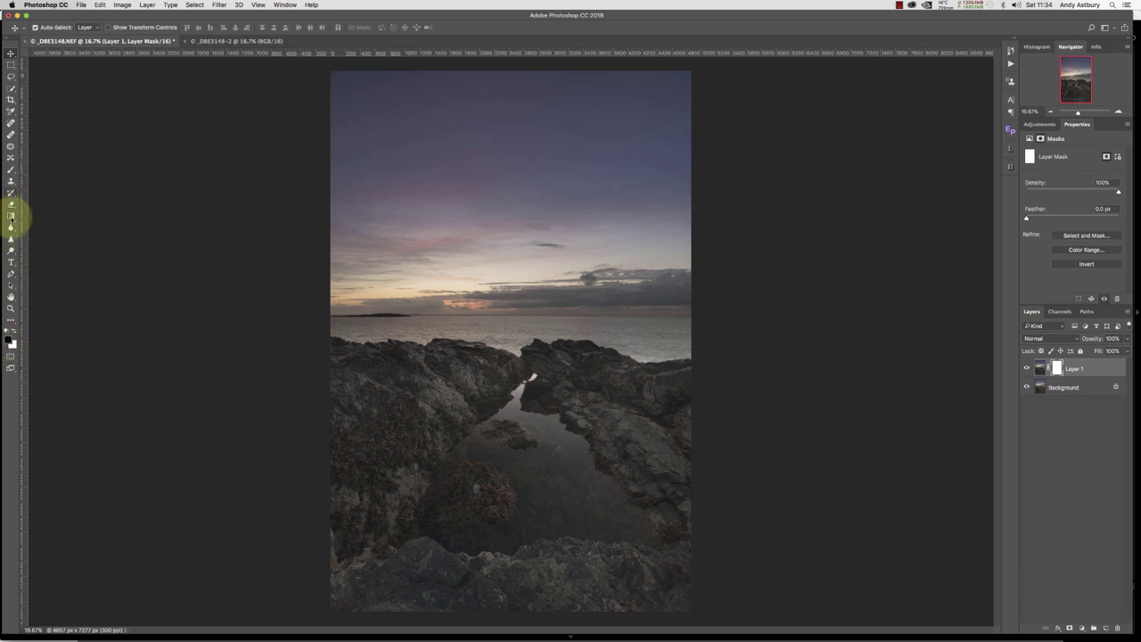
- Draw a gradient on Layer 1's mask fading in just below the horizon
{"action": "left_click", "coordinate": [12, 215]}
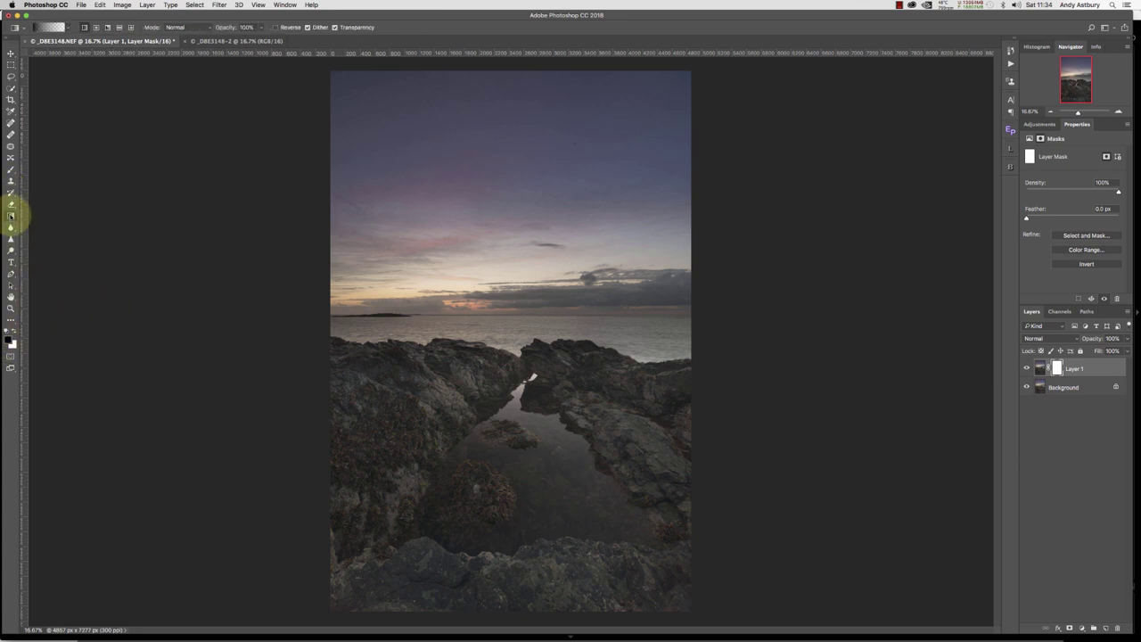
{"action": "left_click", "coordinate": [69, 27]}
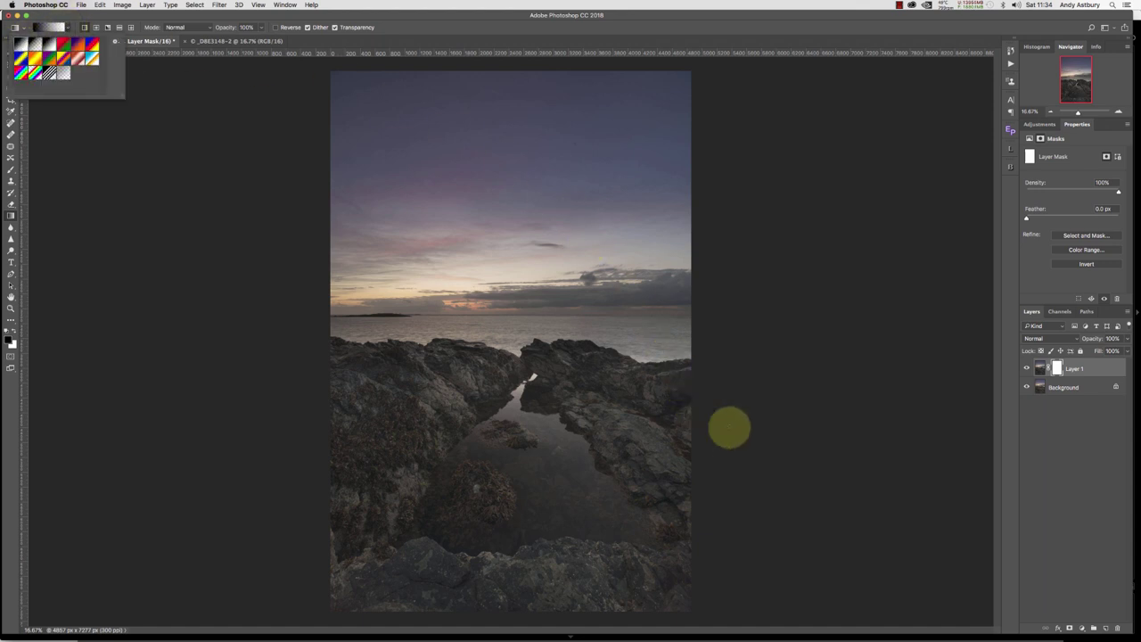
{"action": "left_click", "coordinate": [1028, 368]}
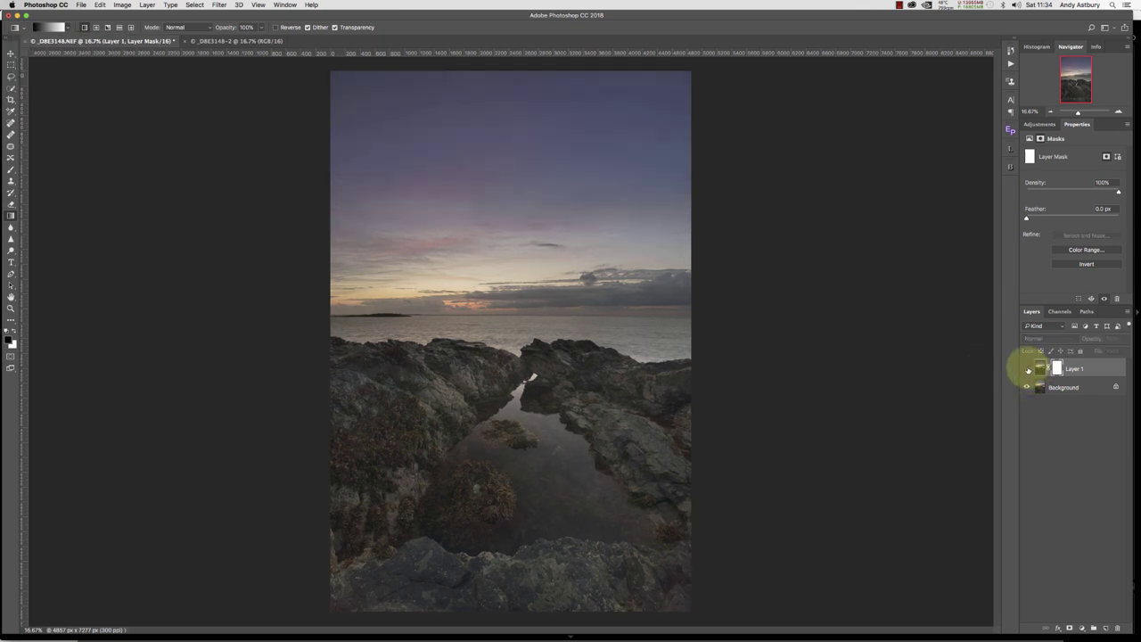
{"action": "left_click", "coordinate": [1028, 369]}
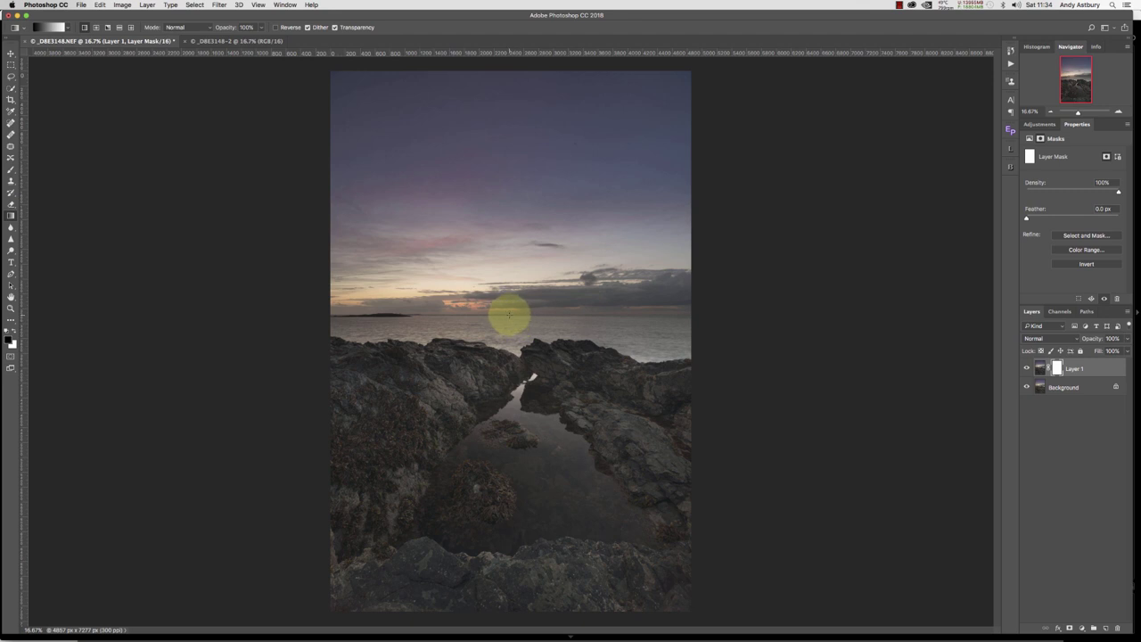
{"action": "left_click_drag", "start_coordinate": [510, 314], "coordinate": [509, 336]}
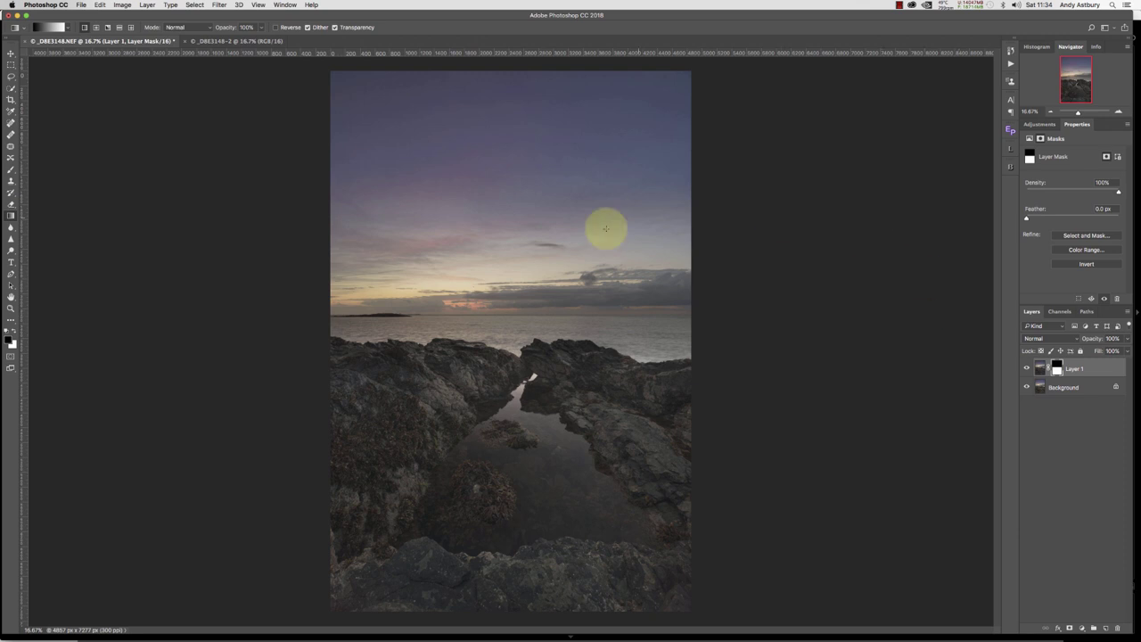
{"action": "left_click", "coordinate": [148, 5]}
- Flatten the image, duplicate the Background with Cmd+J, and set the copy to Screen
{"action": "left_click", "coordinate": [154, 357]}
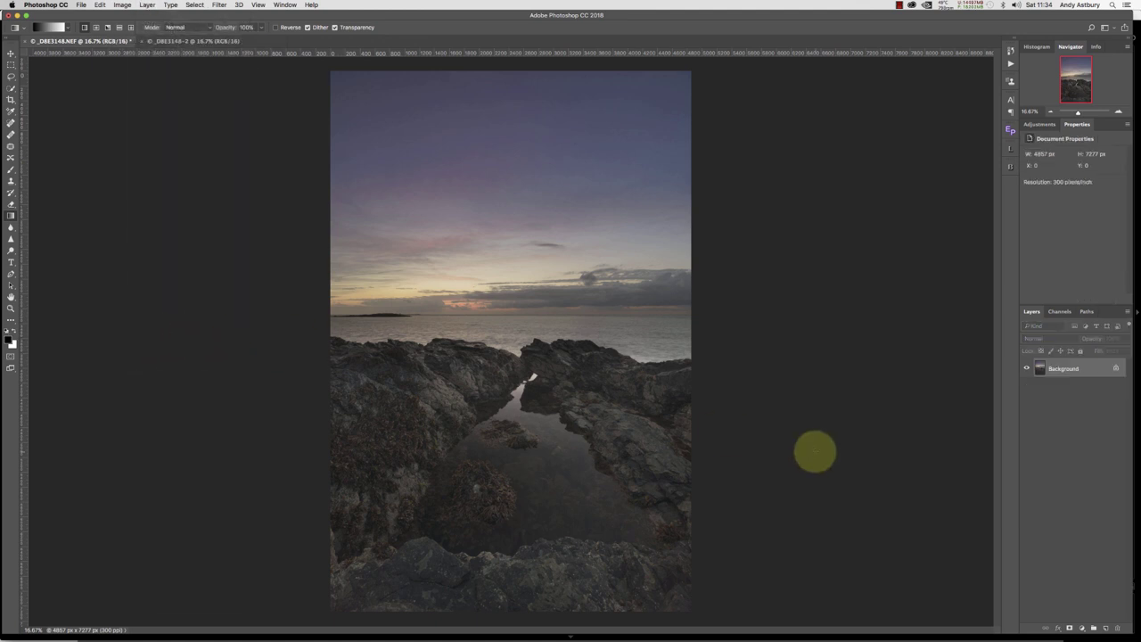
{"action": "key", "text": "super+j"}
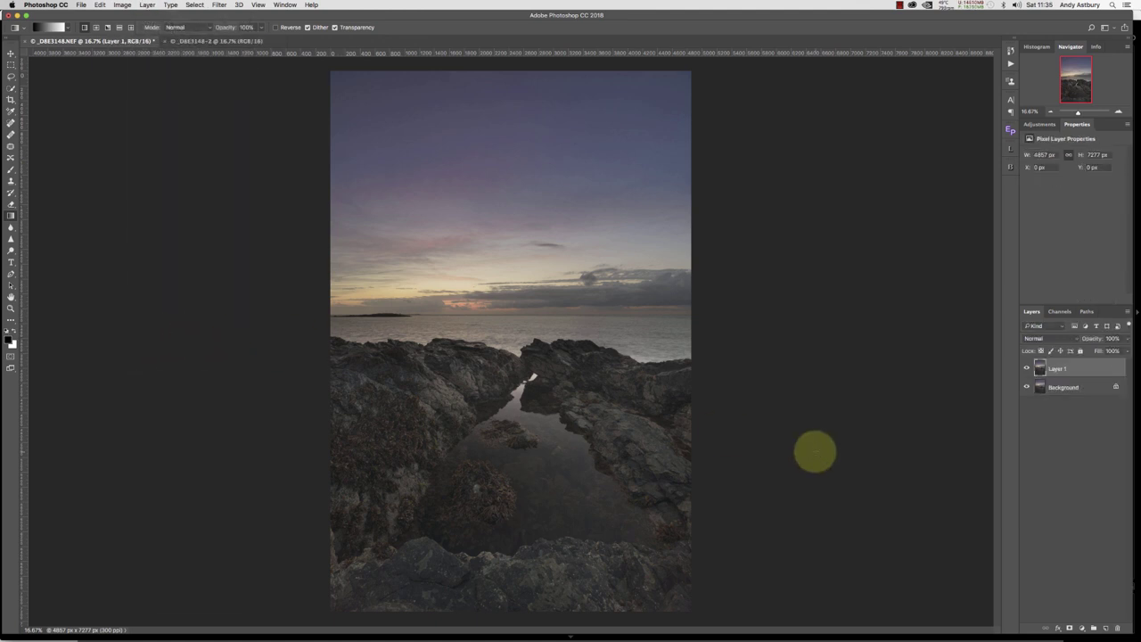
{"action": "left_click", "coordinate": [1045, 342]}
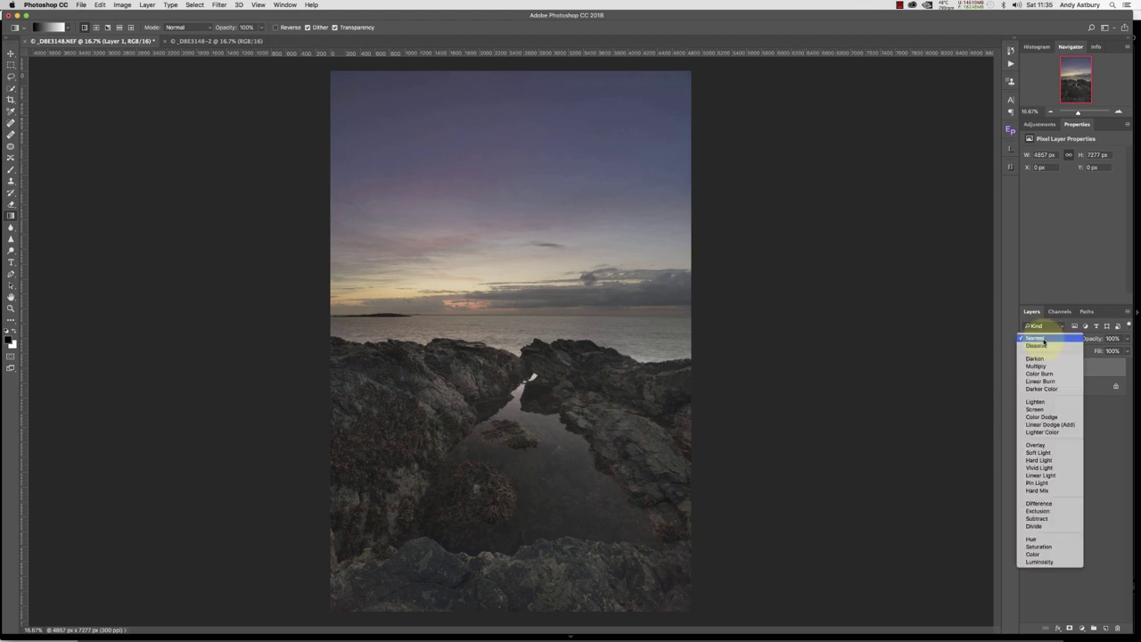
{"action": "left_click", "coordinate": [1037, 410]}
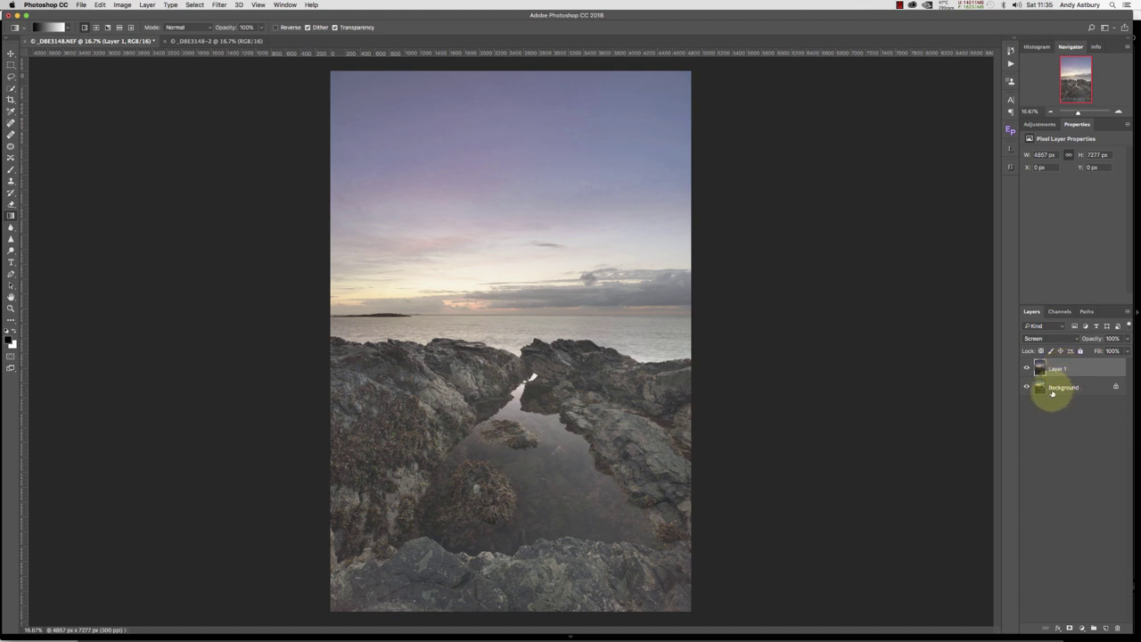
- In Lumenzia, choose the mask preview mode and add a lights luminosity mask to Layer 1
{"action": "left_click", "coordinate": [1010, 149]}
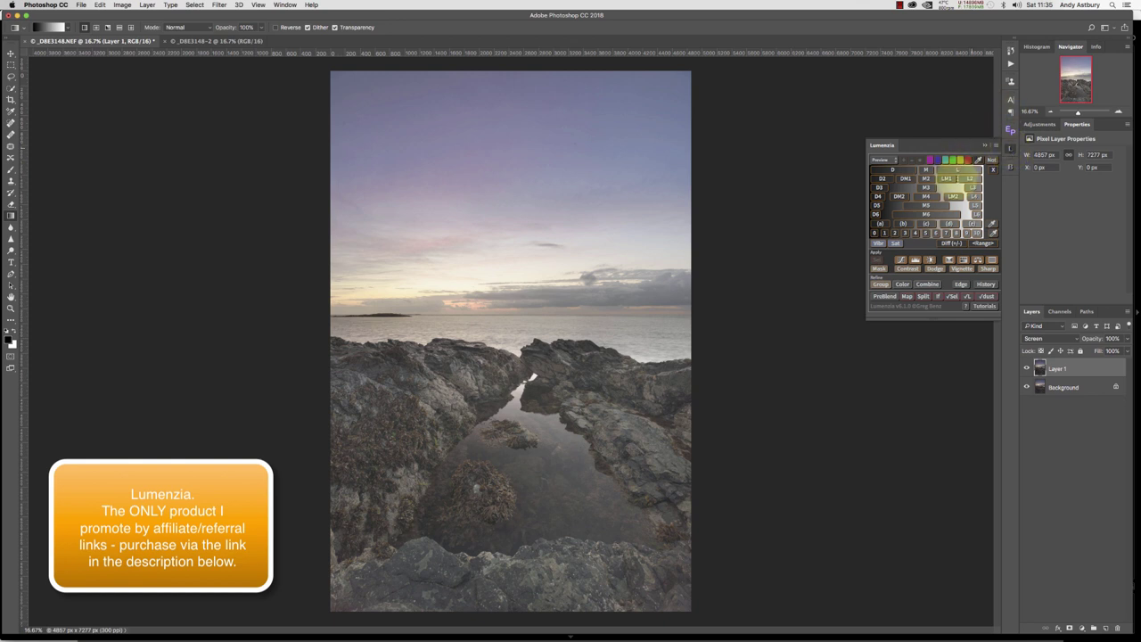
{"action": "left_click", "coordinate": [880, 159]}
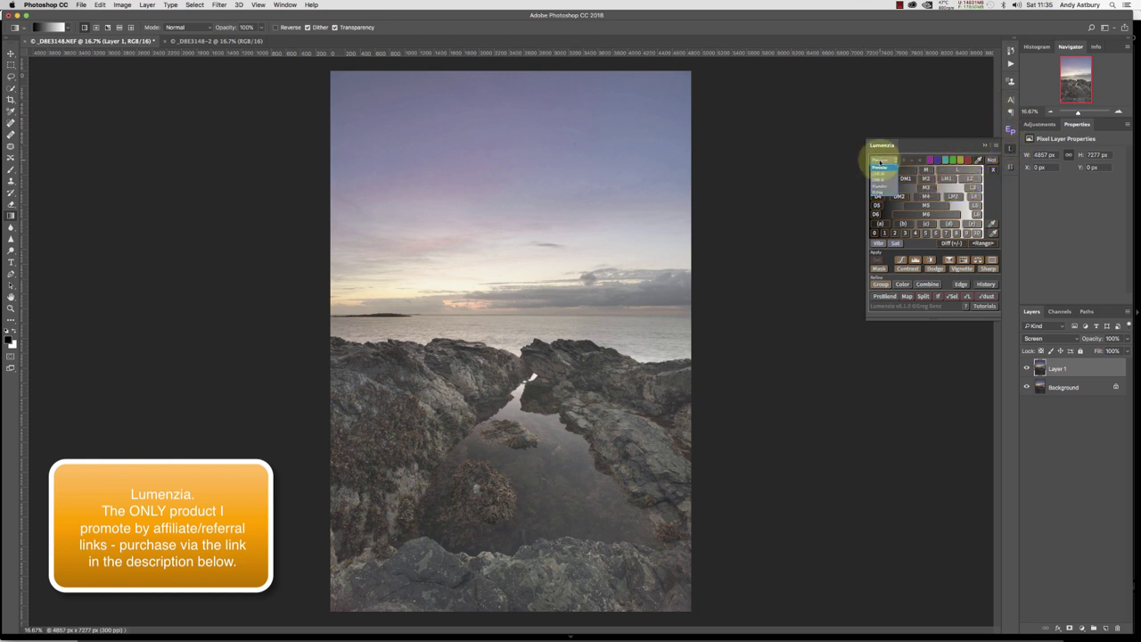
{"action": "left_click", "coordinate": [878, 174]}
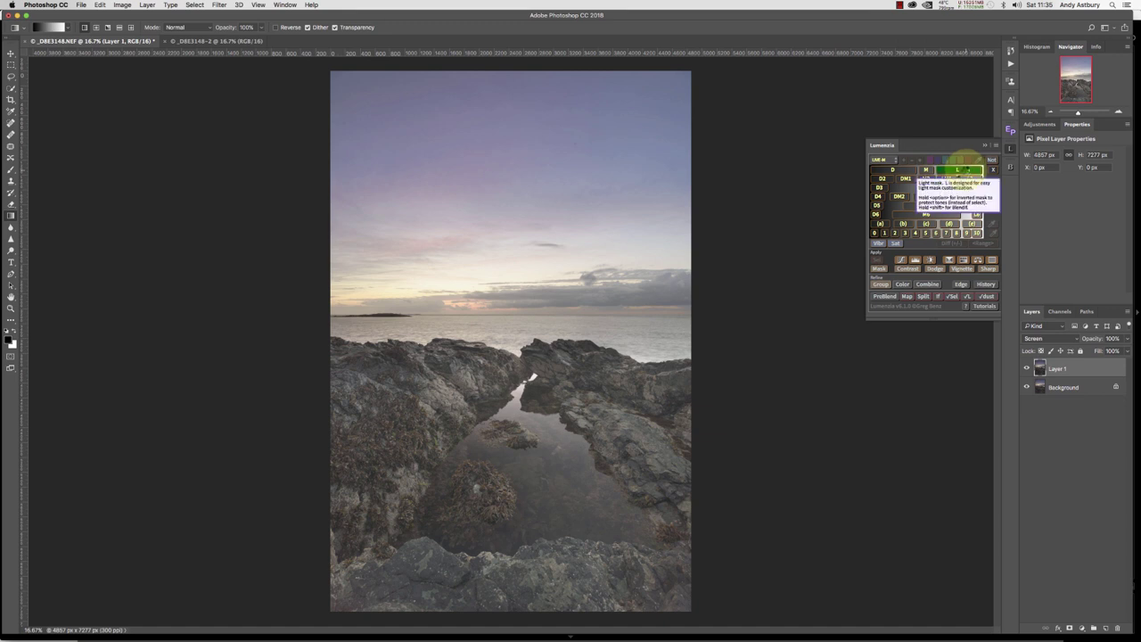
{"action": "left_click", "coordinate": [965, 170]}
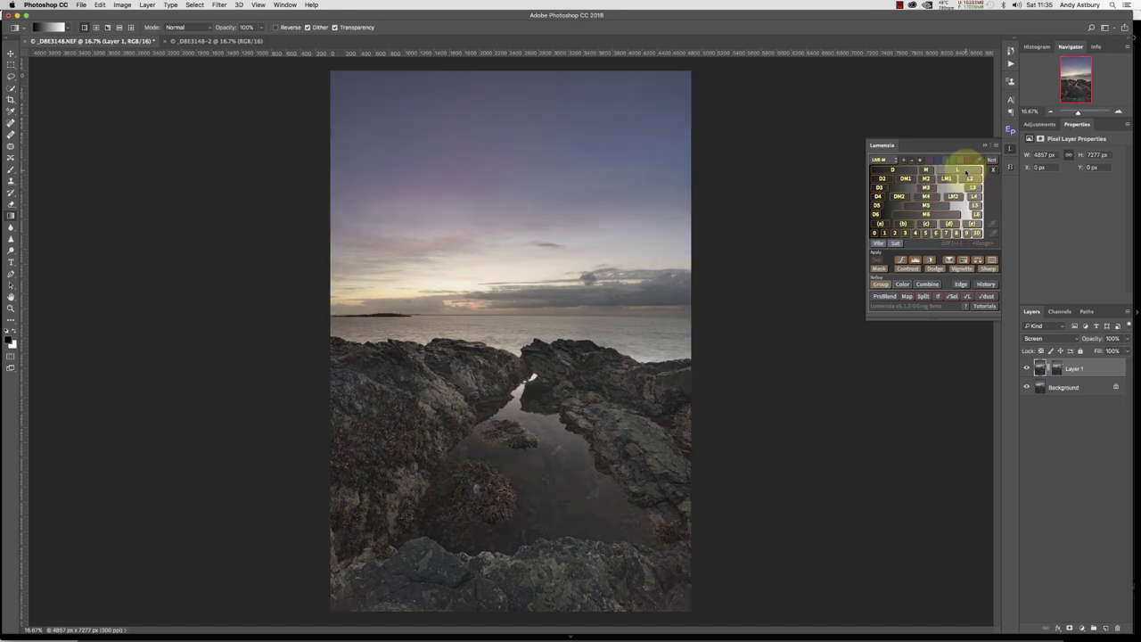
- Toggle Layer 1 off and on to compare, then select its mask
{"action": "left_click", "coordinate": [1027, 369]}
{"action": "left_click", "coordinate": [1026, 369]}
{"action": "left_click", "coordinate": [1027, 369]}
{"action": "left_click", "coordinate": [1026, 370]}
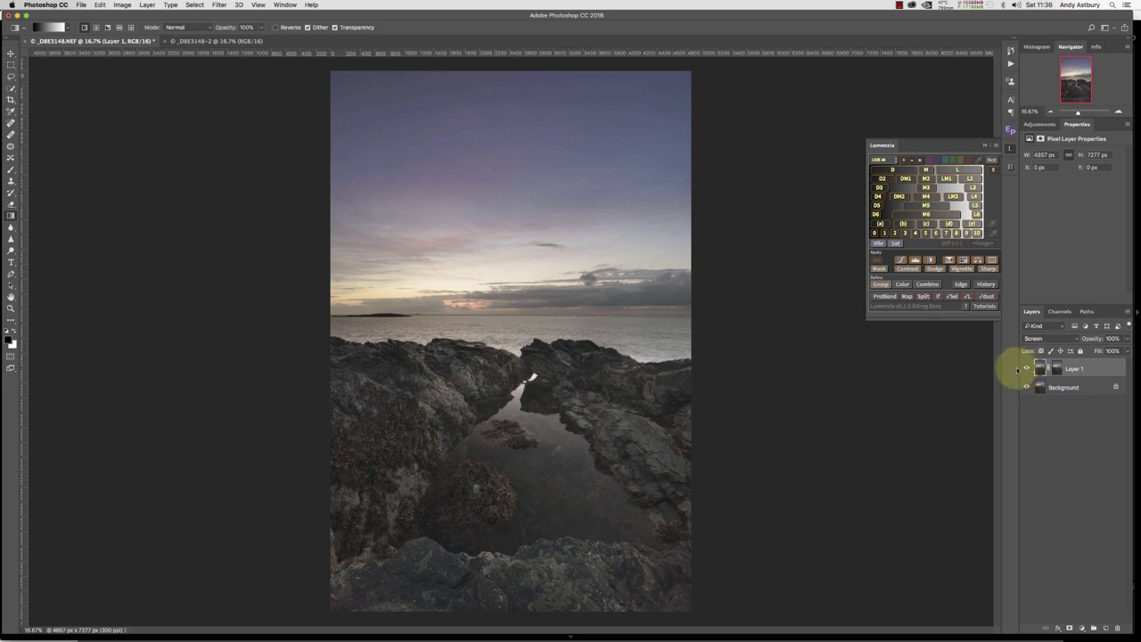
{"action": "left_click", "coordinate": [1057, 369]}
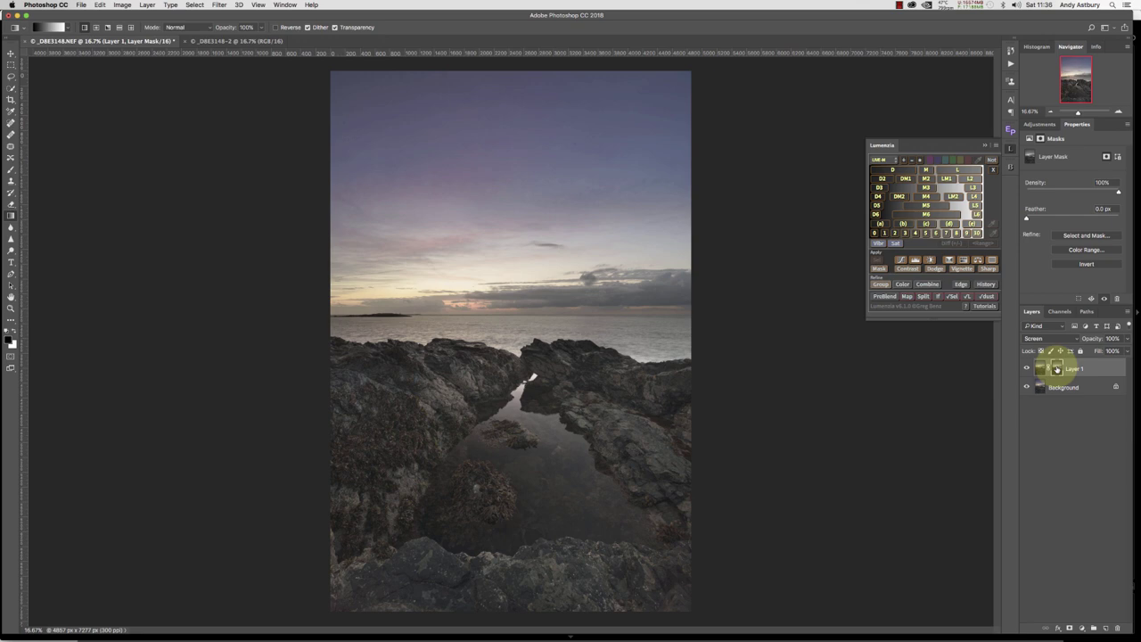
- View Layer 1's mask alone, draw a gradient down from the horizon, then undo it
{"action": "left_click", "coordinate": [1057, 369], "text": "alt"}
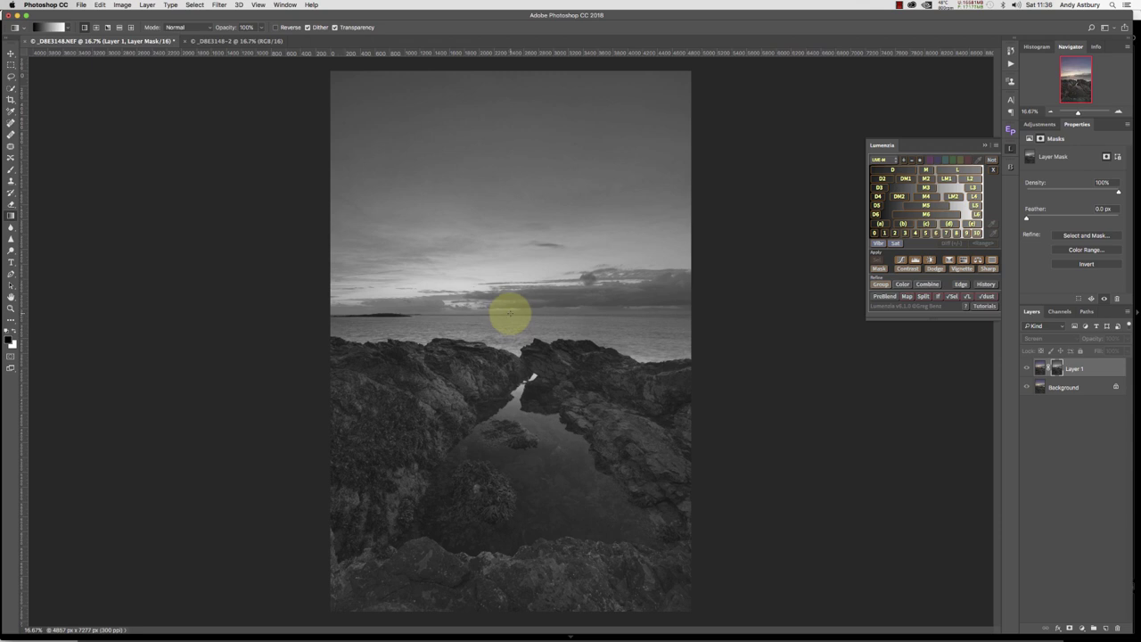
{"action": "left_click_drag", "start_coordinate": [510, 313], "coordinate": [510, 340]}
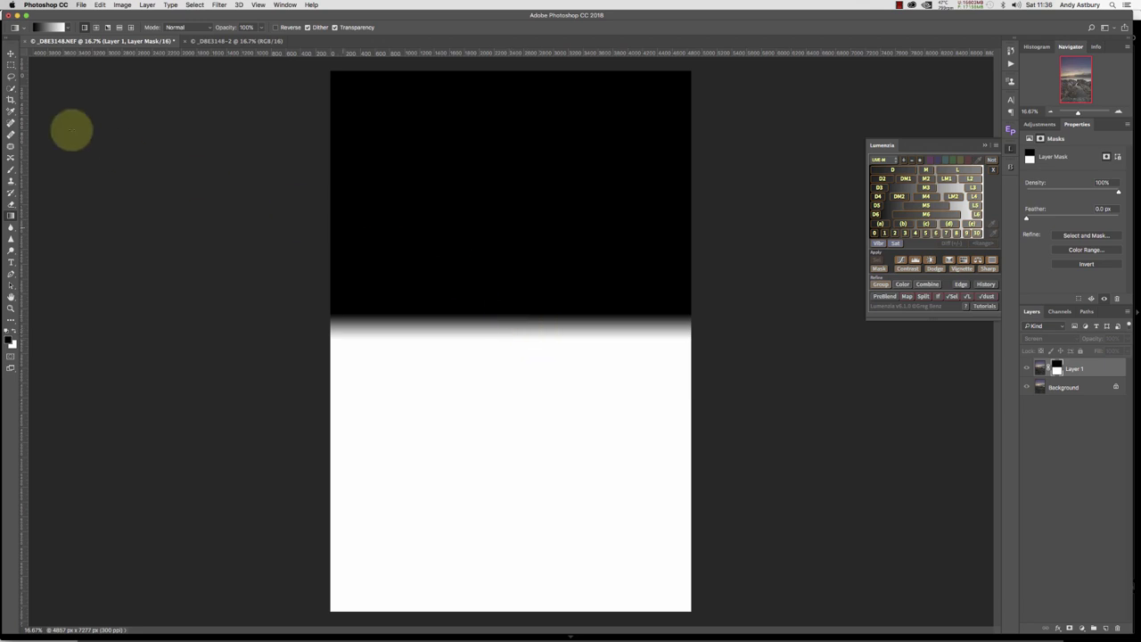
{"action": "left_click", "coordinate": [100, 6]}
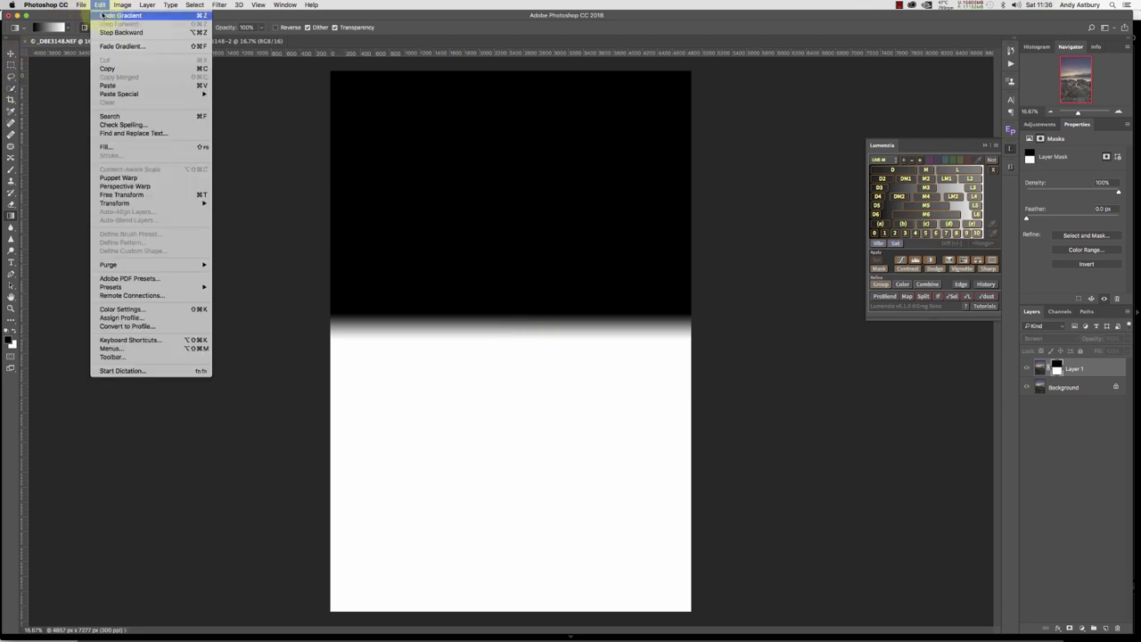
{"action": "left_click", "coordinate": [116, 15]}
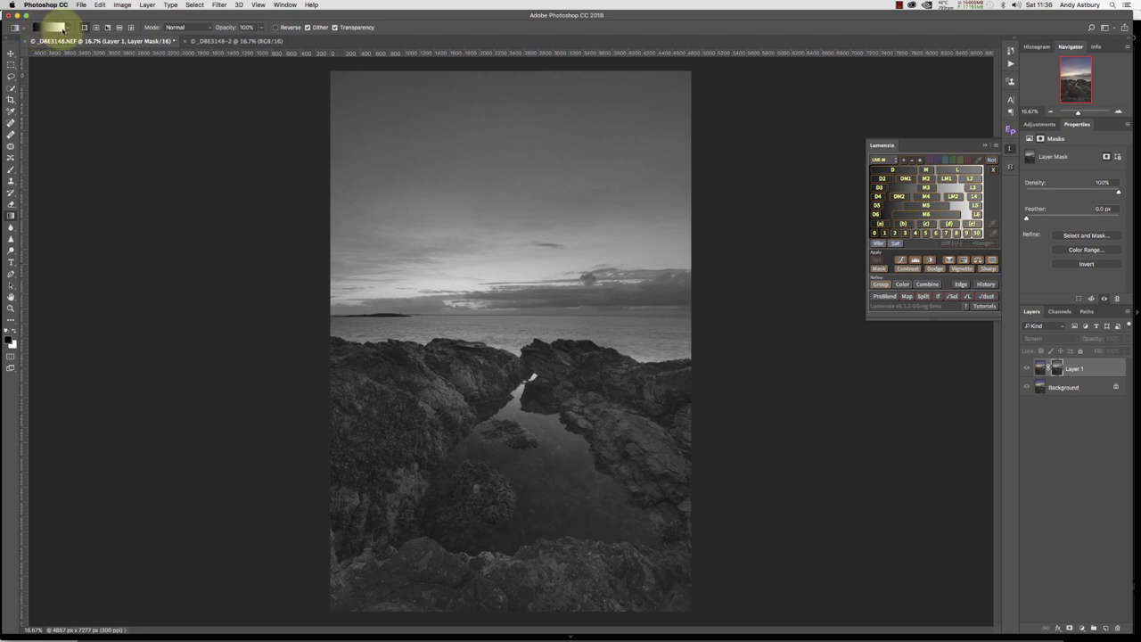
- With a different gradient preset, fade the sky out of the mask and return to the colour view
{"action": "left_click", "coordinate": [68, 28]}
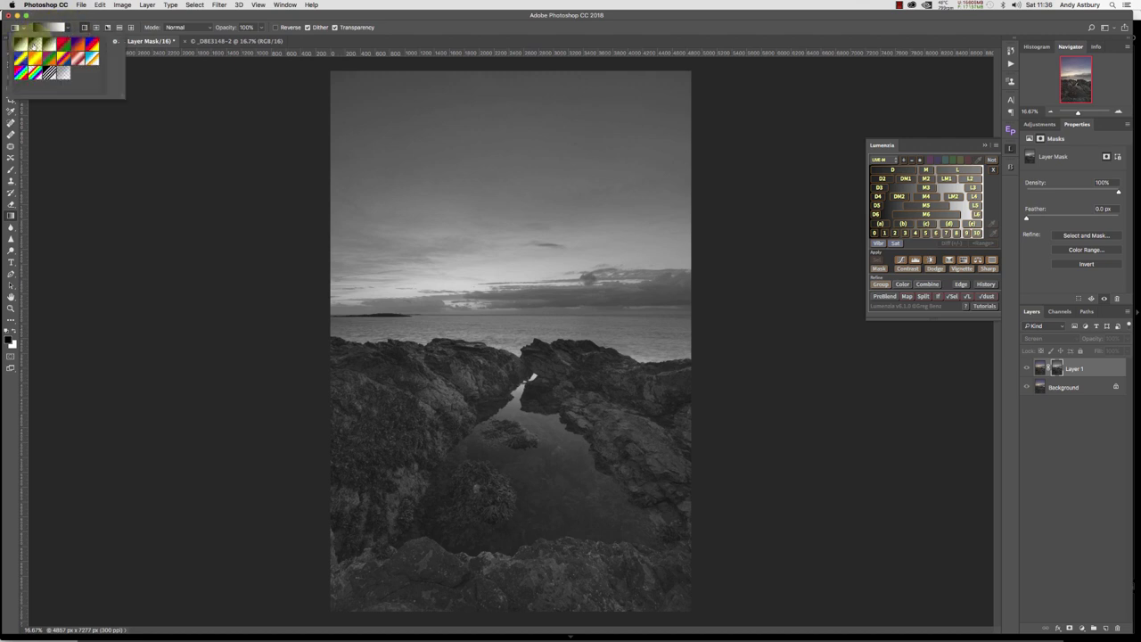
{"action": "left_click", "coordinate": [36, 43]}
{"action": "left_click", "coordinate": [412, 28]}
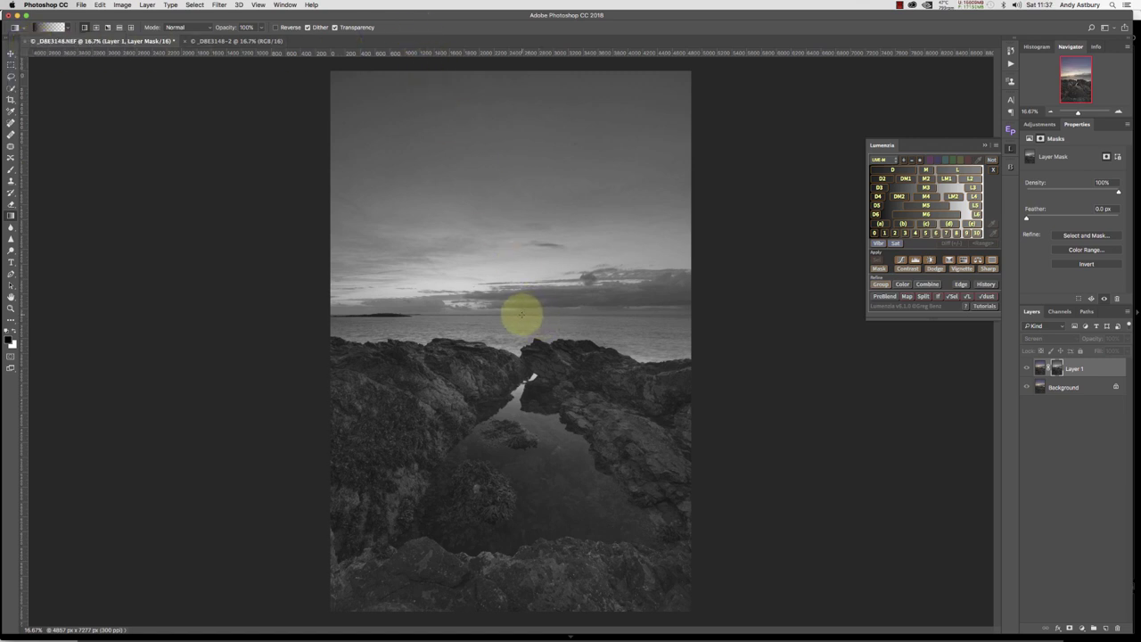
{"action": "left_click_drag", "start_coordinate": [521, 314], "coordinate": [522, 340]}
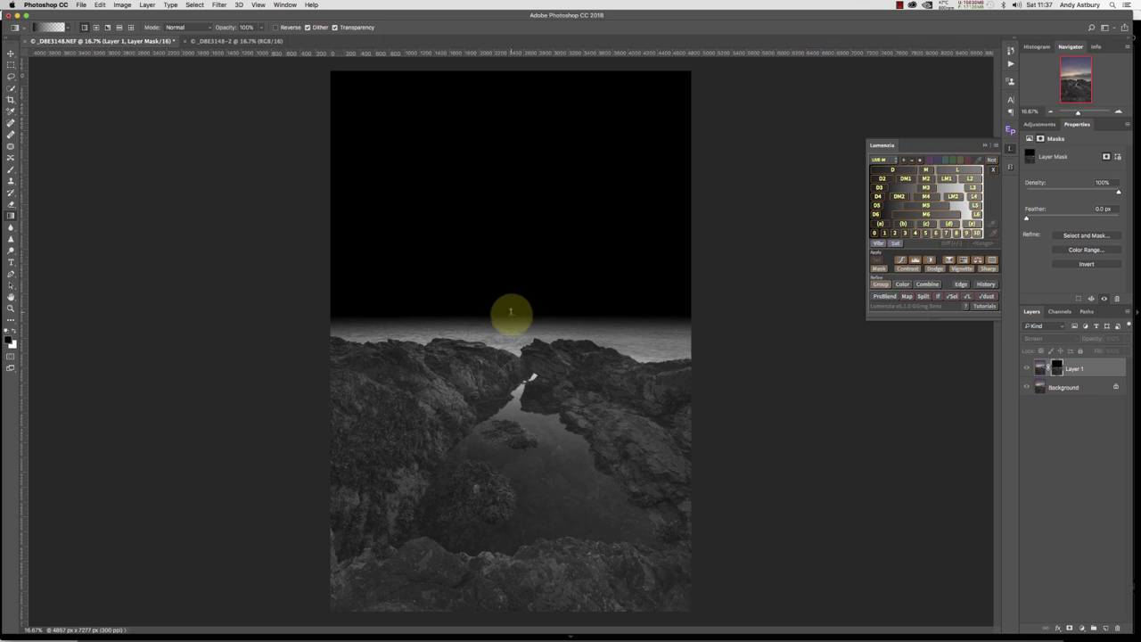
{"action": "left_click_drag", "start_coordinate": [510, 313], "coordinate": [513, 349]}
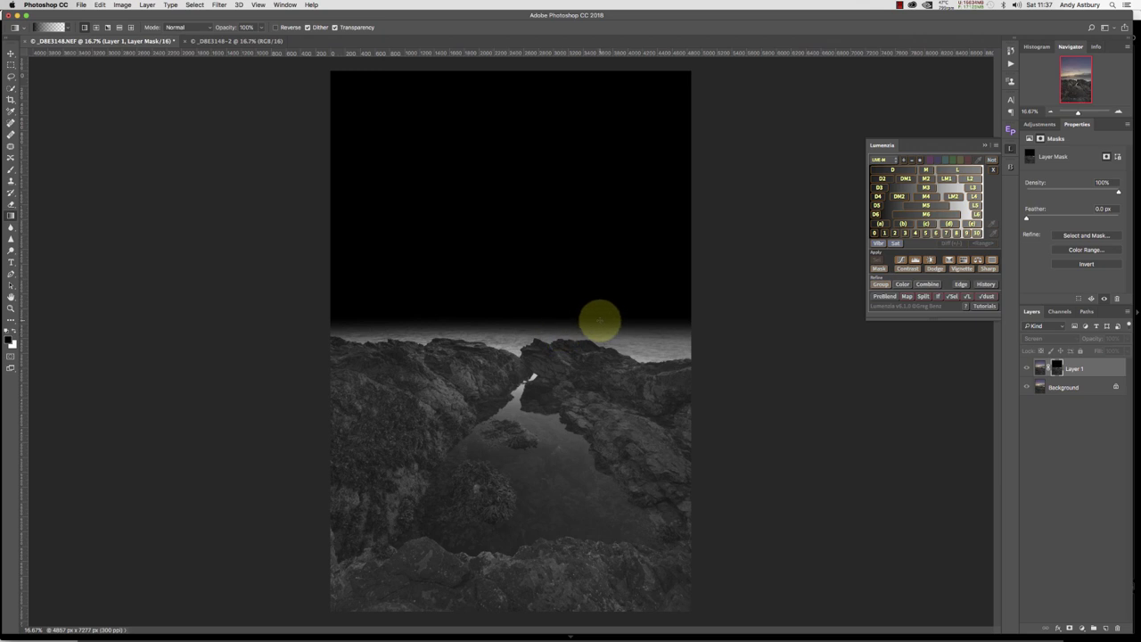
{"action": "key", "text": "super+2"}
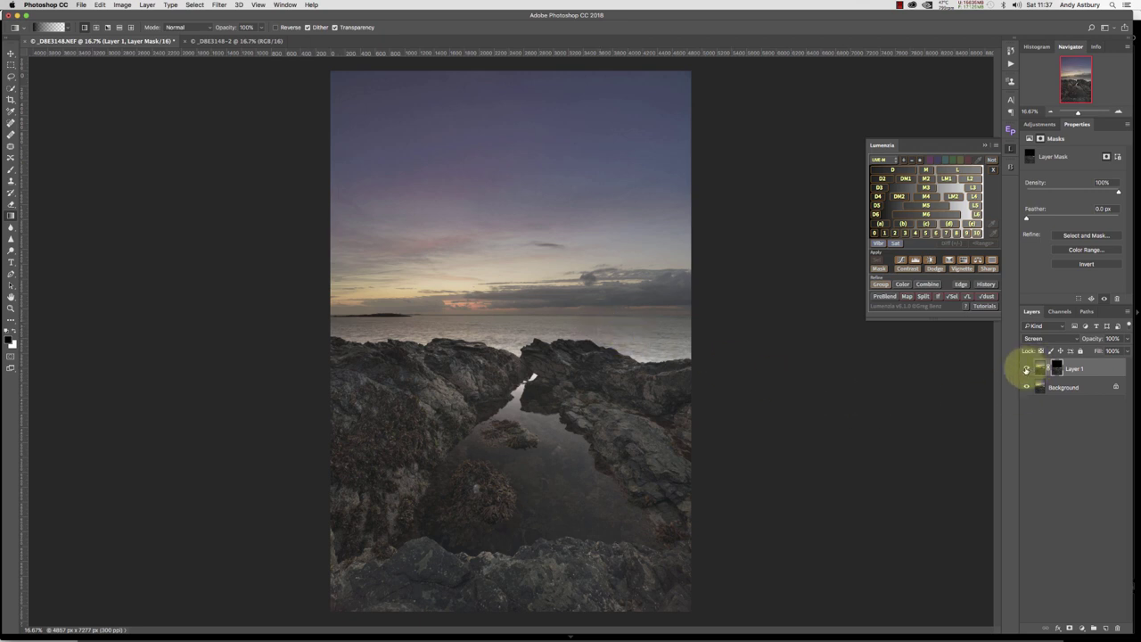
- Toggle the Screen brightening layer off and on, then close the Lumenzia panel
{"action": "left_click", "coordinate": [1026, 369]}
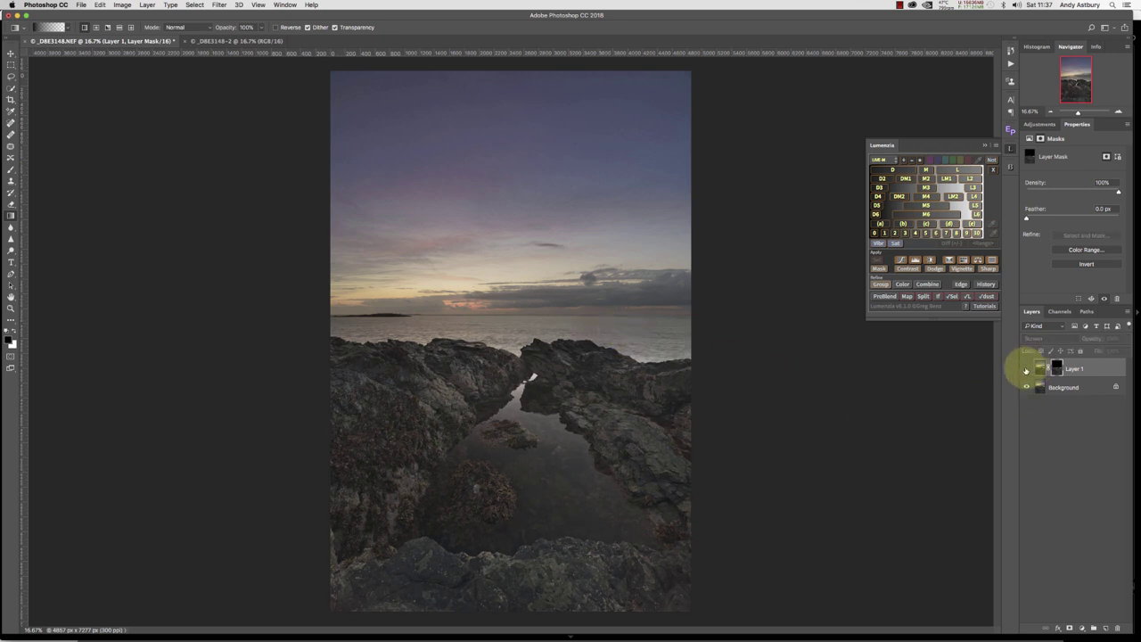
{"action": "left_click", "coordinate": [1027, 369]}
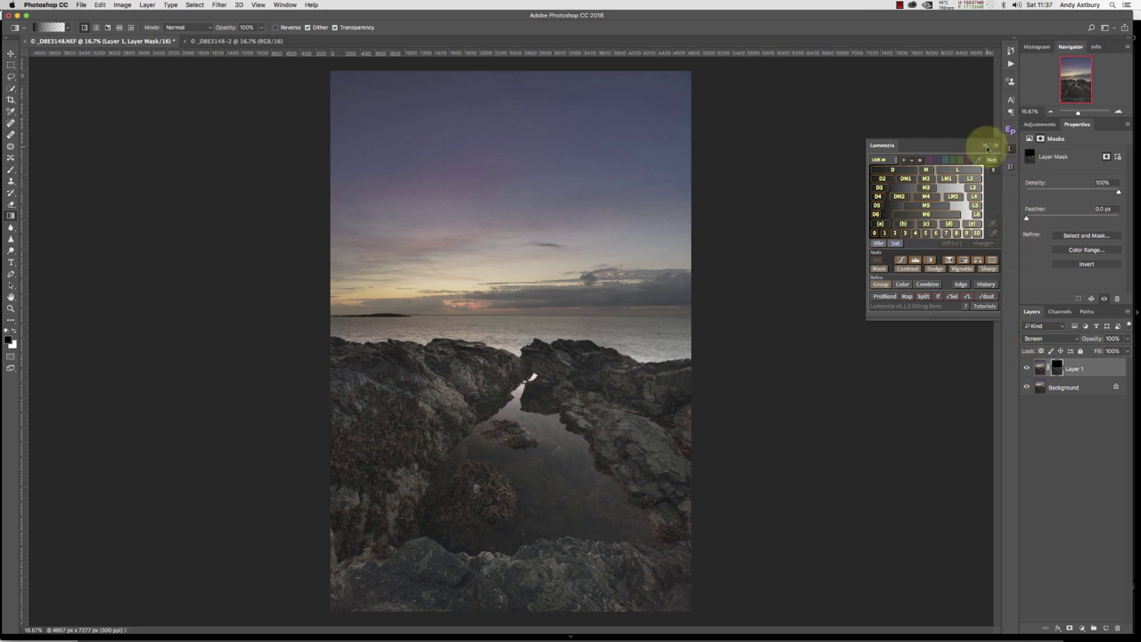
{"action": "left_click", "coordinate": [985, 149]}
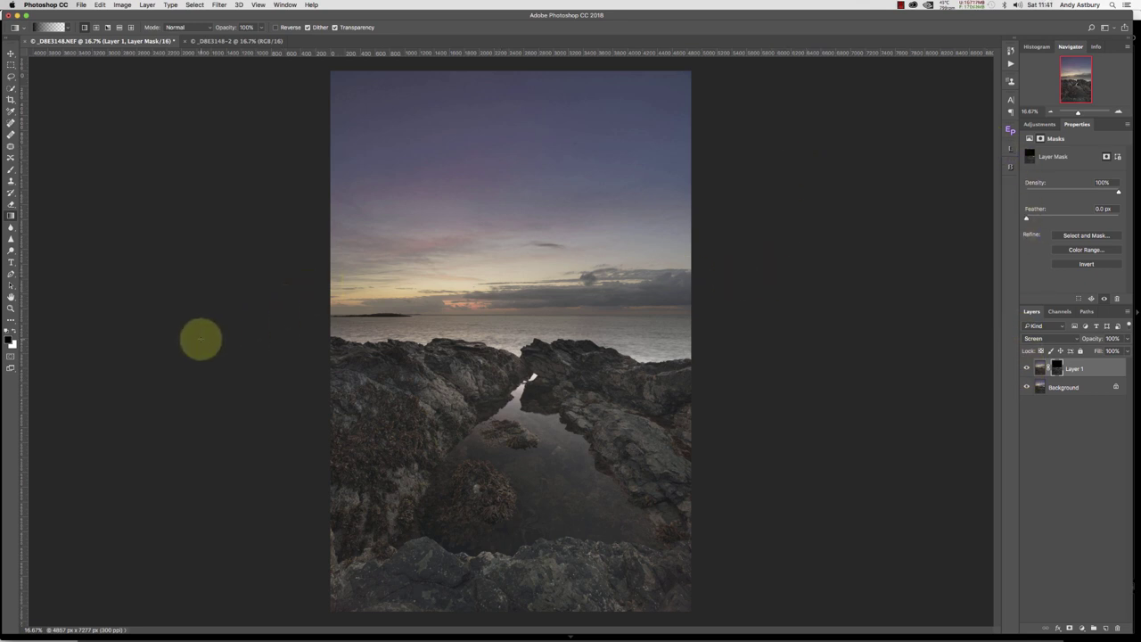
- Inspect the rock arch, pool and seaweed at 100%, then return to Lightroom Classic
{"action": "double_click", "coordinate": [10, 308]}
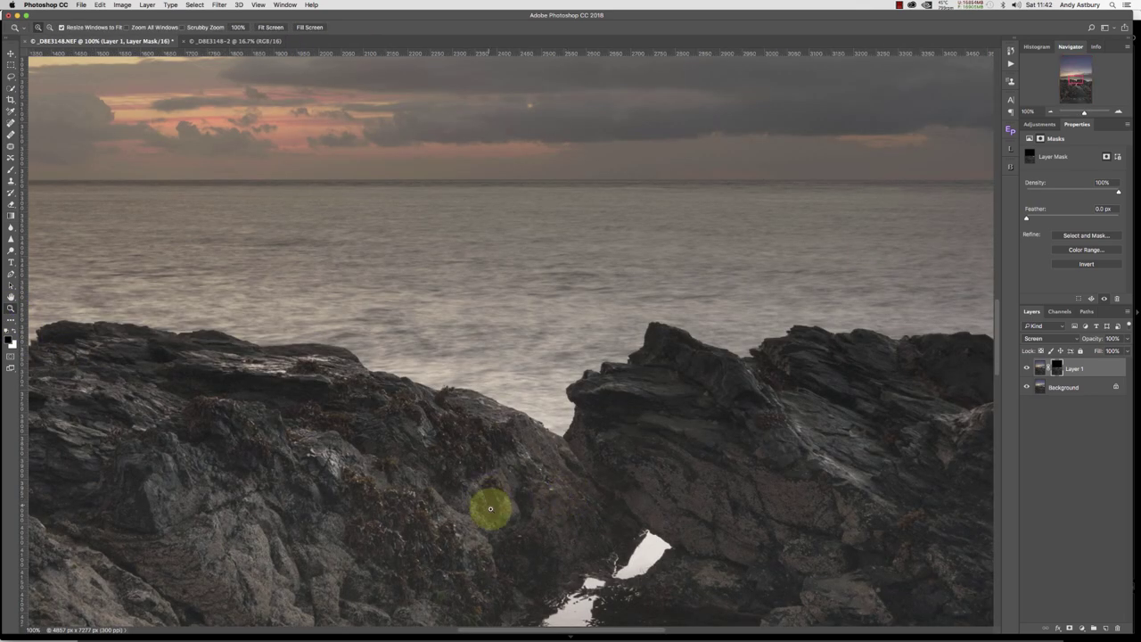
{"action": "left_click_drag", "start_coordinate": [489, 515], "coordinate": [357, 263]}
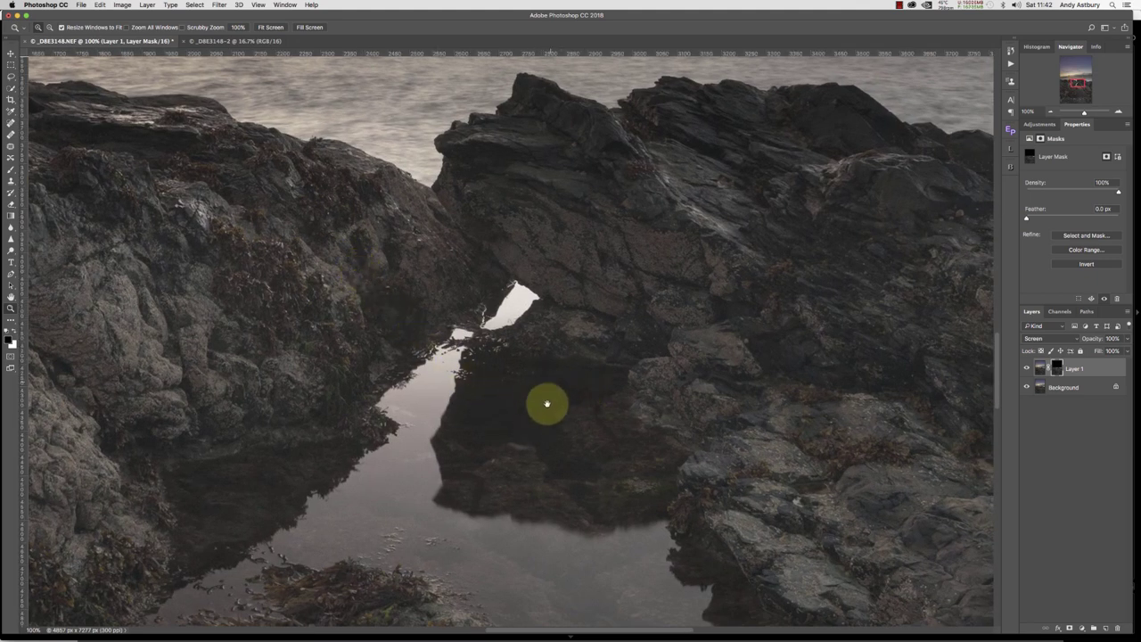
{"action": "left_click_drag", "start_coordinate": [553, 415], "coordinate": [441, 259]}
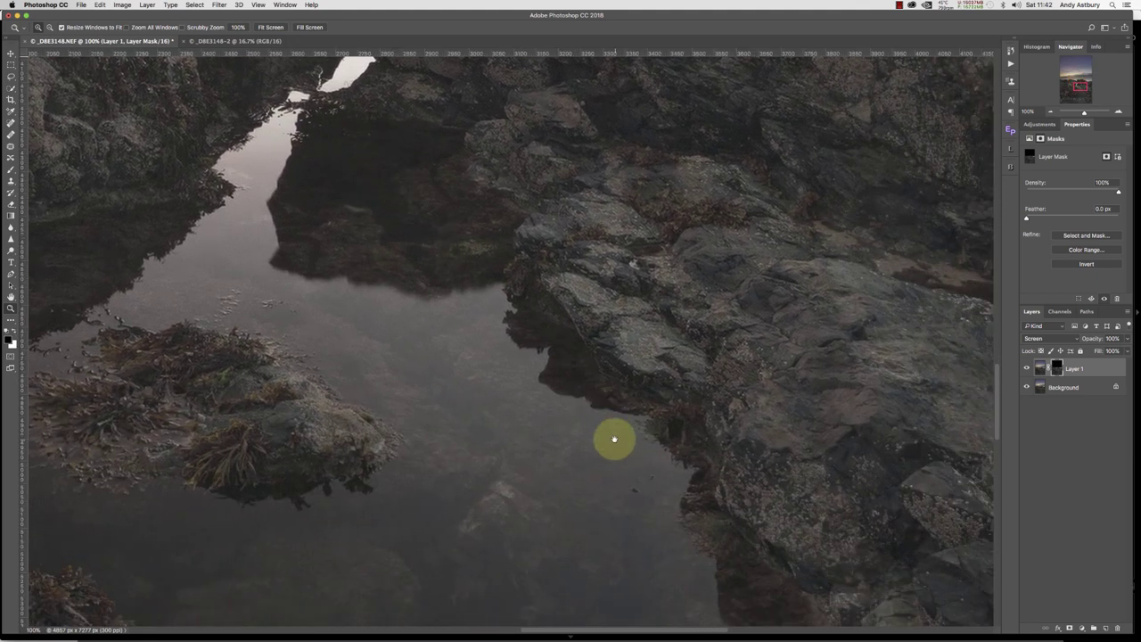
{"action": "left_click_drag", "start_coordinate": [614, 439], "coordinate": [687, 400]}
{"action": "left_click_drag", "start_coordinate": [810, 263], "coordinate": [561, 369]}
{"action": "left_click_drag", "start_coordinate": [420, 435], "coordinate": [634, 395]}
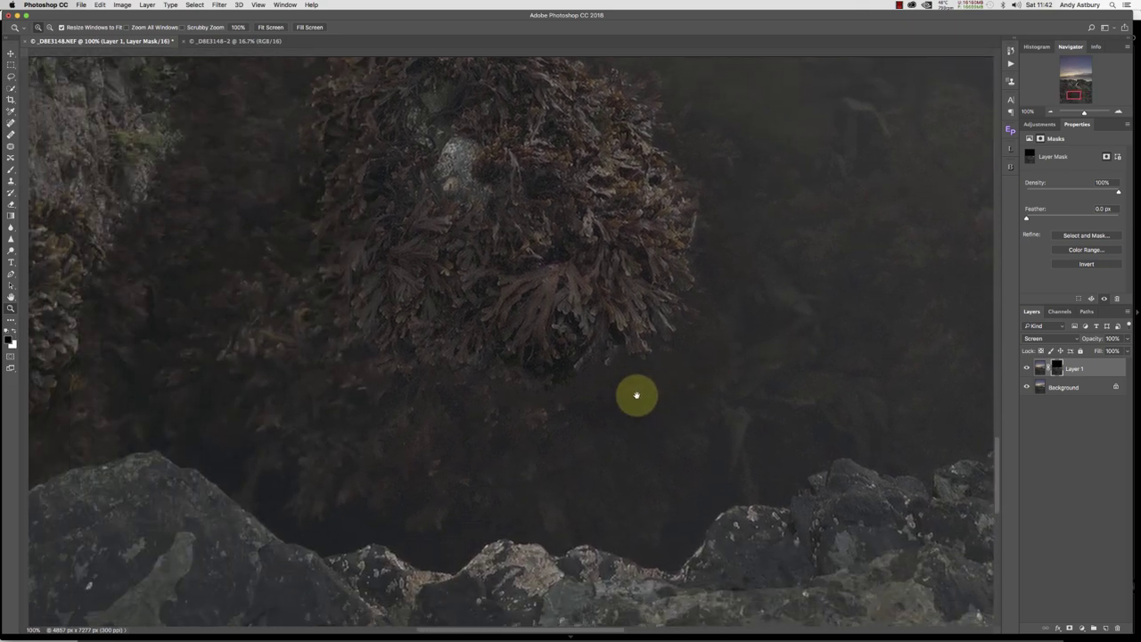
{"action": "left_click_drag", "start_coordinate": [224, 301], "coordinate": [517, 390]}
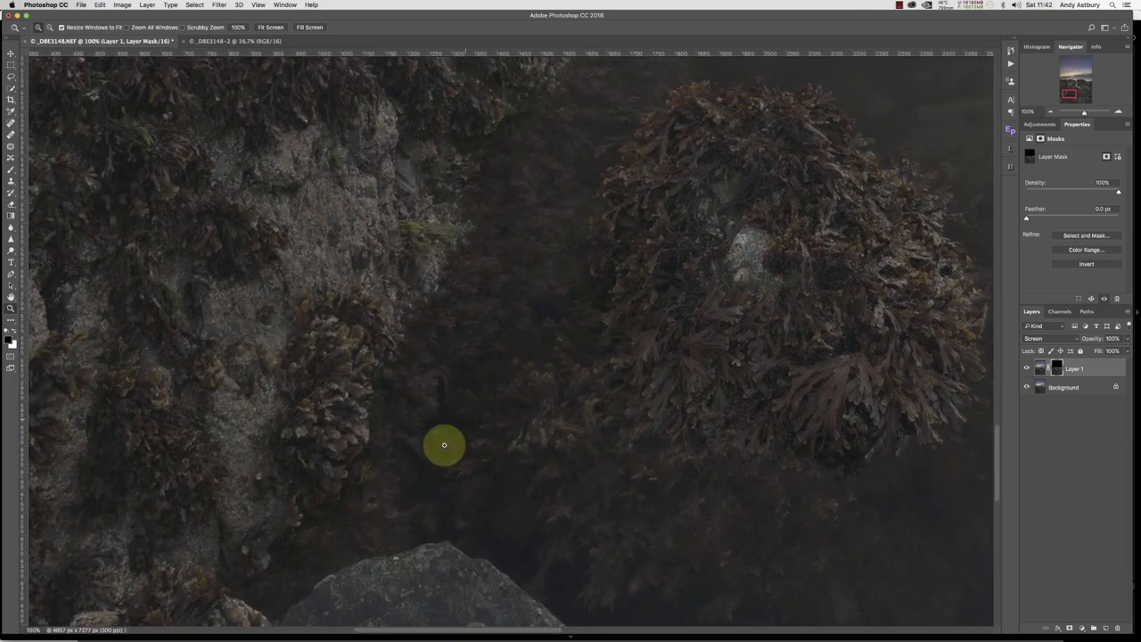
{"action": "left_click", "coordinate": [393, 628]}
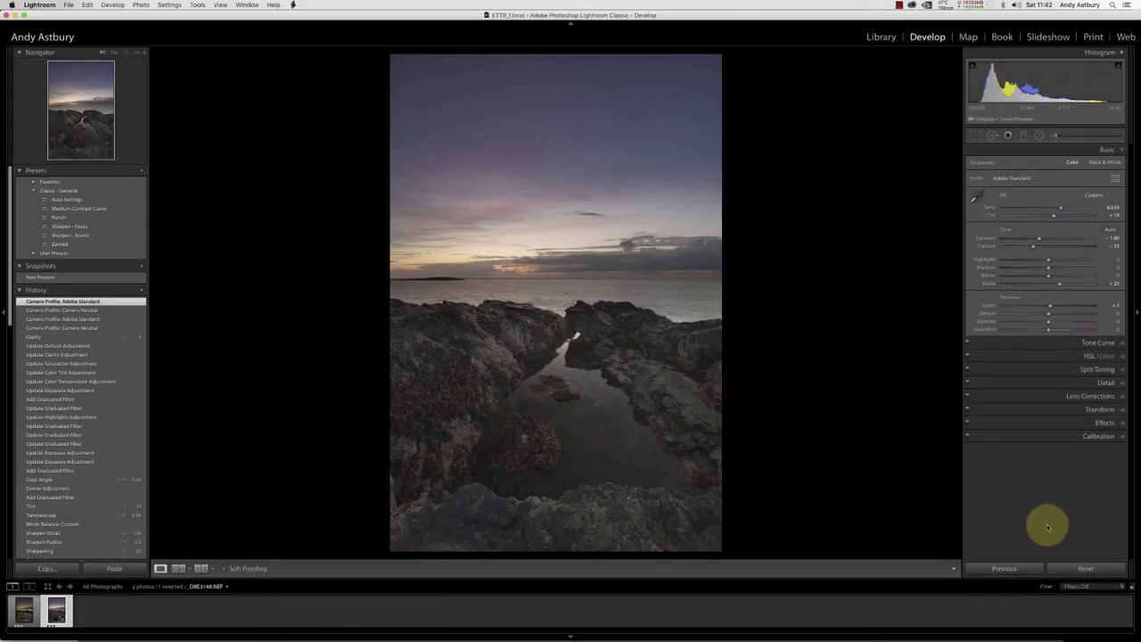
- Reset the raw seascape to defaults, with the Adobe Color profile and all Basic tone sliders at zero
{"action": "left_click", "coordinate": [1085, 568]}
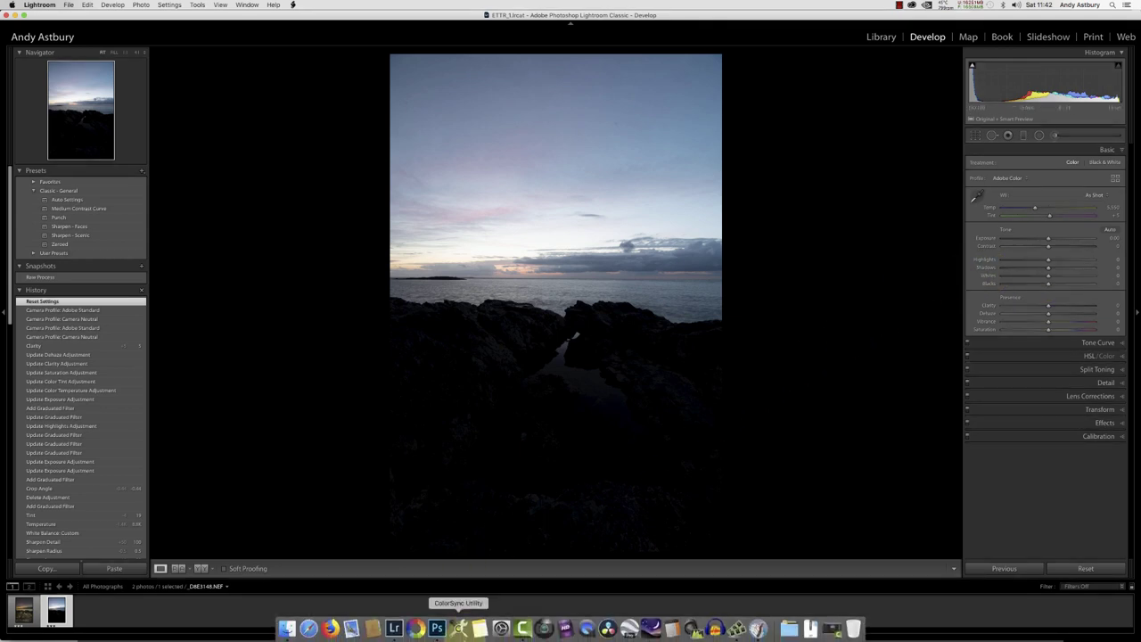
- Back in Photoshop, fit the whole seascape on screen and bring up the Lumenzia luminosity-mask panel
{"action": "left_click", "coordinate": [437, 627]}
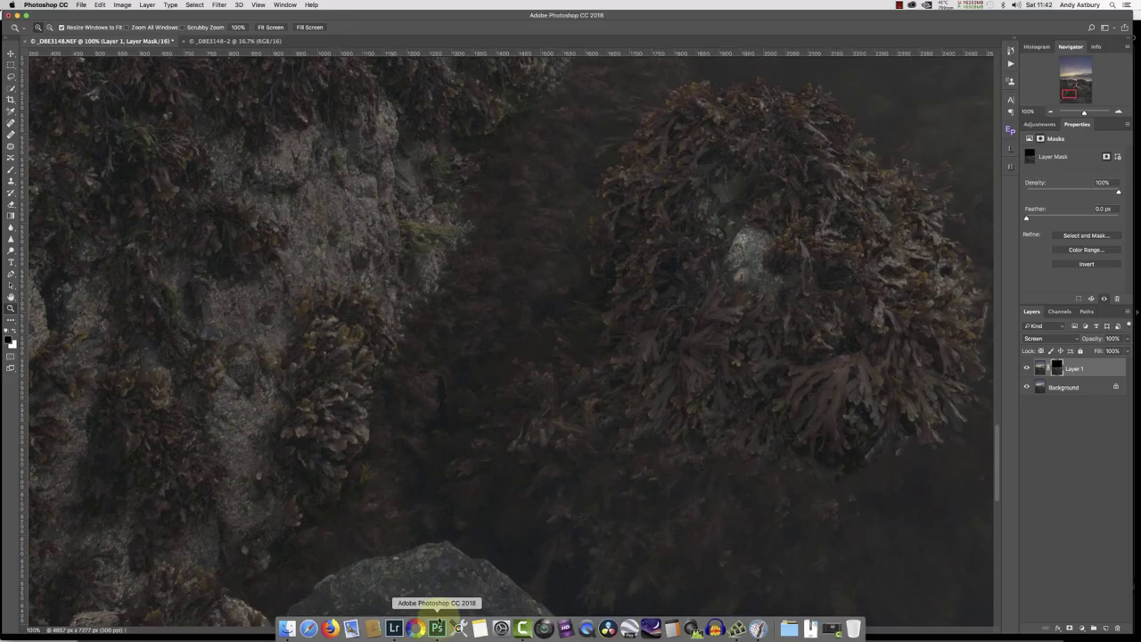
{"action": "left_click", "coordinate": [586, 412]}
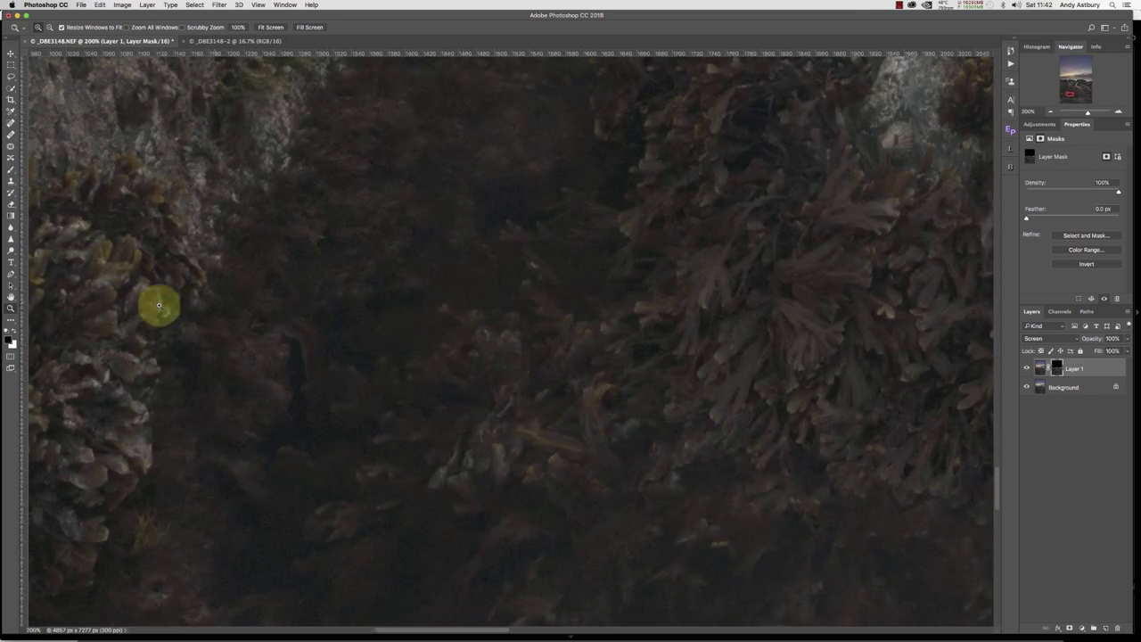
{"action": "double_click", "coordinate": [11, 297]}
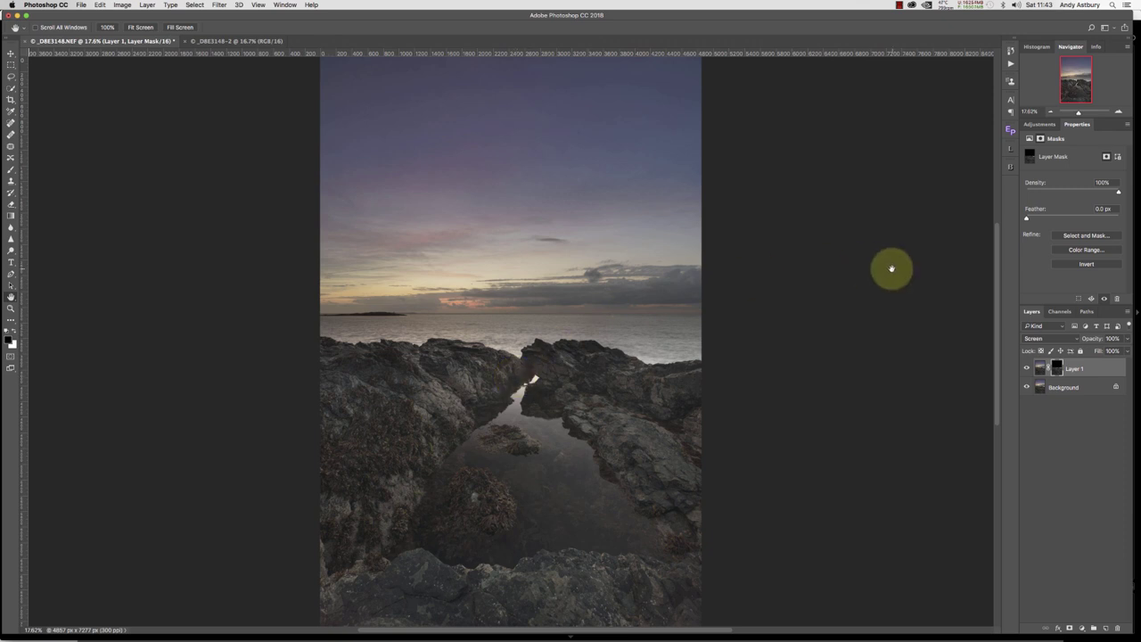
{"action": "left_click", "coordinate": [1010, 149]}
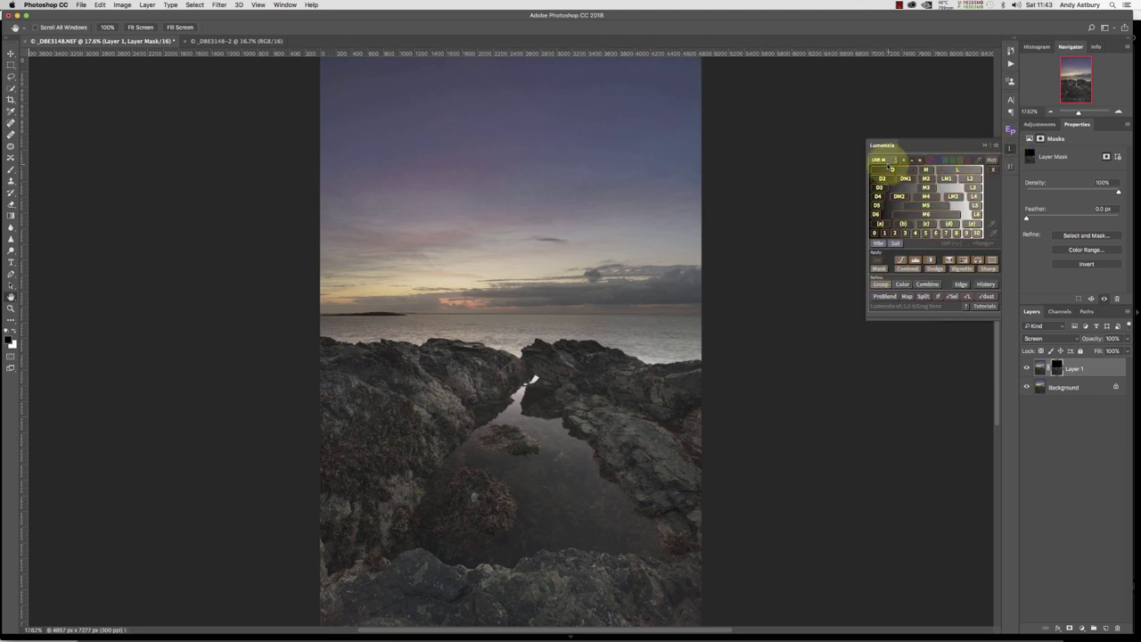
- Add an HSL Hue/Saturation layer with Saturation +25 and Hue -3
{"action": "left_click", "coordinate": [964, 260]}
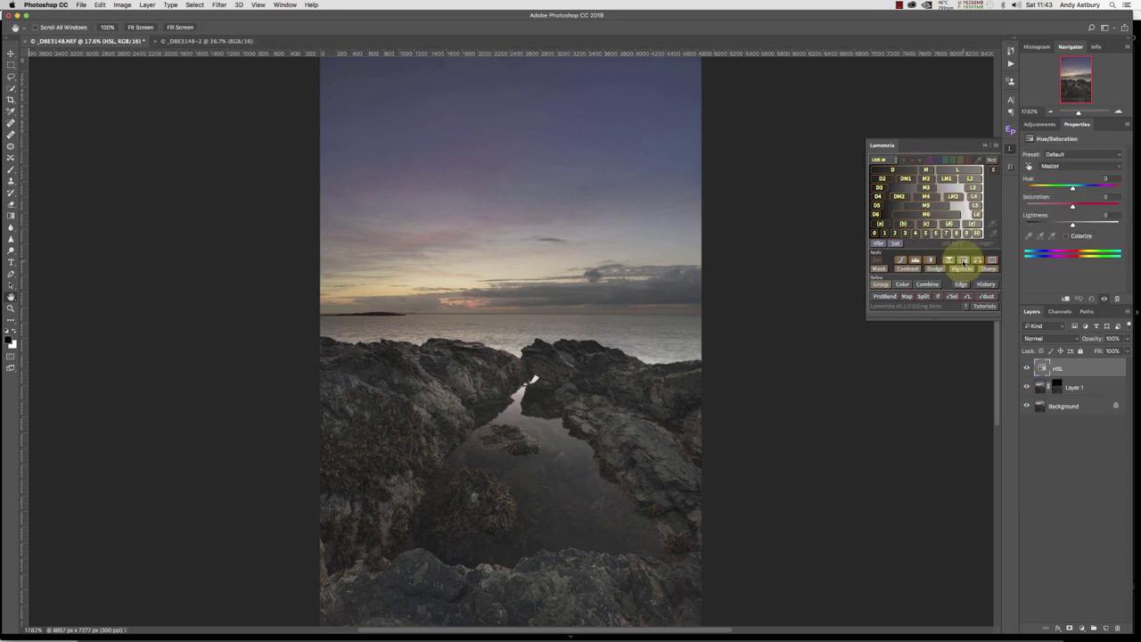
{"action": "mouse_move", "coordinate": [1072, 207]}
{"action": "left_mouse_down"}
{"action": "mouse_move", "coordinate": [1096, 208]}
{"action": "mouse_move", "coordinate": [1069, 226]}
{"action": "left_mouse_up"}
{"action": "left_click", "coordinate": [1073, 226]}
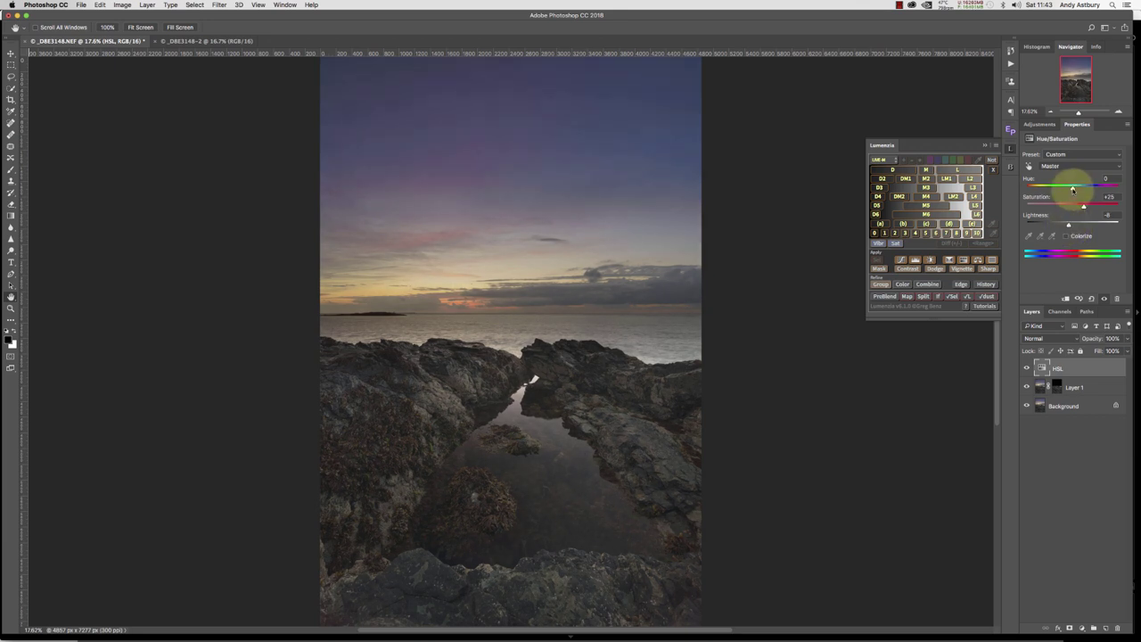
{"action": "left_click_drag", "start_coordinate": [1073, 190], "coordinate": [1071, 190]}
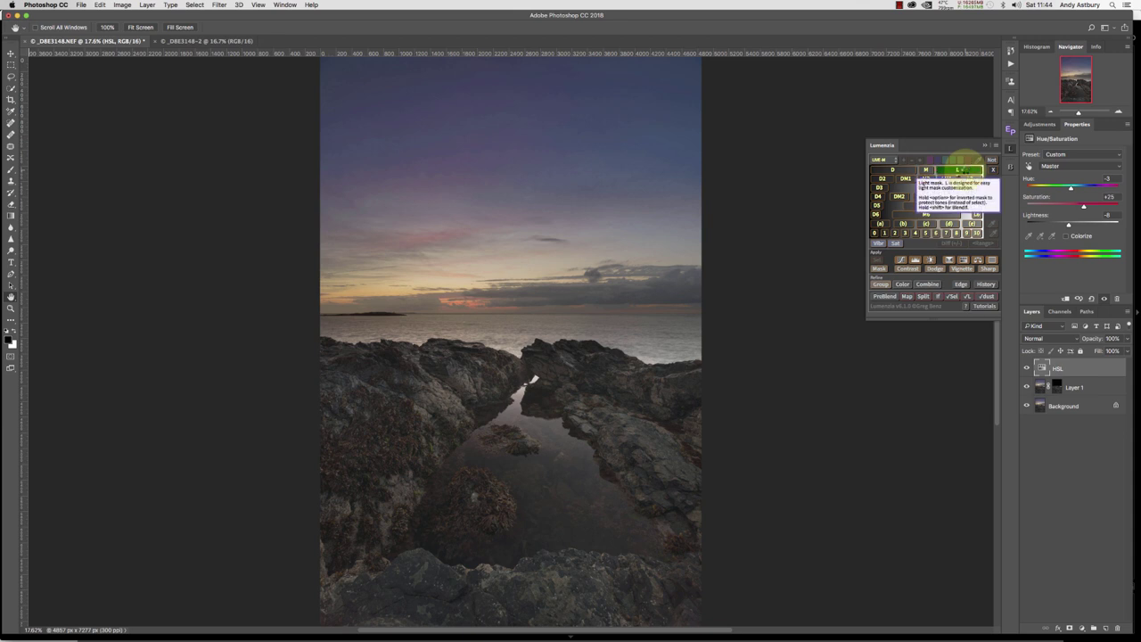
- Add a Lumenzia light luminosity mask to the HSL layer and preview the mask alone
{"action": "left_click", "coordinate": [965, 168]}
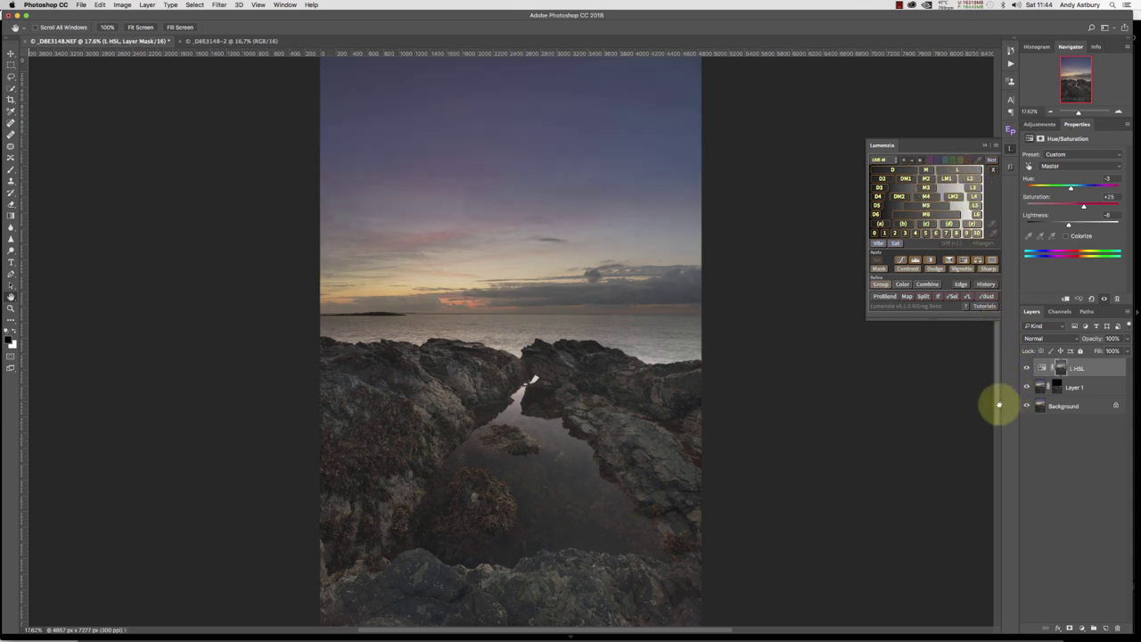
{"action": "left_click", "coordinate": [1061, 368], "text": "alt"}
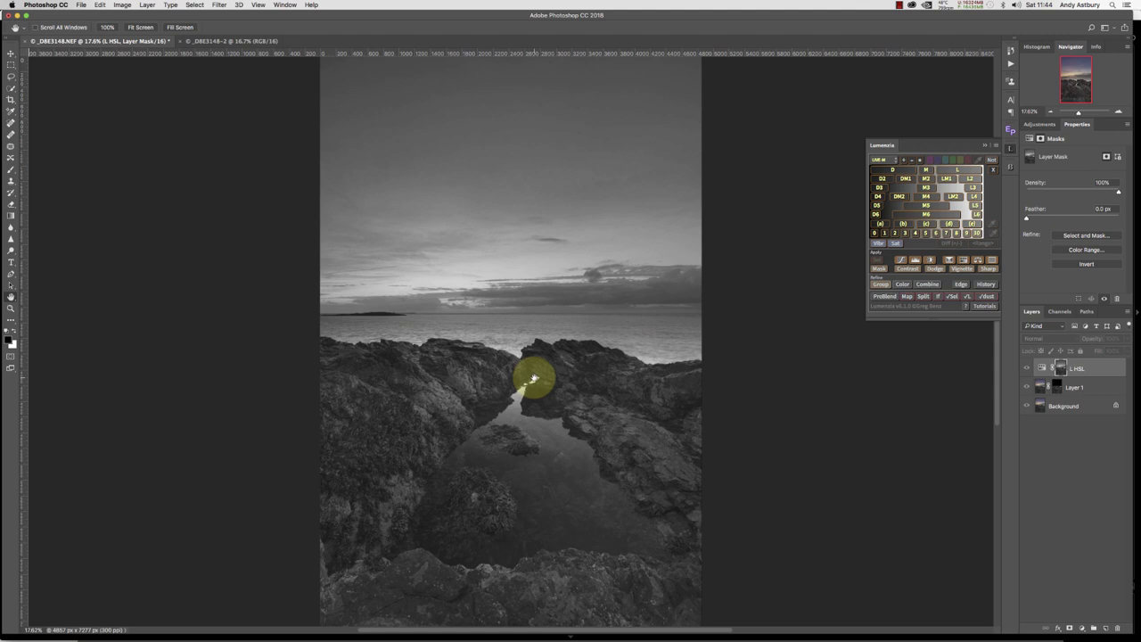
{"action": "key", "text": "super+2"}
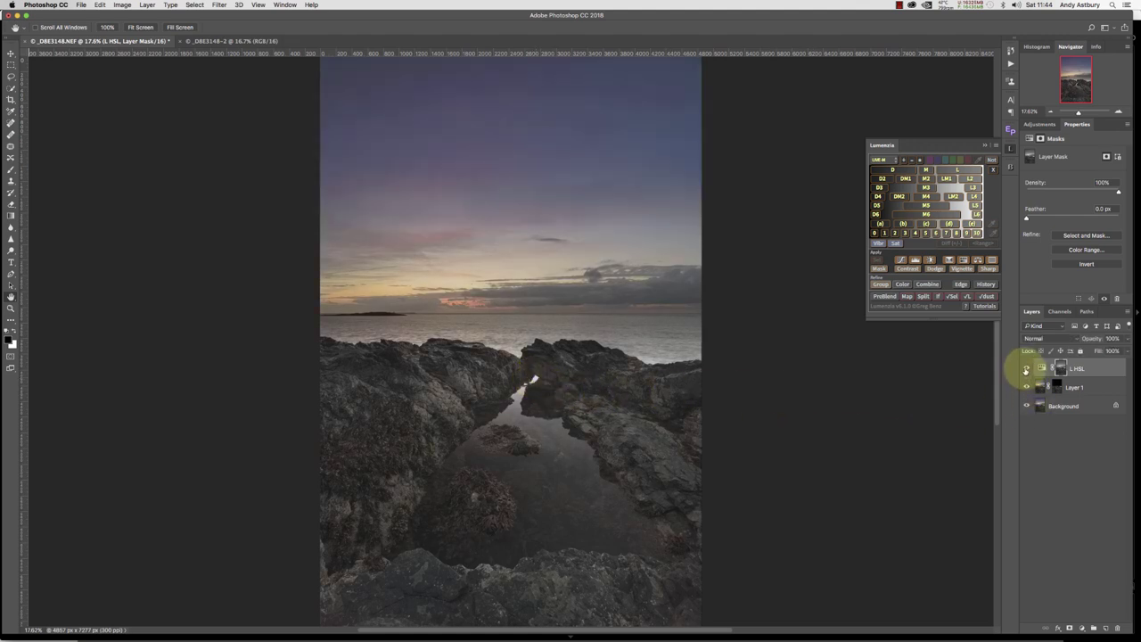
- Toggle the L HSL layer's visibility to compare before and after, leaving it on
{"action": "left_click", "coordinate": [1026, 369]}
{"action": "left_click", "coordinate": [1026, 369]}
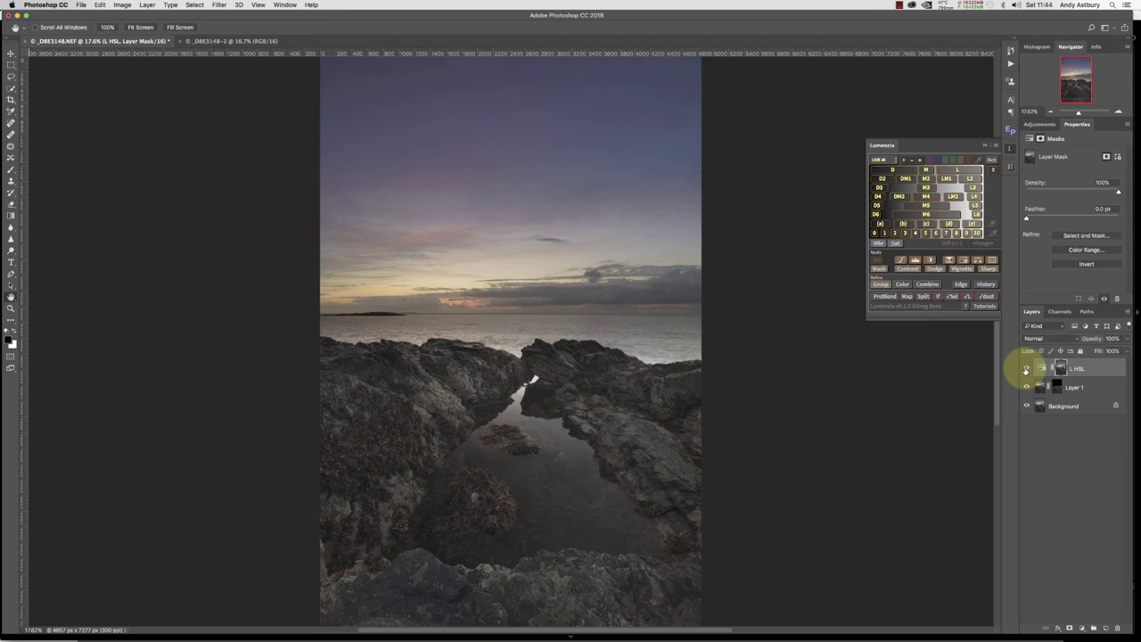
{"action": "left_click", "coordinate": [1025, 369]}
{"action": "left_click", "coordinate": [1025, 369]}
{"action": "left_click", "coordinate": [1025, 369]}
{"action": "left_click", "coordinate": [1025, 369]}
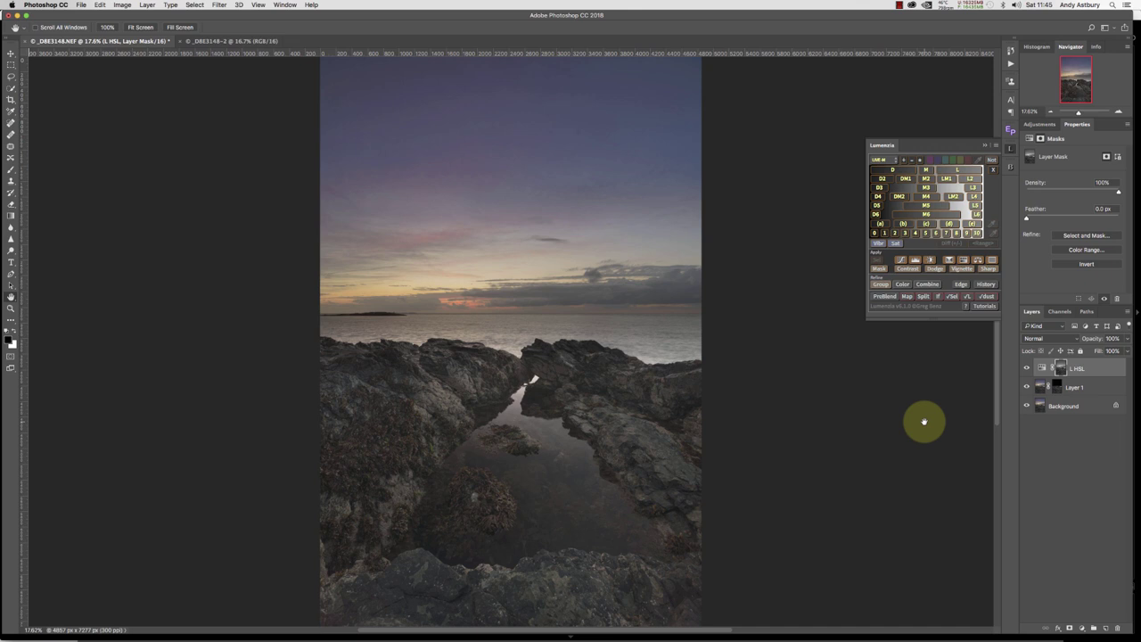
- Add a Lumenzia Vignette Curves layer with a single layer mask, darken its curve, and view the oval mask
{"action": "left_click", "coordinate": [963, 269]}
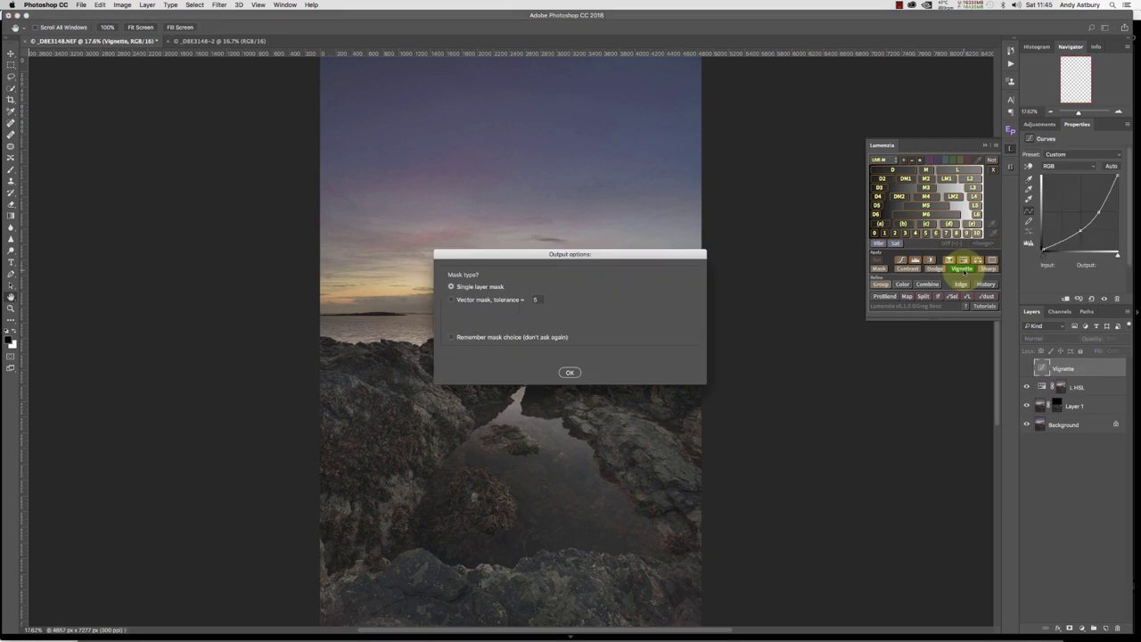
{"action": "left_click_drag", "start_coordinate": [1087, 266], "coordinate": [1081, 234]}
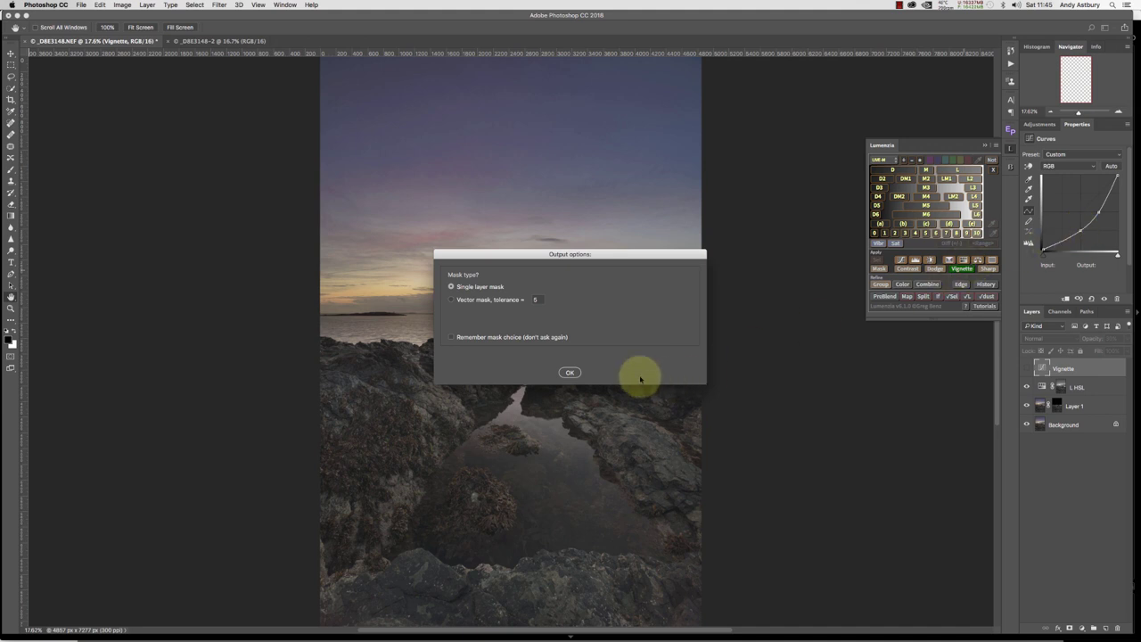
{"action": "left_click", "coordinate": [570, 372]}
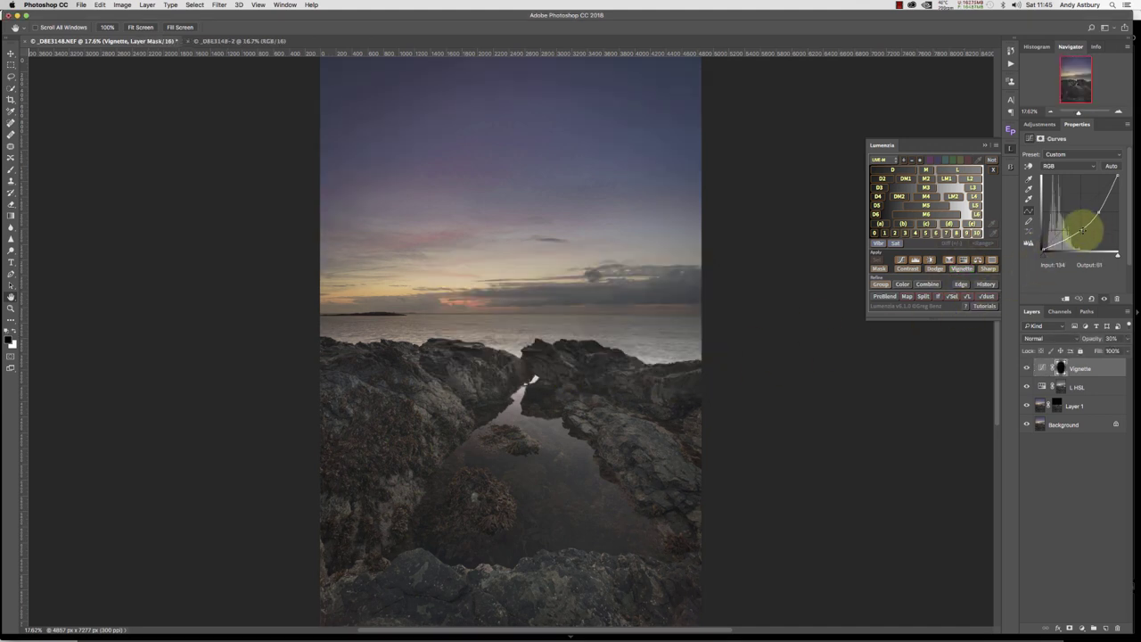
{"action": "mouse_move", "coordinate": [1081, 230]}
{"action": "left_mouse_down"}
{"action": "mouse_move", "coordinate": [1104, 214]}
{"action": "mouse_move", "coordinate": [1088, 232]}
{"action": "left_mouse_up"}
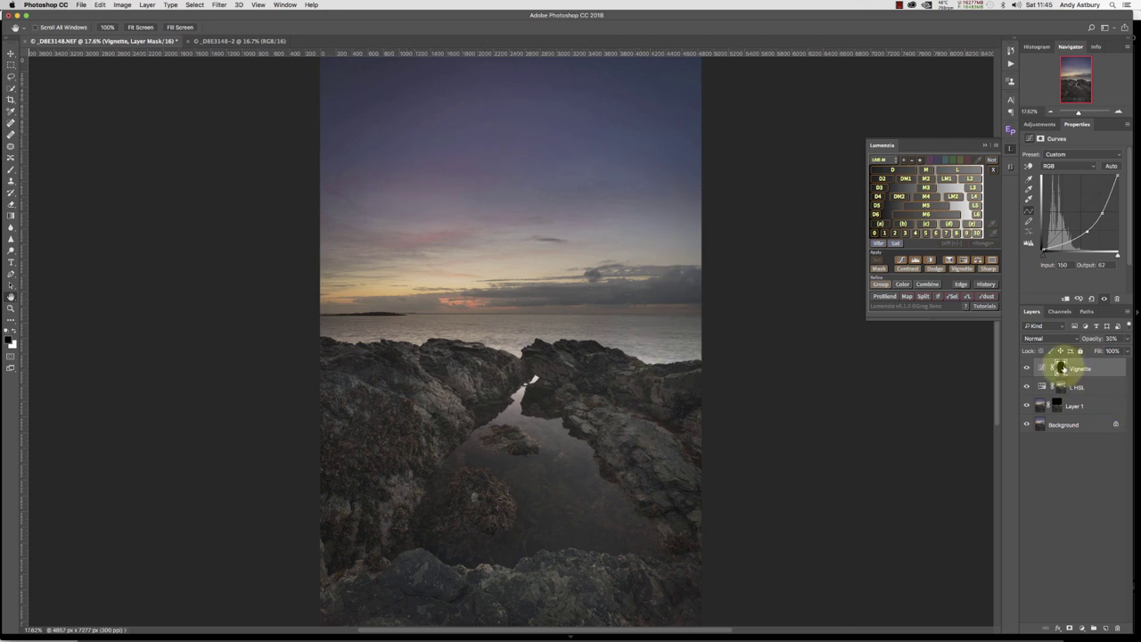
{"action": "left_click", "coordinate": [1062, 368], "text": "alt"}
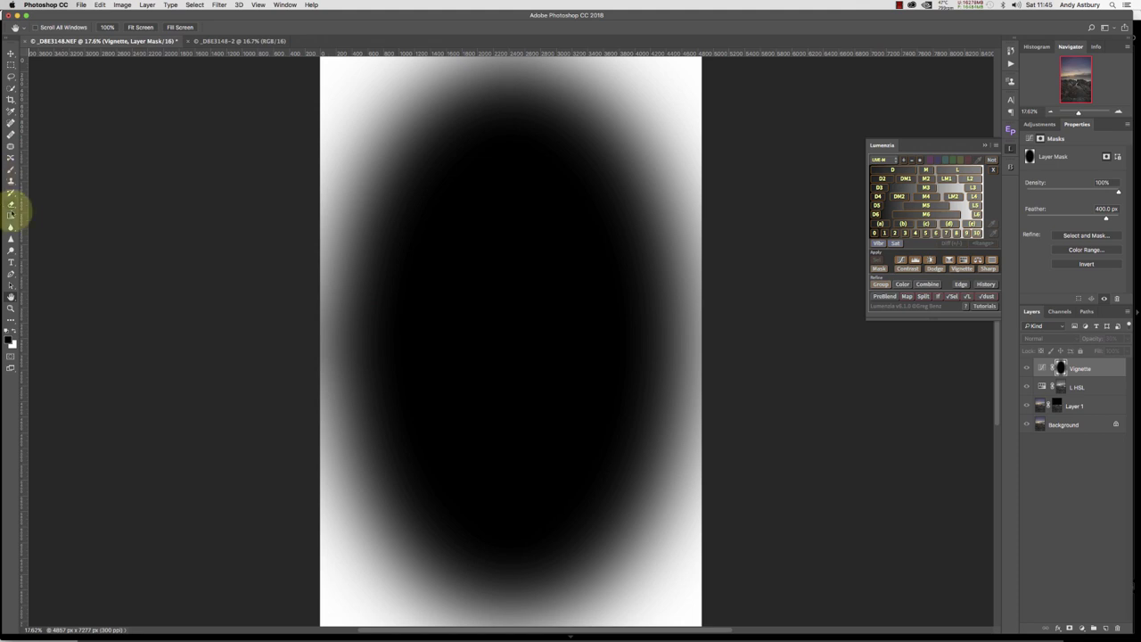
{"action": "left_click", "coordinate": [11, 216]}
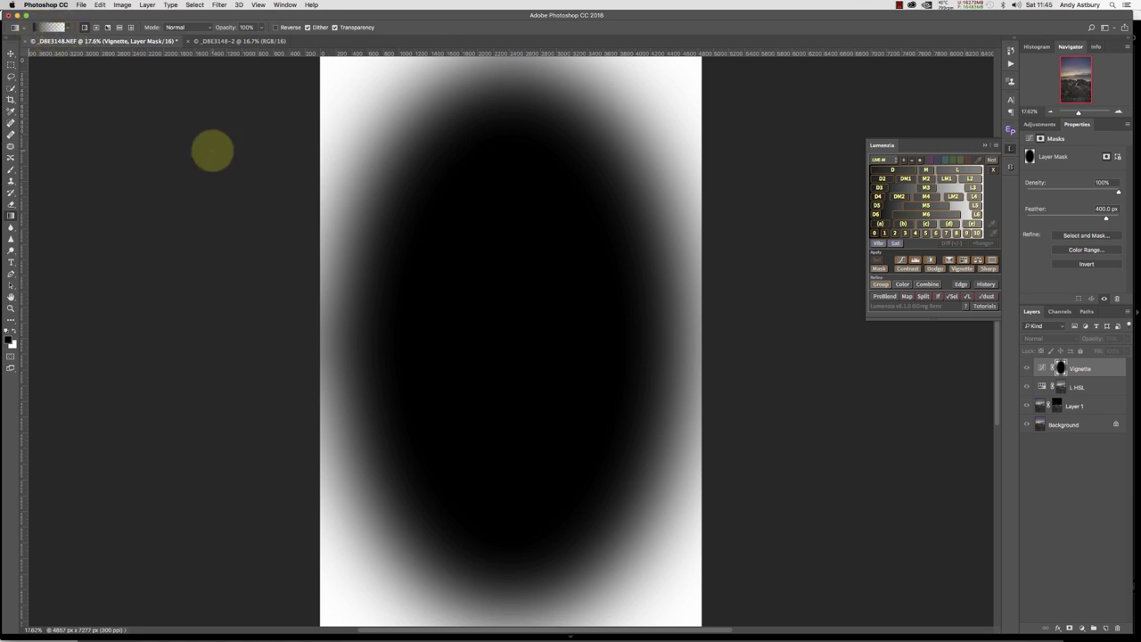
- Drag gradients from the top down to the horizon so the vignette mask leaves the sky untouched
{"action": "key", "text": "super+minus"}
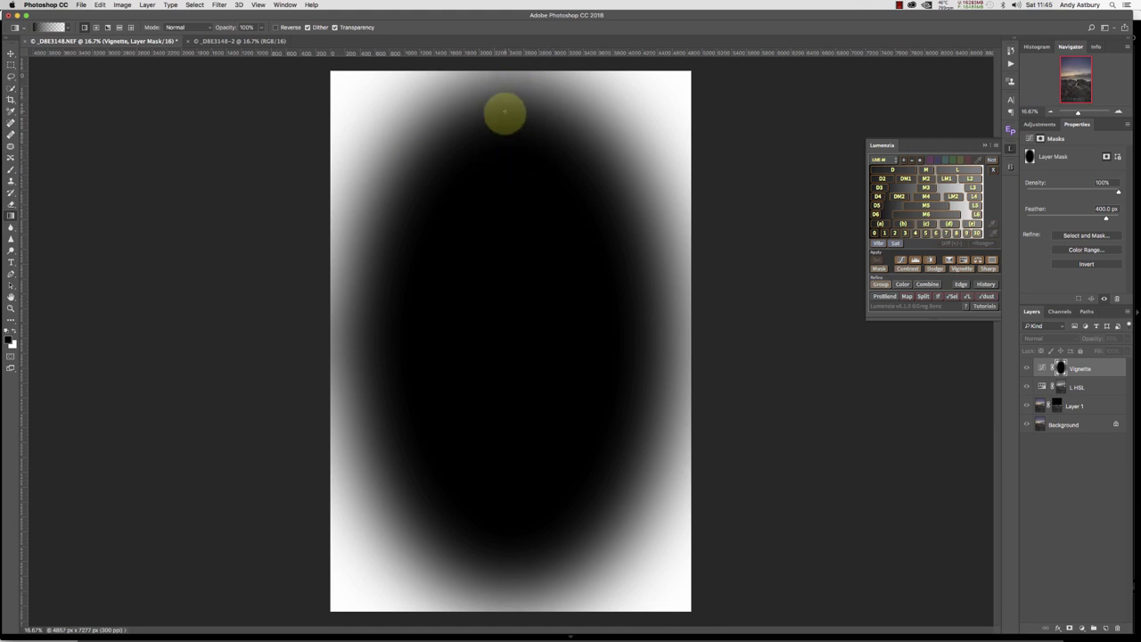
{"action": "left_click_drag", "start_coordinate": [505, 110], "coordinate": [504, 262]}
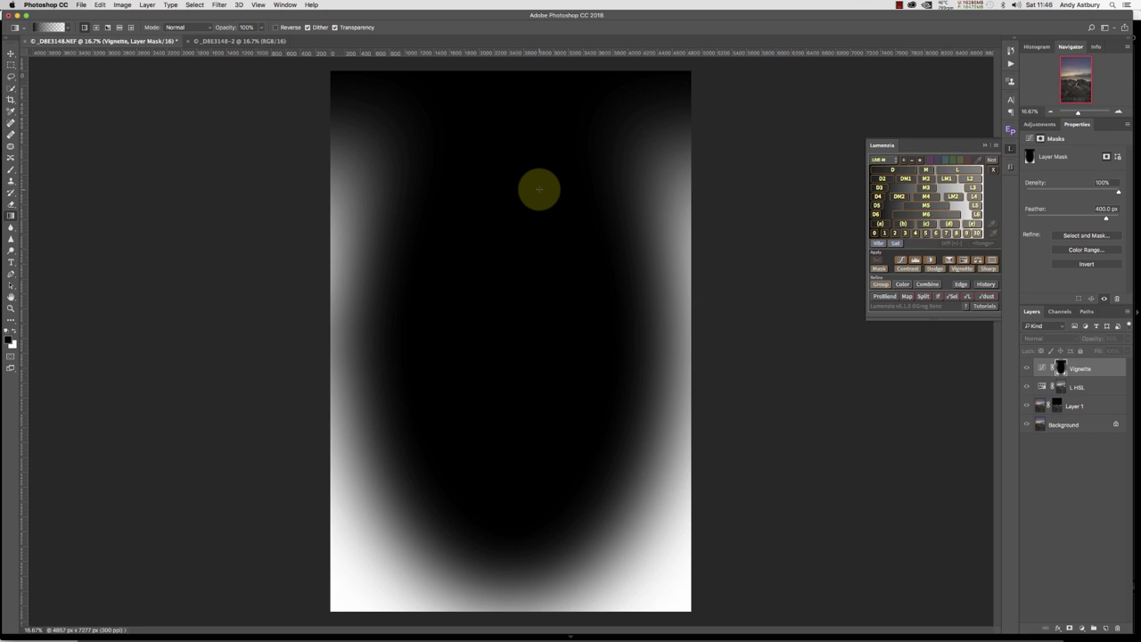
{"action": "key", "text": "super+2"}
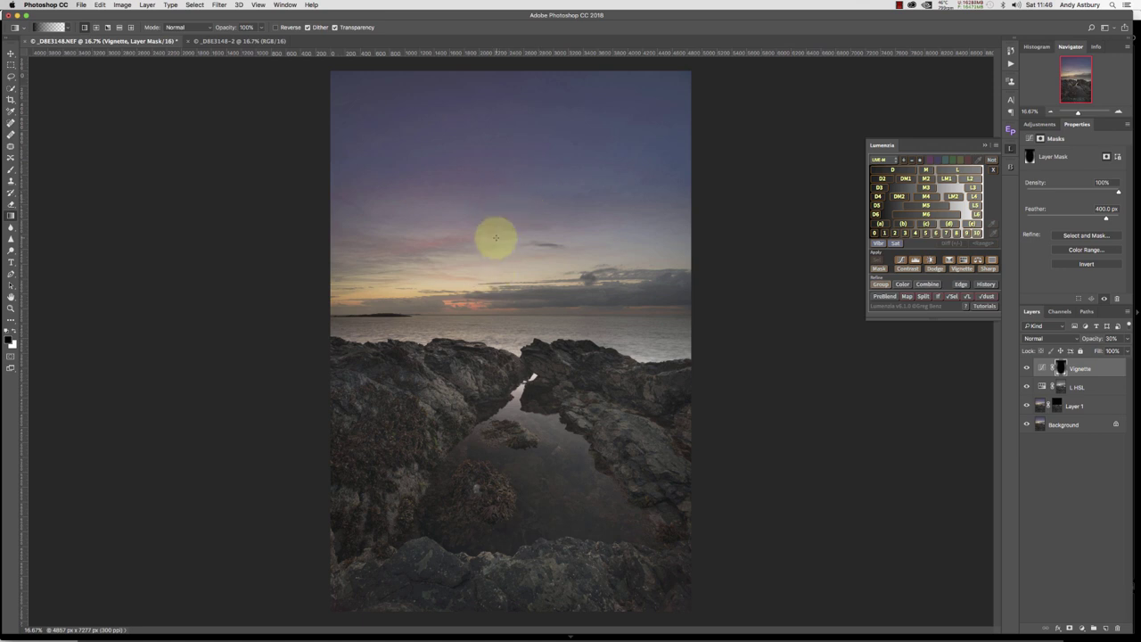
{"action": "left_click_drag", "start_coordinate": [496, 239], "coordinate": [498, 321]}
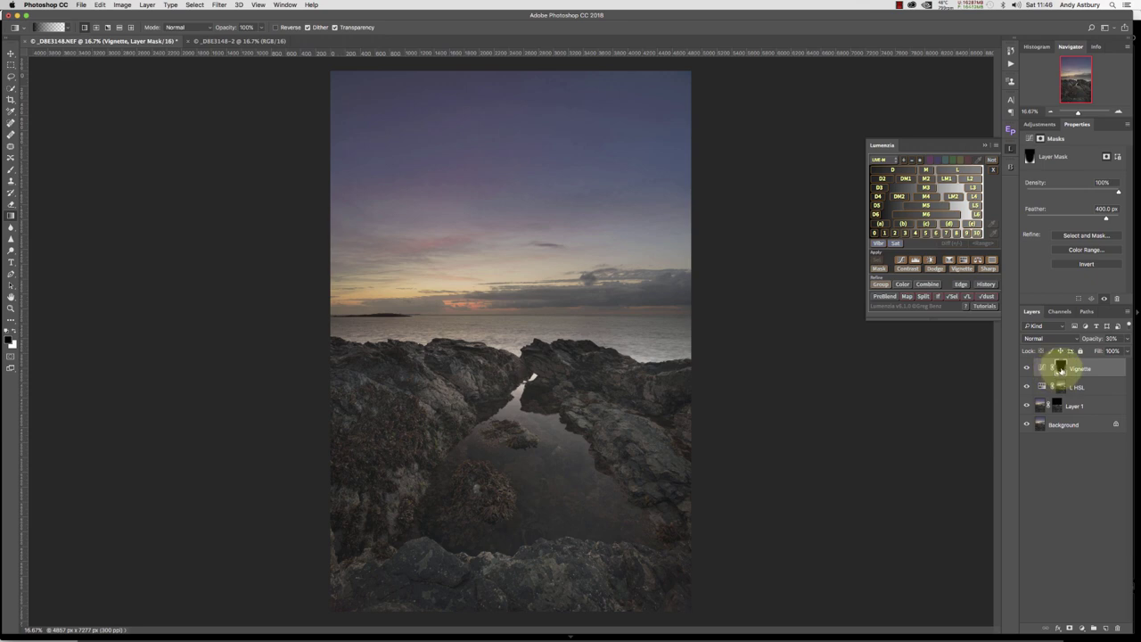
{"action": "left_click", "coordinate": [1059, 369], "text": "alt"}
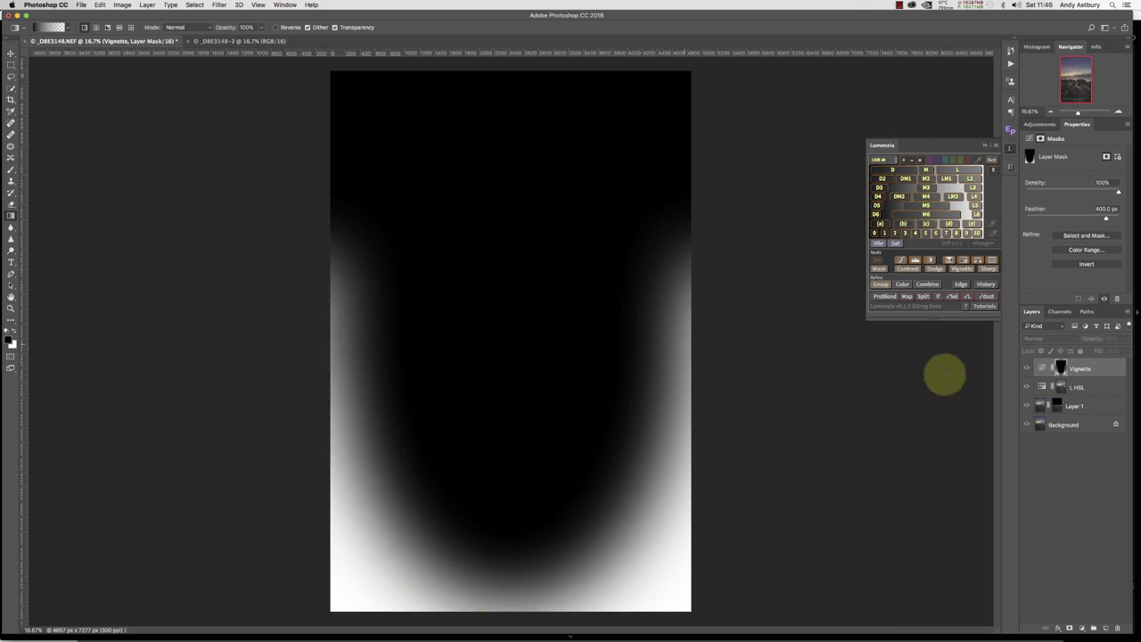
{"action": "key", "text": "super+2"}
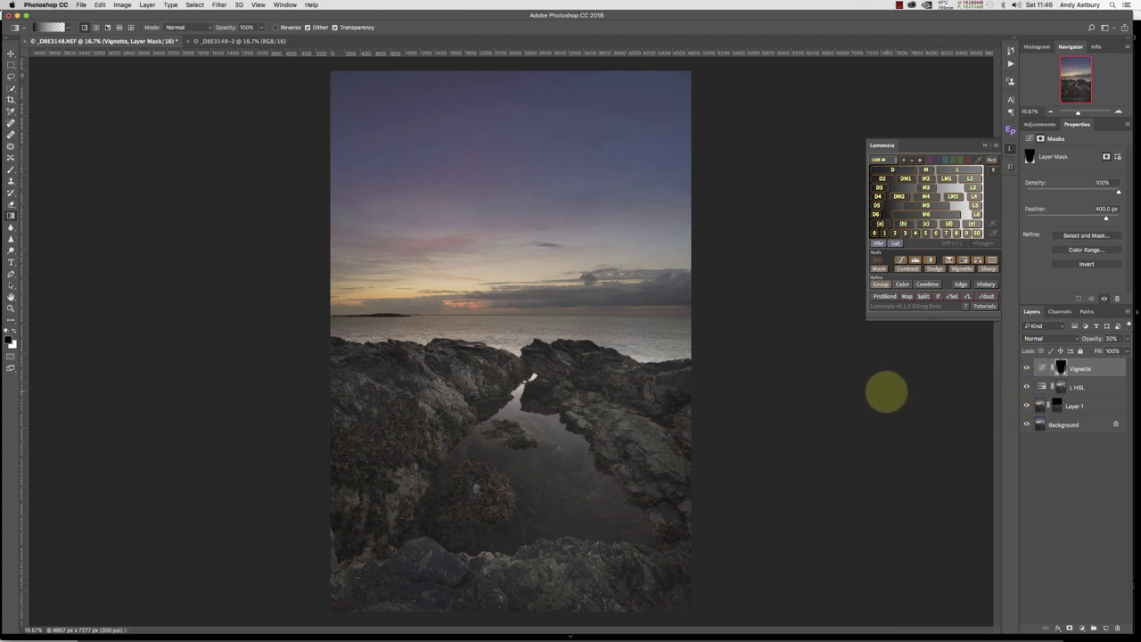
- Add a Levels adjustment layer and pull its white input point to 228
{"action": "left_click", "coordinate": [915, 260]}
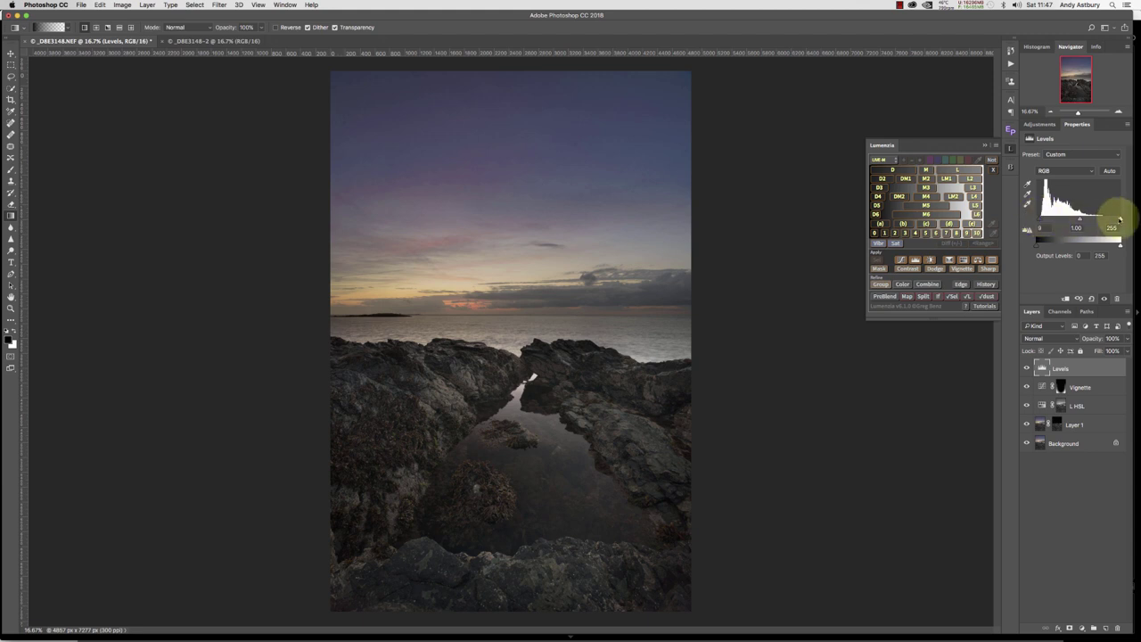
{"action": "left_click_drag", "start_coordinate": [1119, 220], "coordinate": [1112, 221]}
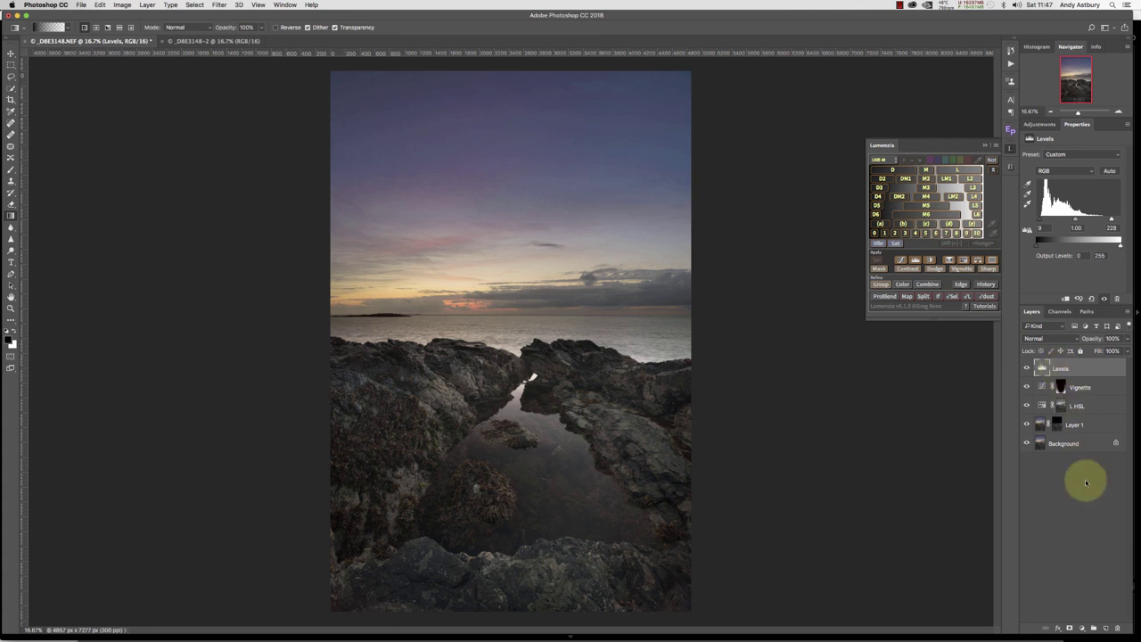
- Give Levels an inverted mask and paint white over the rocks around the pool
{"action": "left_click", "coordinate": [1071, 627]}
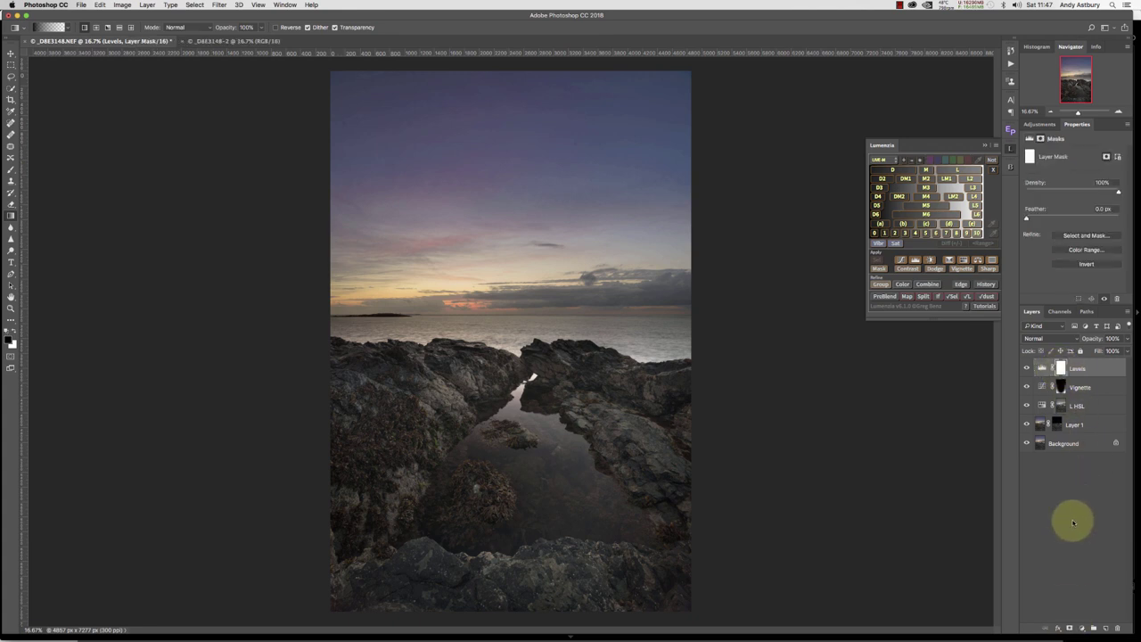
{"action": "left_click", "coordinate": [1082, 264]}
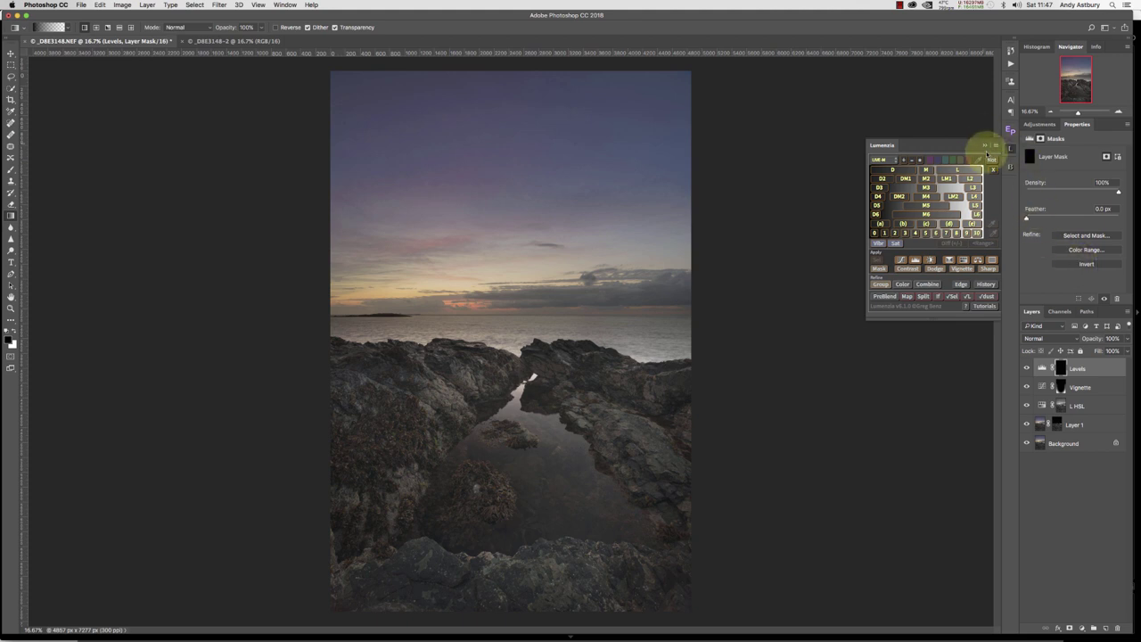
{"action": "left_click", "coordinate": [984, 146]}
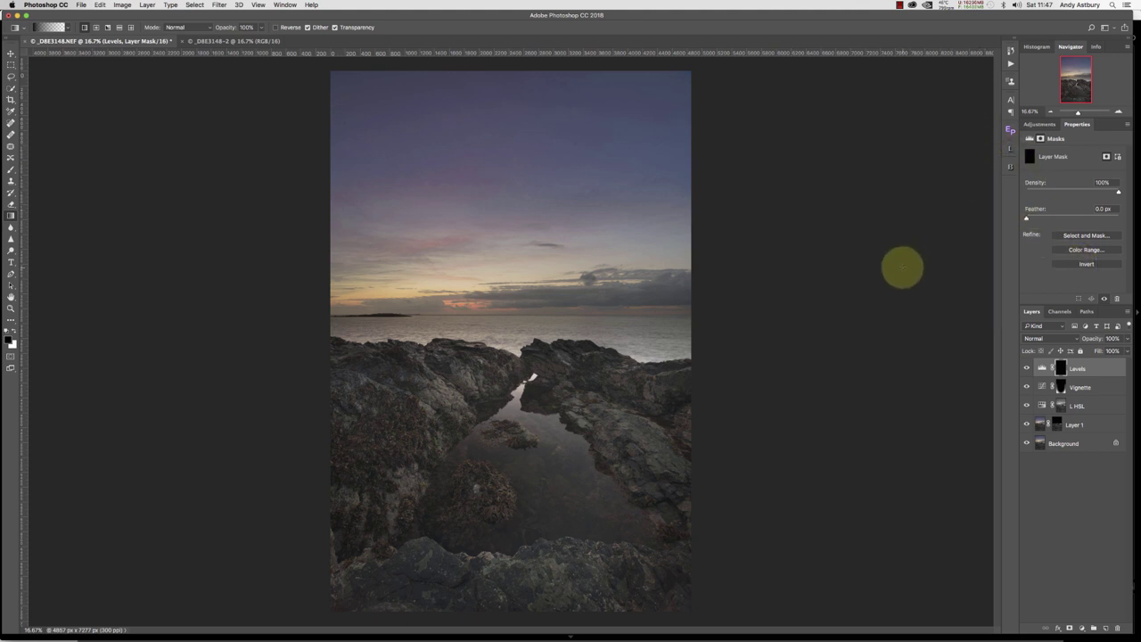
{"action": "key", "text": "b"}
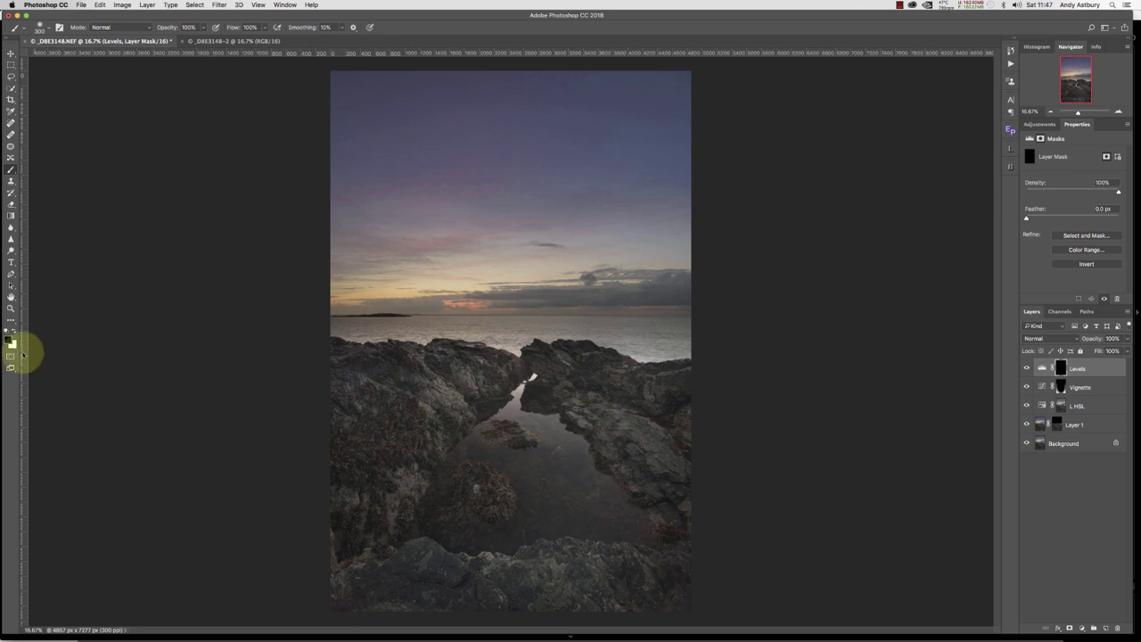
{"action": "key", "text": "x"}
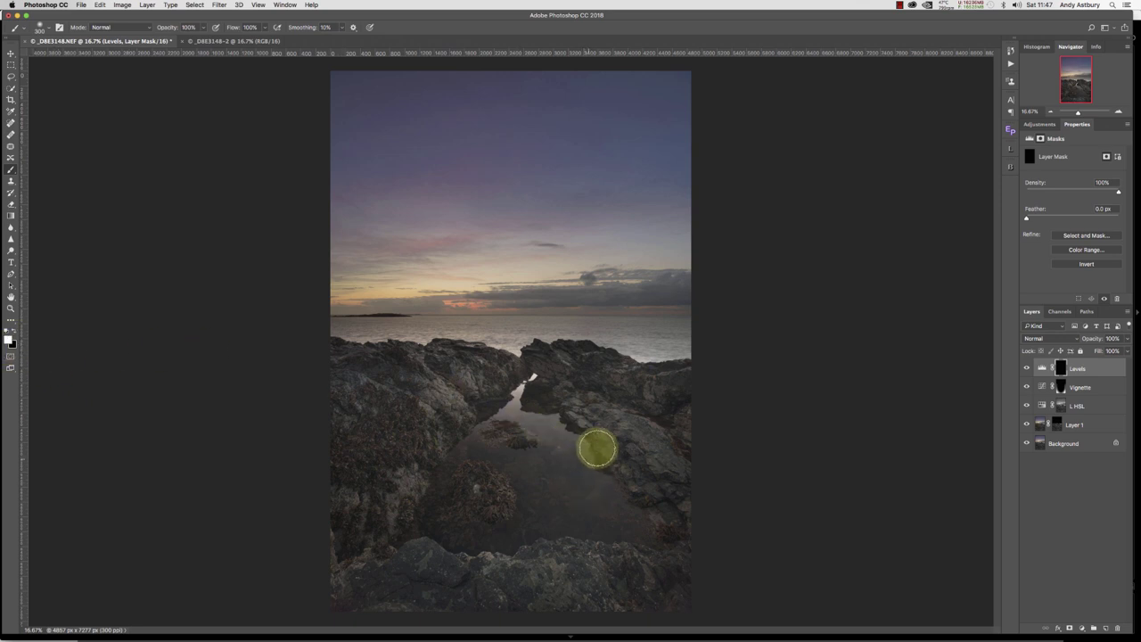
{"action": "mouse_move", "coordinate": [596, 448]}
{"action": "left_mouse_down"}
{"action": "mouse_move", "coordinate": [584, 399]}
{"action": "mouse_move", "coordinate": [635, 451]}
{"action": "mouse_move", "coordinate": [632, 433]}
{"action": "mouse_move", "coordinate": [664, 491]}
{"action": "mouse_move", "coordinate": [626, 553]}
{"action": "mouse_move", "coordinate": [662, 518]}
{"action": "mouse_move", "coordinate": [585, 422]}
{"action": "mouse_move", "coordinate": [470, 450]}
{"action": "mouse_move", "coordinate": [544, 465]}
{"action": "mouse_move", "coordinate": [518, 496]}
{"action": "mouse_move", "coordinate": [462, 465]}
{"action": "mouse_move", "coordinate": [479, 416]}
{"action": "mouse_move", "coordinate": [415, 421]}
{"action": "mouse_move", "coordinate": [437, 387]}
{"action": "mouse_move", "coordinate": [428, 440]}
{"action": "mouse_move", "coordinate": [392, 427]}
{"action": "mouse_move", "coordinate": [390, 476]}
{"action": "mouse_move", "coordinate": [364, 494]}
{"action": "mouse_move", "coordinate": [393, 497]}
{"action": "mouse_move", "coordinate": [381, 509]}
{"action": "mouse_move", "coordinate": [425, 444]}
{"action": "mouse_move", "coordinate": [478, 397]}
{"action": "mouse_move", "coordinate": [550, 378]}
{"action": "mouse_move", "coordinate": [598, 418]}
{"action": "mouse_move", "coordinate": [641, 397]}
{"action": "mouse_move", "coordinate": [624, 388]}
{"action": "mouse_move", "coordinate": [676, 412]}
{"action": "mouse_move", "coordinate": [629, 455]}
{"action": "mouse_move", "coordinate": [622, 449]}
{"action": "mouse_move", "coordinate": [666, 519]}
{"action": "mouse_move", "coordinate": [668, 489]}
{"action": "mouse_move", "coordinate": [659, 520]}
{"action": "mouse_move", "coordinate": [614, 564]}
{"action": "mouse_move", "coordinate": [369, 573]}
{"action": "mouse_move", "coordinate": [451, 576]}
{"action": "mouse_move", "coordinate": [384, 553]}
{"action": "mouse_move", "coordinate": [321, 573]}
{"action": "mouse_move", "coordinate": [580, 606]}
{"action": "mouse_move", "coordinate": [491, 595]}
{"action": "mouse_move", "coordinate": [681, 588]}
{"action": "mouse_move", "coordinate": [520, 568]}
{"action": "mouse_move", "coordinate": [553, 577]}
{"action": "mouse_move", "coordinate": [543, 556]}
{"action": "mouse_move", "coordinate": [579, 576]}
{"action": "mouse_move", "coordinate": [387, 568]}
{"action": "mouse_move", "coordinate": [405, 397]}
{"action": "mouse_move", "coordinate": [332, 386]}
{"action": "mouse_move", "coordinate": [390, 402]}
{"action": "mouse_move", "coordinate": [714, 395]}
{"action": "mouse_move", "coordinate": [668, 396]}
{"action": "mouse_move", "coordinate": [685, 440]}
{"action": "left_mouse_up"}
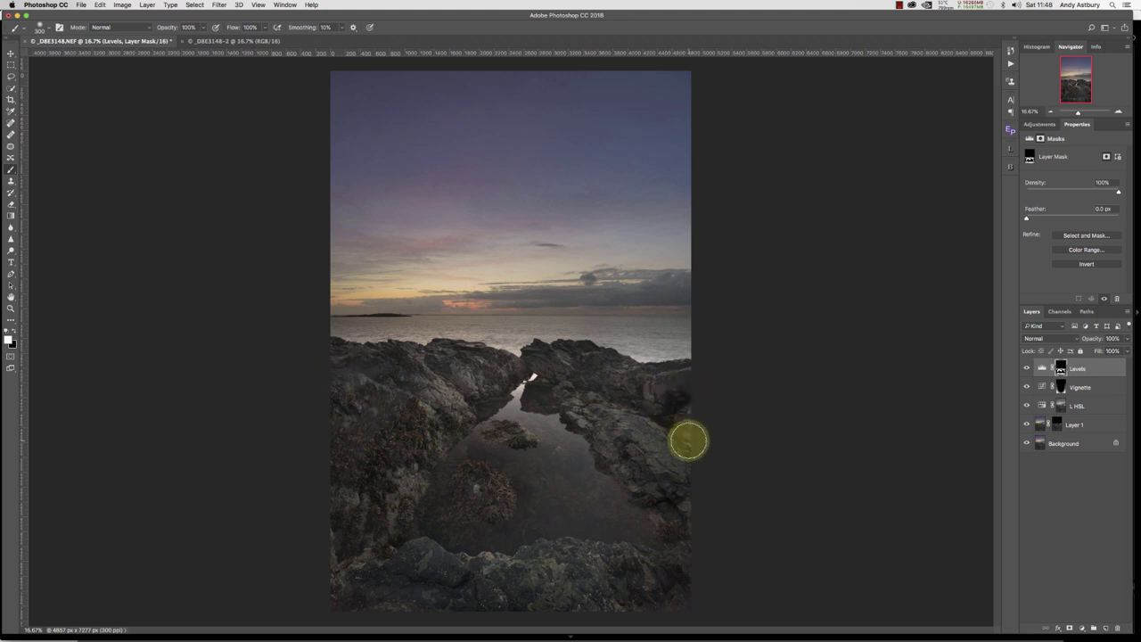
- Compare the Levels effect on and off, then feather its mask to 42.5 px
{"action": "left_click", "coordinate": [1027, 369]}
{"action": "left_click", "coordinate": [1026, 369]}
{"action": "left_click", "coordinate": [1027, 219]}
{"action": "left_click_drag", "start_coordinate": [1056, 219], "coordinate": [1074, 220]}
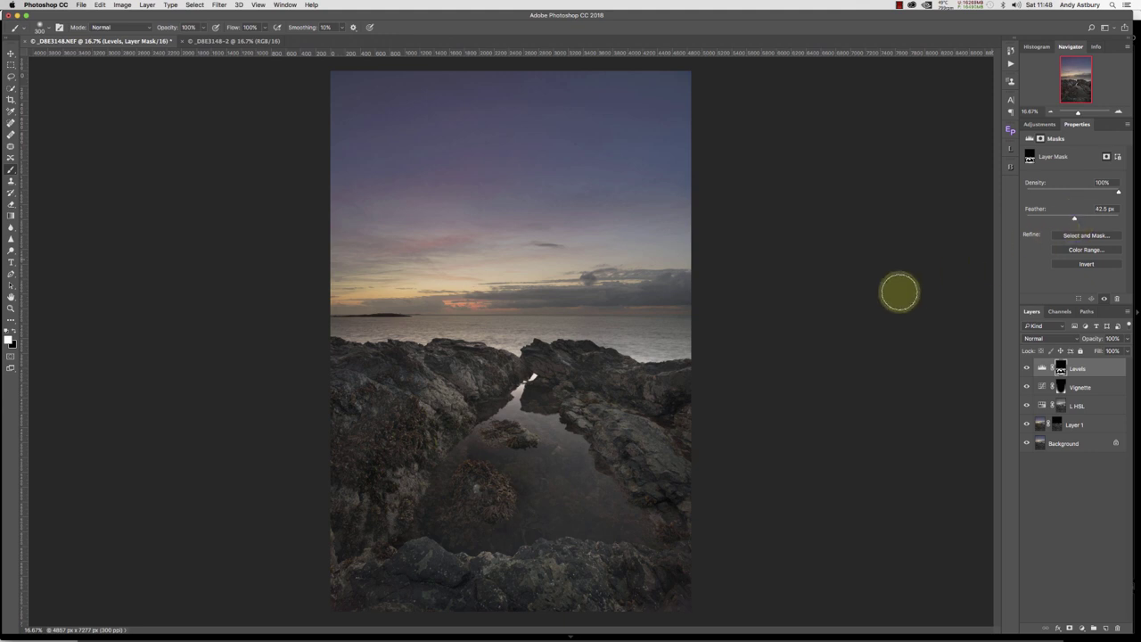
- Save the layered seascape as _D8E3148-Edit-2.tif and switch back to Lightroom Classic
{"action": "left_click", "coordinate": [81, 4]}
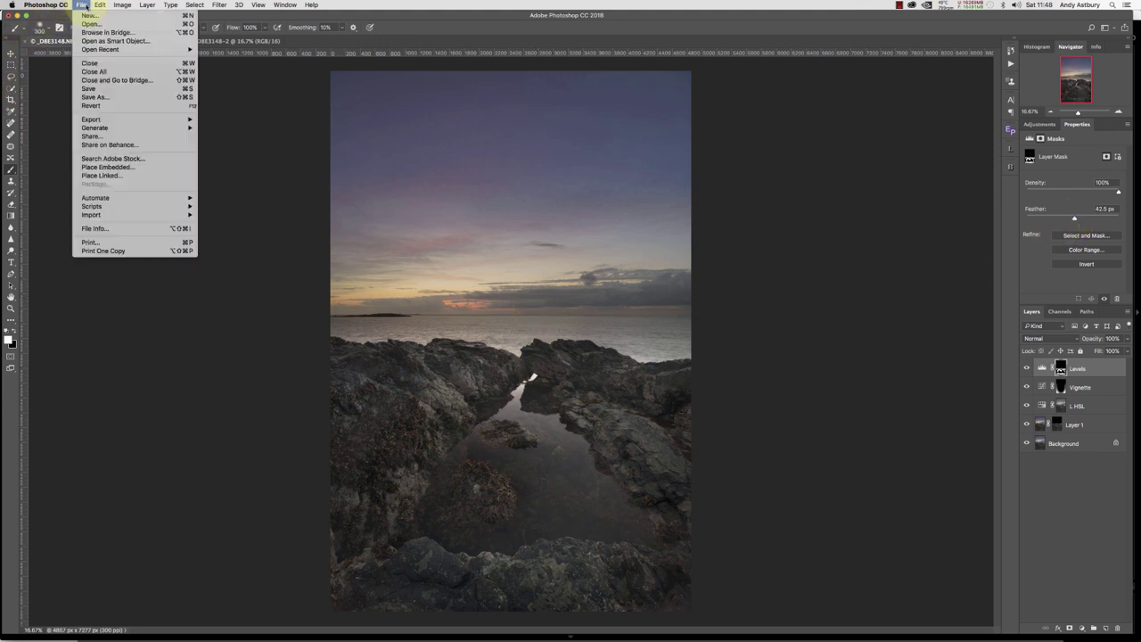
{"action": "mouse_move", "coordinate": [83, 131]}
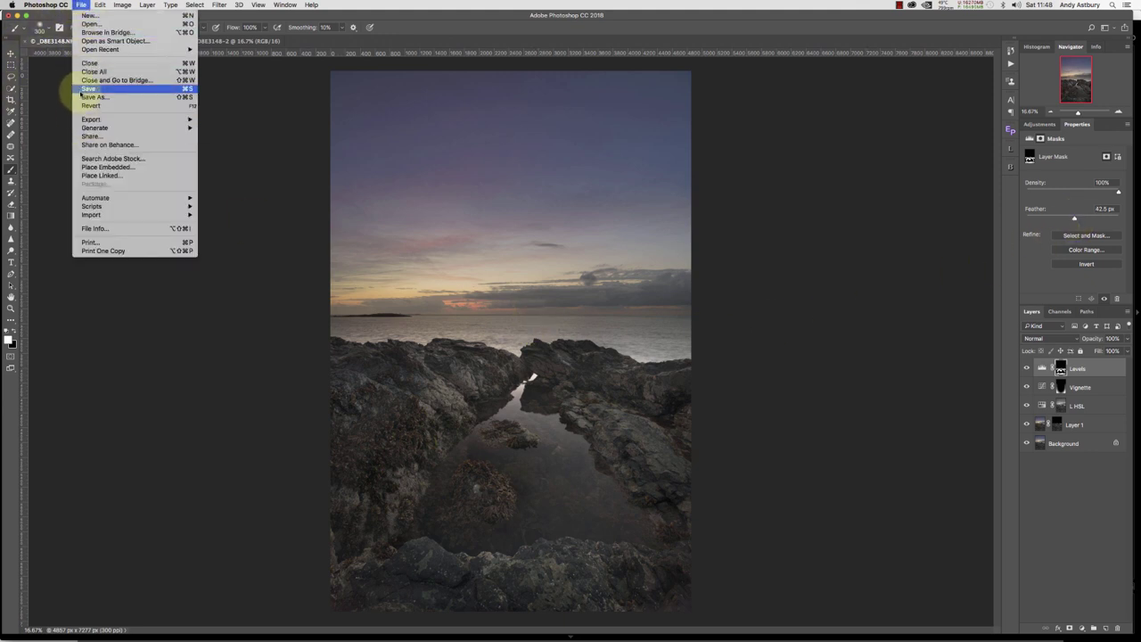
{"action": "left_click", "coordinate": [88, 88]}
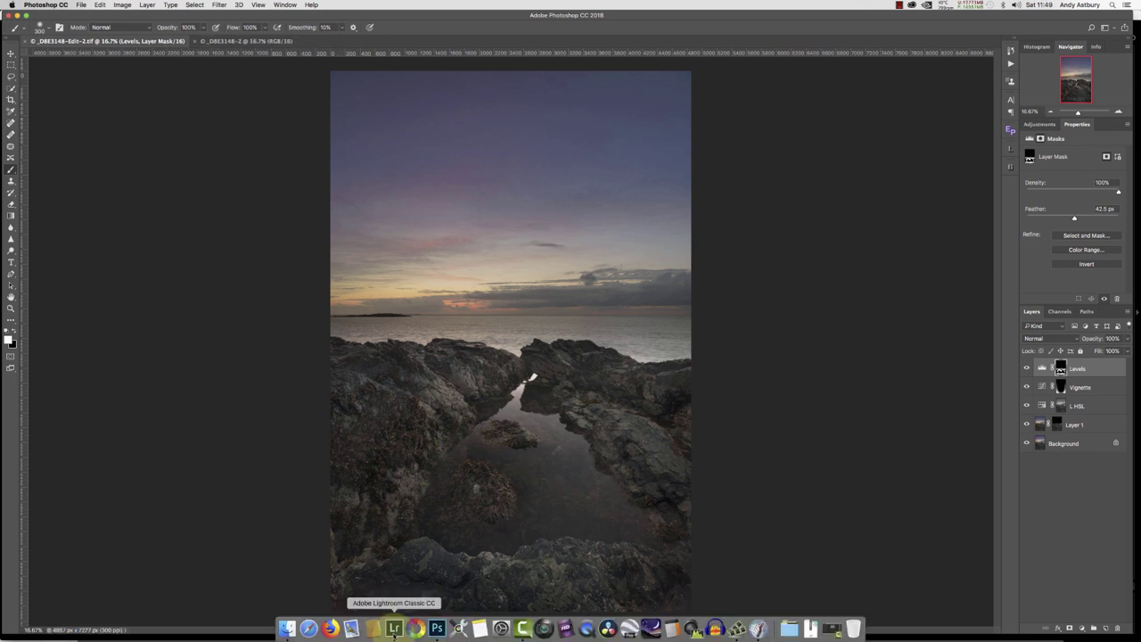
{"action": "left_click", "coordinate": [395, 624]}
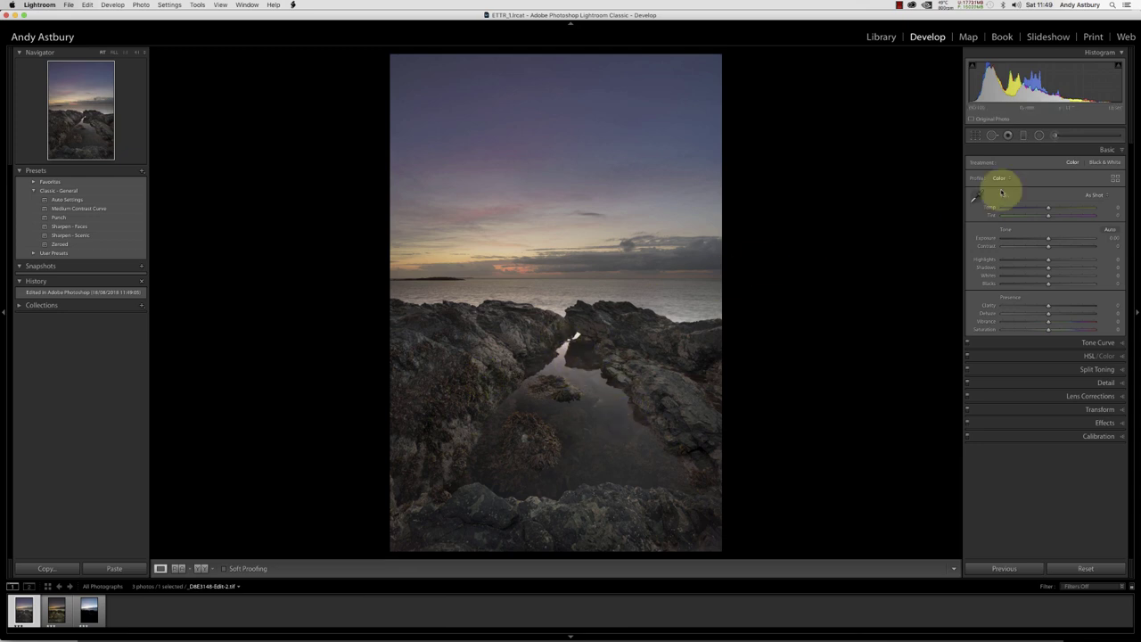
- Warm Temp slightly, Tint +7, Highlights -13, Clarity +8, Vibrance +12 and Exposure -0.40
{"action": "left_click_drag", "start_coordinate": [1049, 208], "coordinate": [1051, 211]}
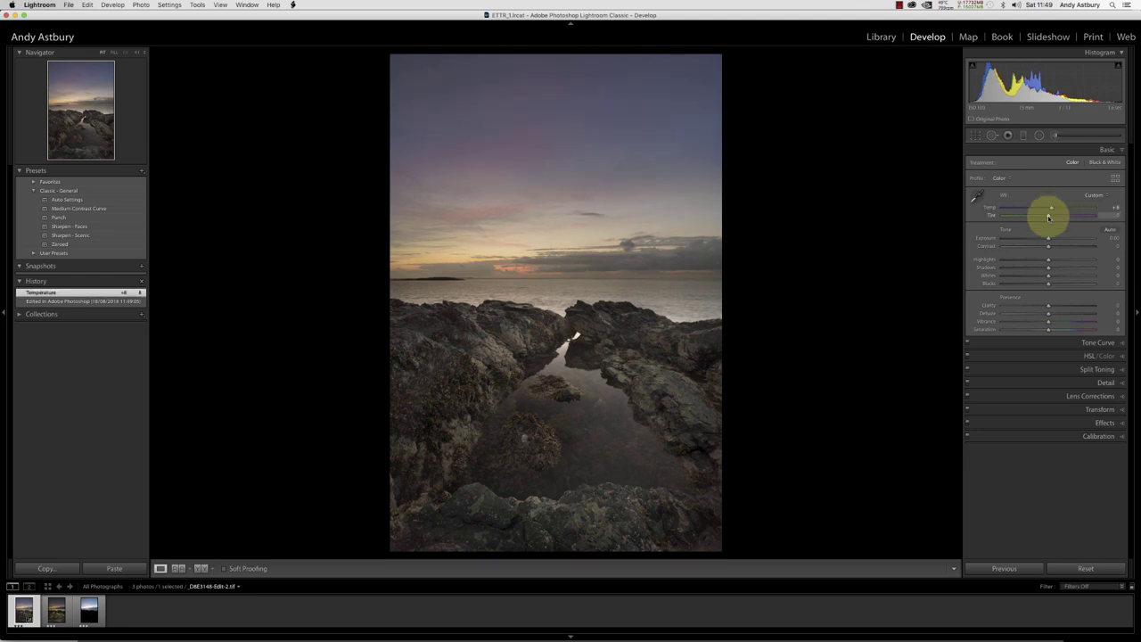
{"action": "left_click_drag", "start_coordinate": [1051, 217], "coordinate": [1052, 218]}
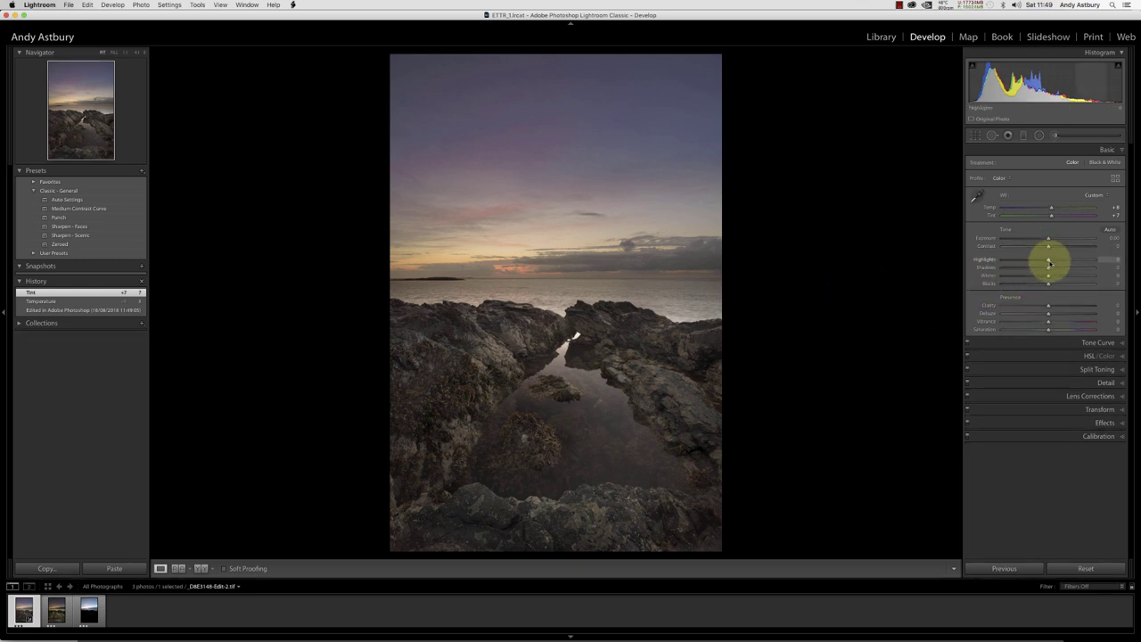
{"action": "left_click_drag", "start_coordinate": [1049, 261], "coordinate": [1043, 263]}
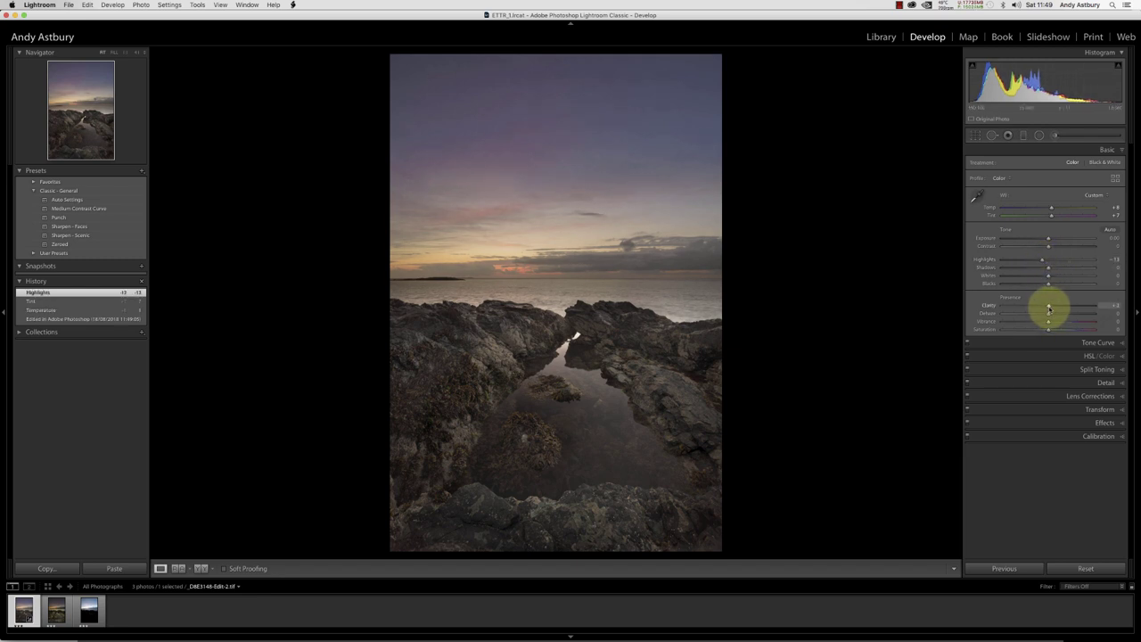
{"action": "left_click_drag", "start_coordinate": [1050, 309], "coordinate": [1055, 323]}
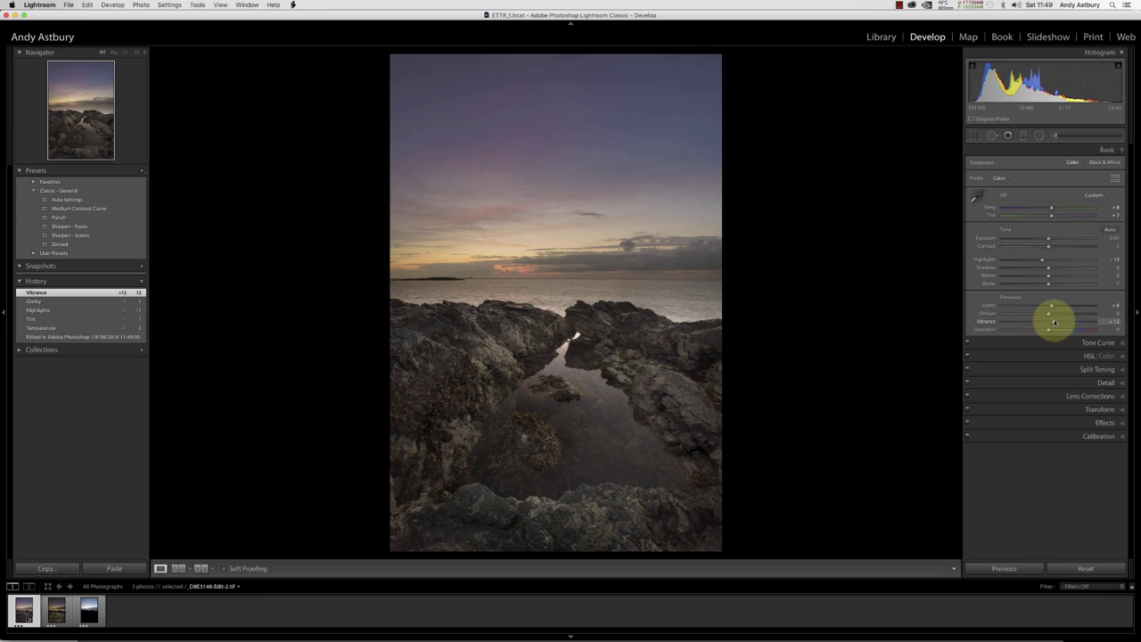
{"action": "left_click_drag", "start_coordinate": [1047, 238], "coordinate": [1045, 241]}
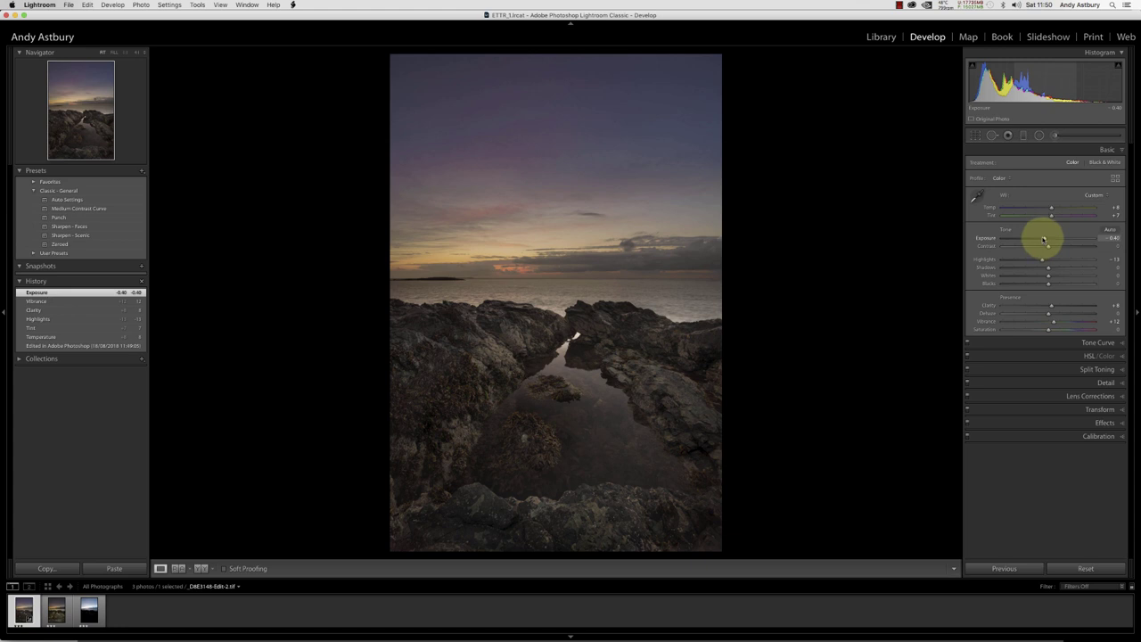
{"action": "left_click", "coordinate": [1056, 136]}
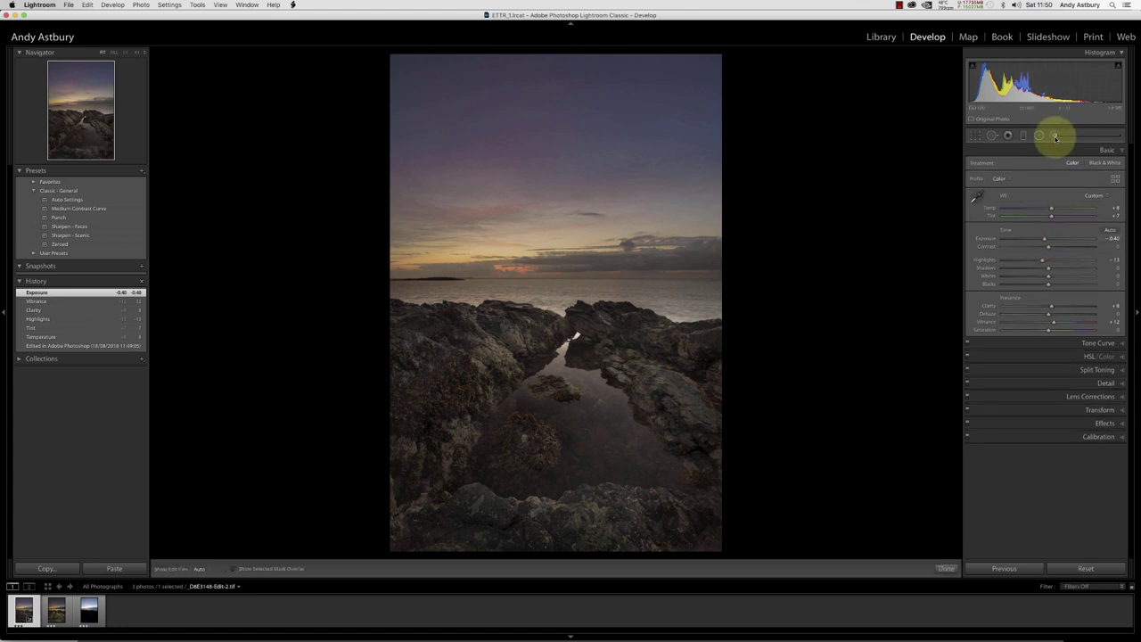
- Brush an Exposure 0.33 and Clarity boost over the rock pool, then open the raw _D8E3148.NEF
{"action": "left_click_drag", "start_coordinate": [1052, 195], "coordinate": [1054, 196]}
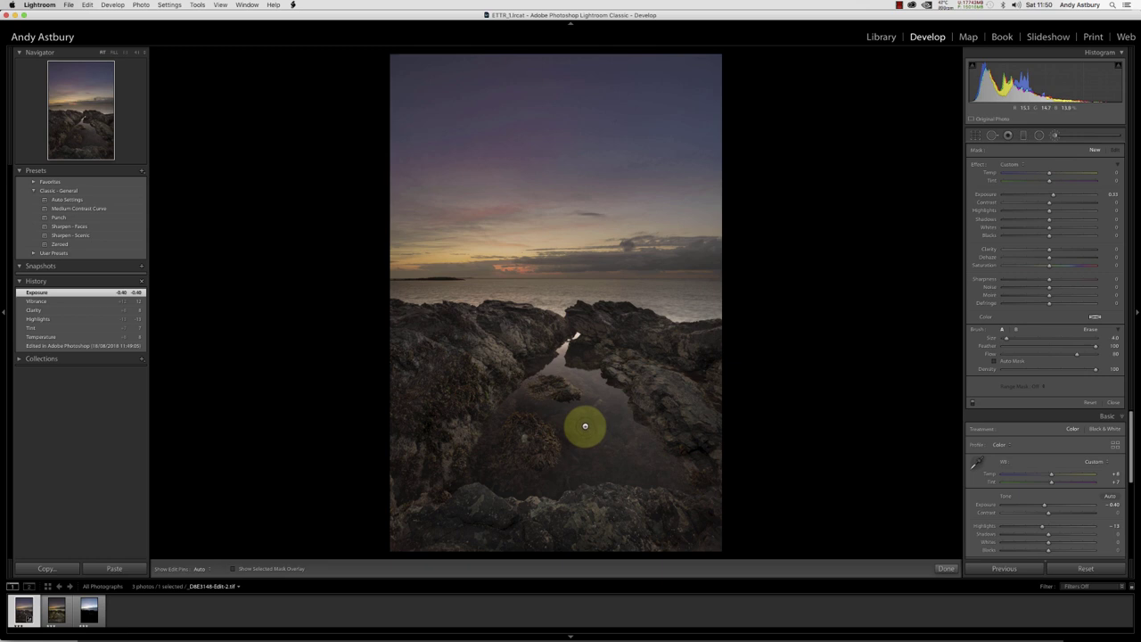
{"action": "mouse_move", "coordinate": [585, 426]}
{"action": "left_mouse_down"}
{"action": "mouse_move", "coordinate": [540, 377]}
{"action": "mouse_move", "coordinate": [561, 382]}
{"action": "mouse_move", "coordinate": [513, 438]}
{"action": "mouse_move", "coordinate": [591, 383]}
{"action": "mouse_move", "coordinate": [639, 431]}
{"action": "mouse_move", "coordinate": [644, 455]}
{"action": "mouse_move", "coordinate": [567, 458]}
{"action": "mouse_move", "coordinate": [663, 395]}
{"action": "mouse_move", "coordinate": [644, 381]}
{"action": "mouse_move", "coordinate": [669, 395]}
{"action": "mouse_move", "coordinate": [871, 408]}
{"action": "mouse_move", "coordinate": [664, 395]}
{"action": "mouse_move", "coordinate": [701, 402]}
{"action": "mouse_move", "coordinate": [708, 420]}
{"action": "mouse_move", "coordinate": [677, 401]}
{"action": "mouse_move", "coordinate": [400, 405]}
{"action": "mouse_move", "coordinate": [449, 380]}
{"action": "mouse_move", "coordinate": [428, 416]}
{"action": "mouse_move", "coordinate": [491, 366]}
{"action": "mouse_move", "coordinate": [481, 401]}
{"action": "left_mouse_up"}
{"action": "key", "text": "h"}
{"action": "key", "text": "h"}
{"action": "left_click_drag", "start_coordinate": [1047, 191], "coordinate": [1055, 211]}
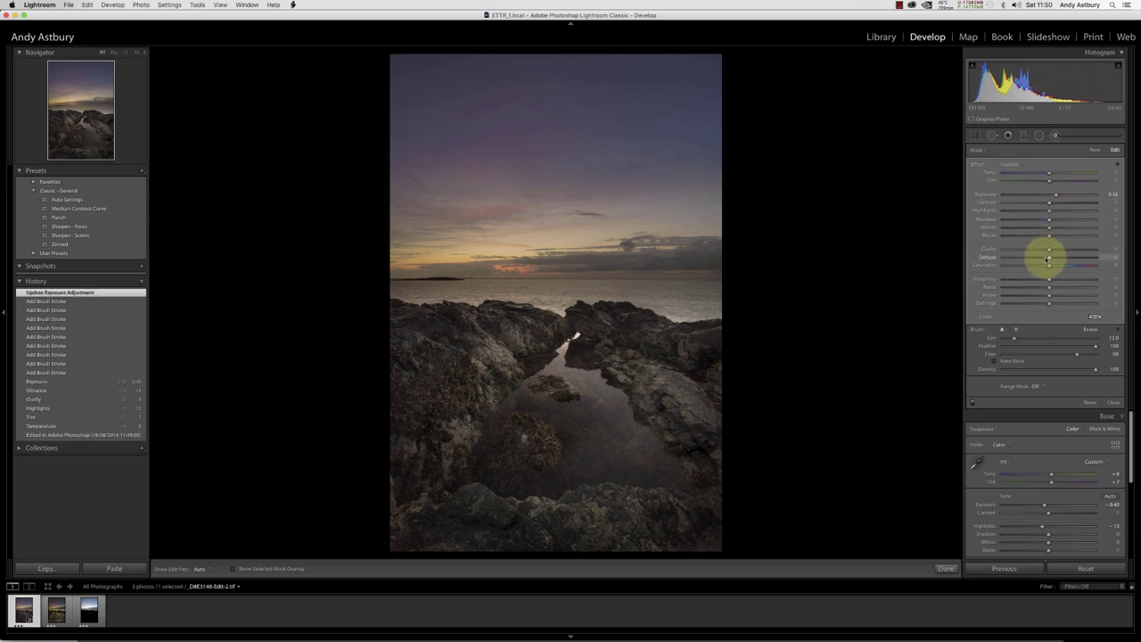
{"action": "left_click_drag", "start_coordinate": [1049, 252], "coordinate": [1056, 268]}
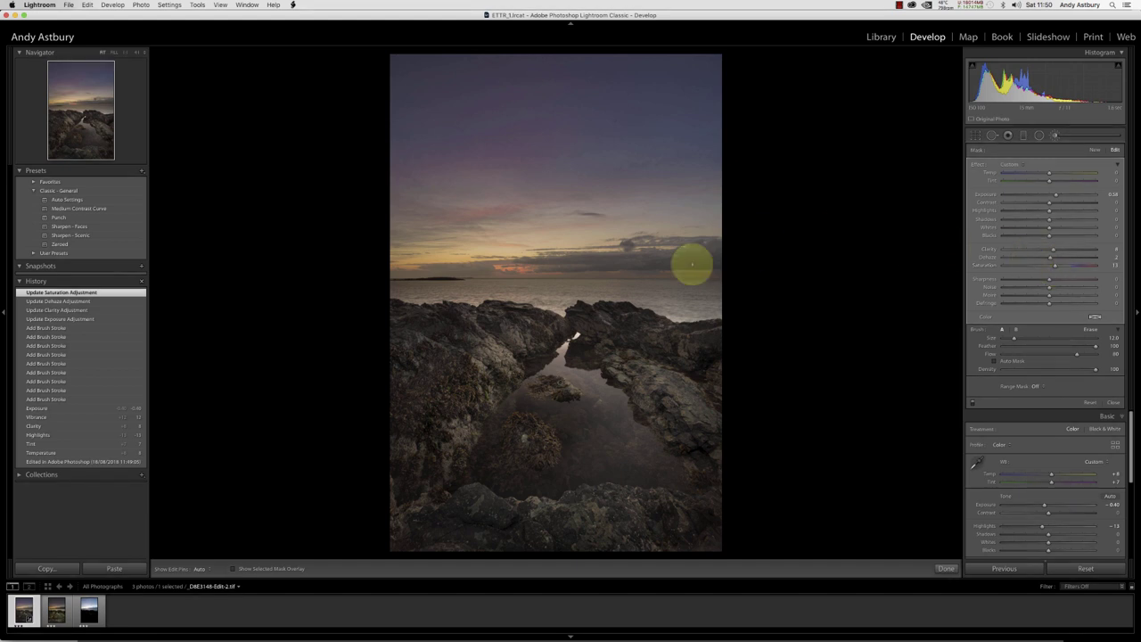
{"action": "left_click", "coordinate": [83, 620]}
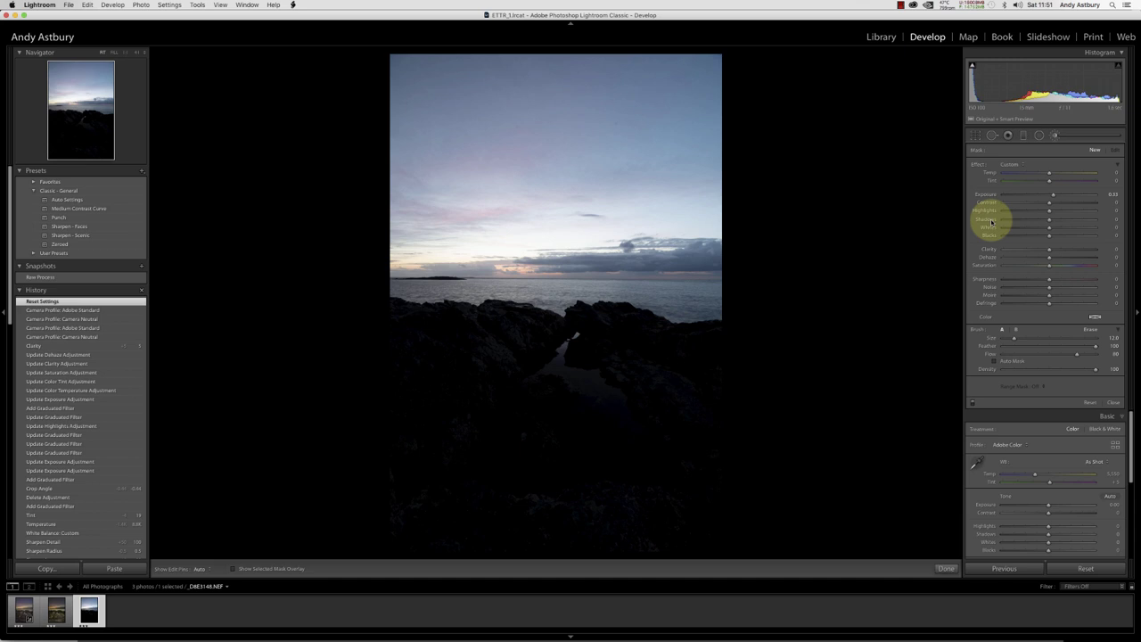
- Show the edited seascape and the raw original in the Before/After side-by-side view (Y)
{"action": "key", "text": "y"}
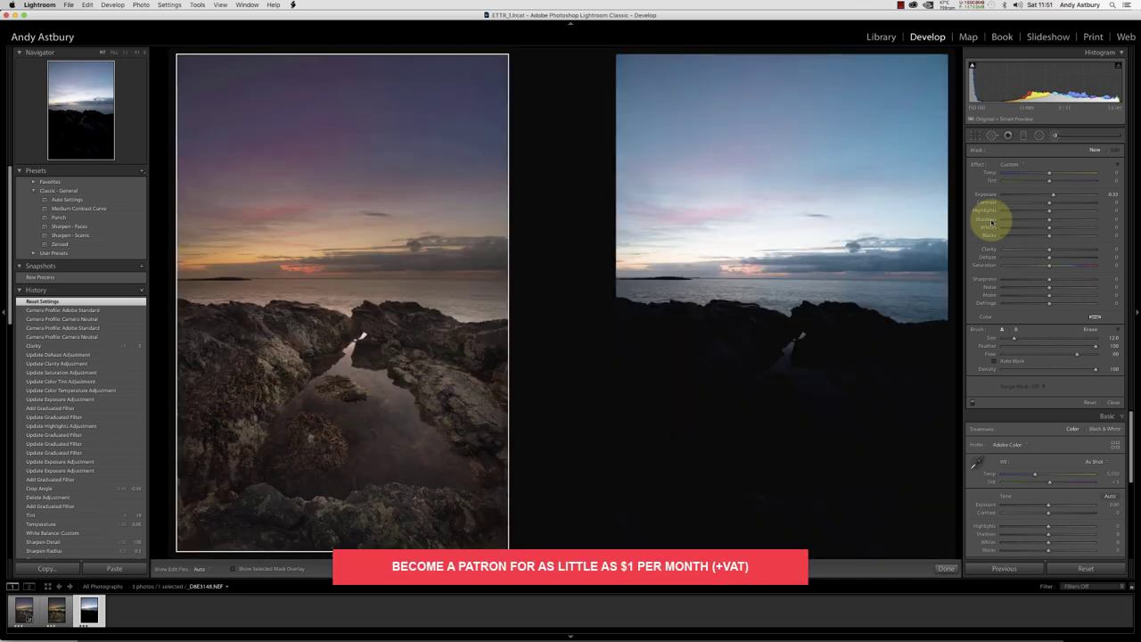